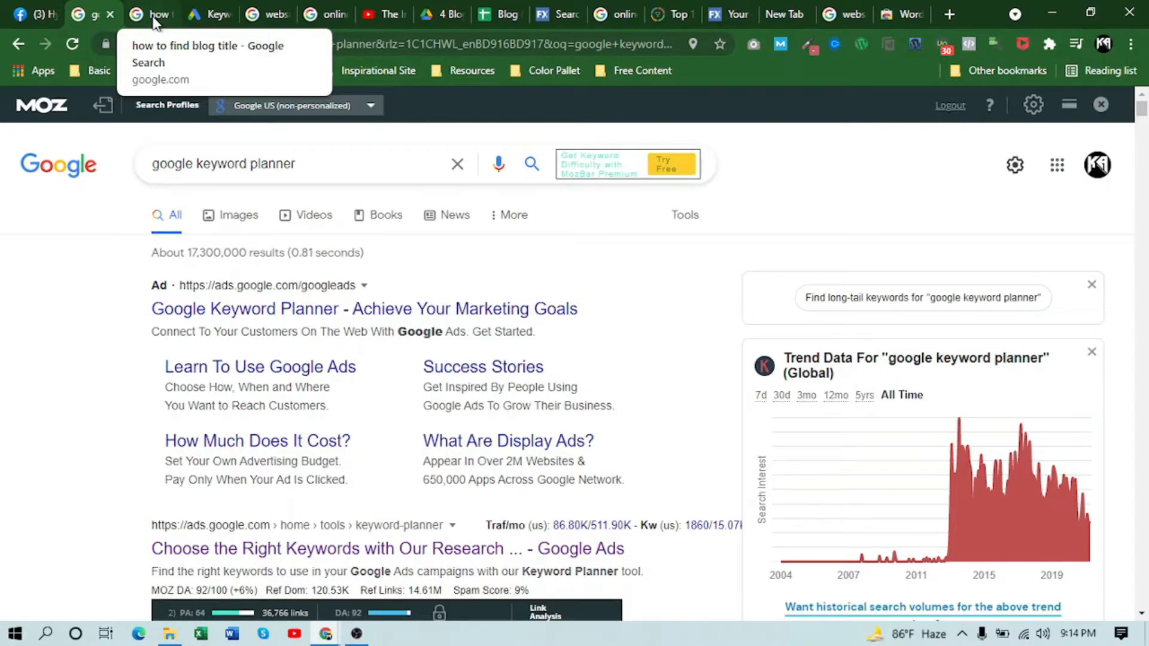
- Bring up the Google results for "how to find blog title" and look through the featured answer, related questions and listings
left_click(189, 4)
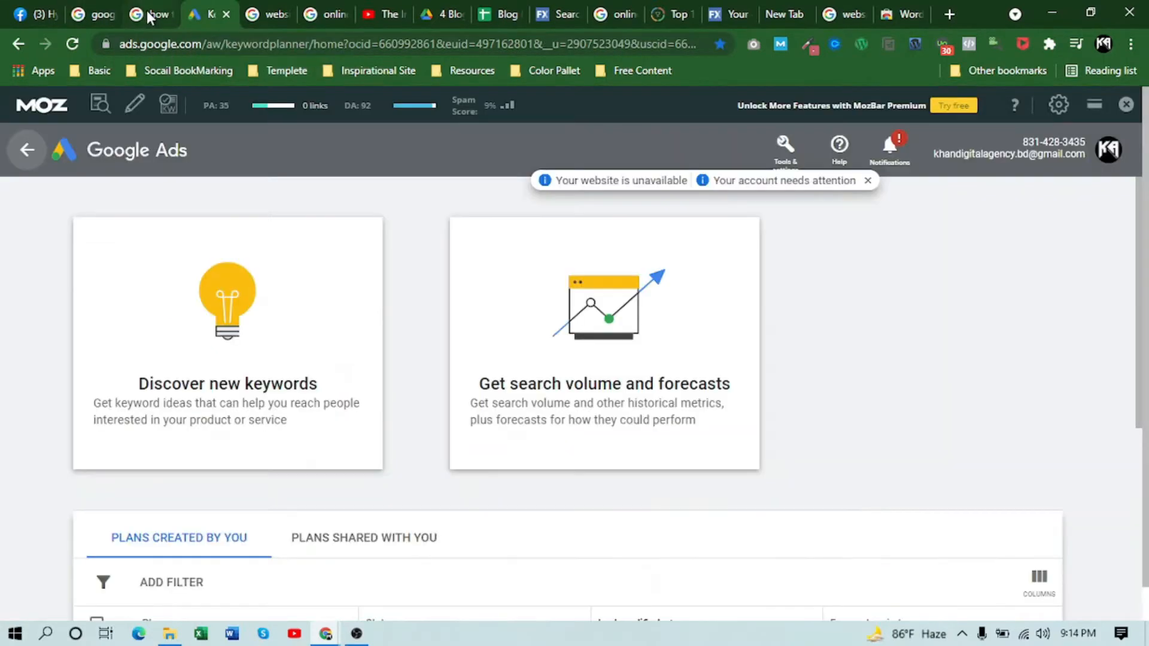
left_click(153, 16)
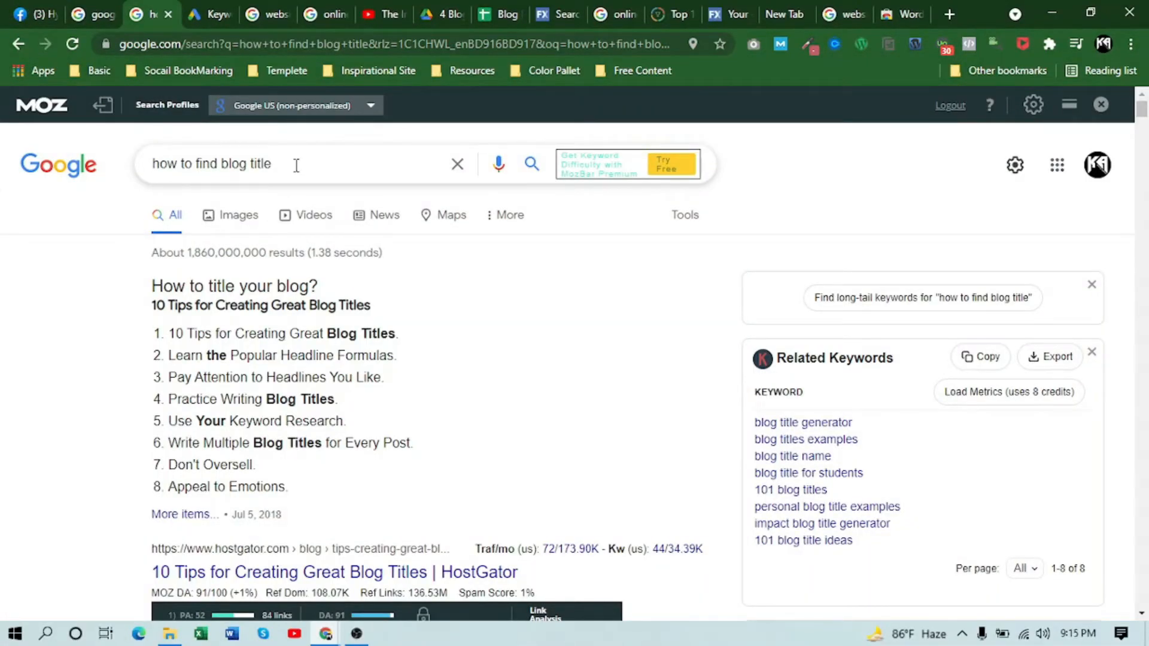
left_click_drag(296, 166, 12, 171)
left_click(49, 270)
scroll(441, 440, "down", 10)
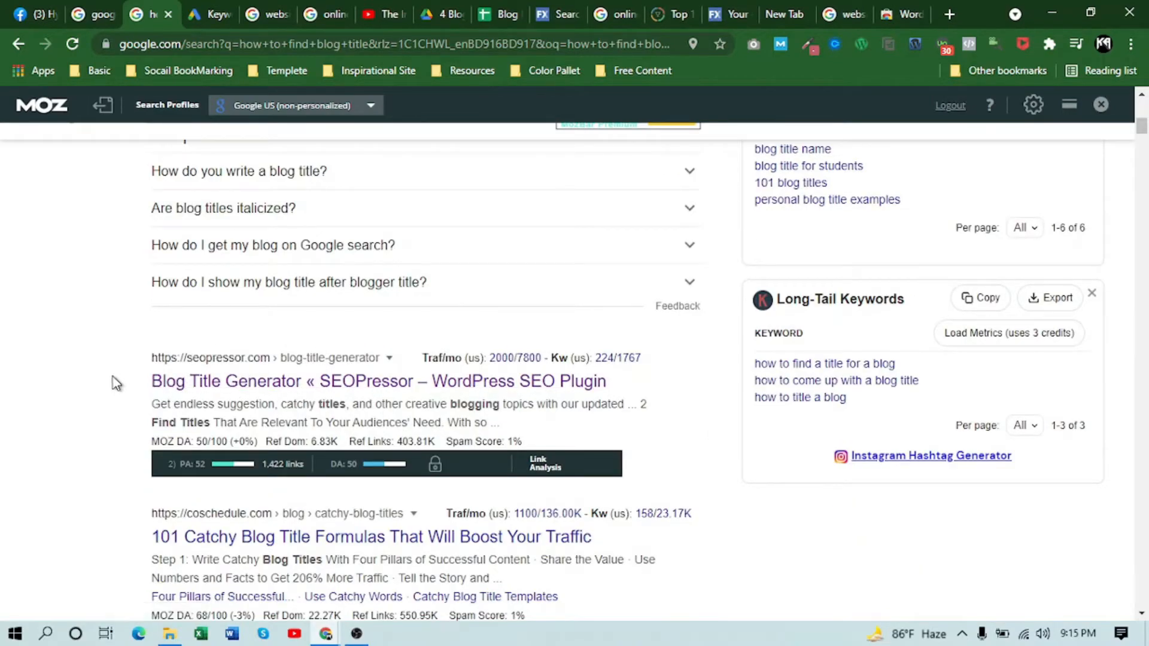
scroll(251, 234, "up", 5)
scroll(347, 199, "up", 5)
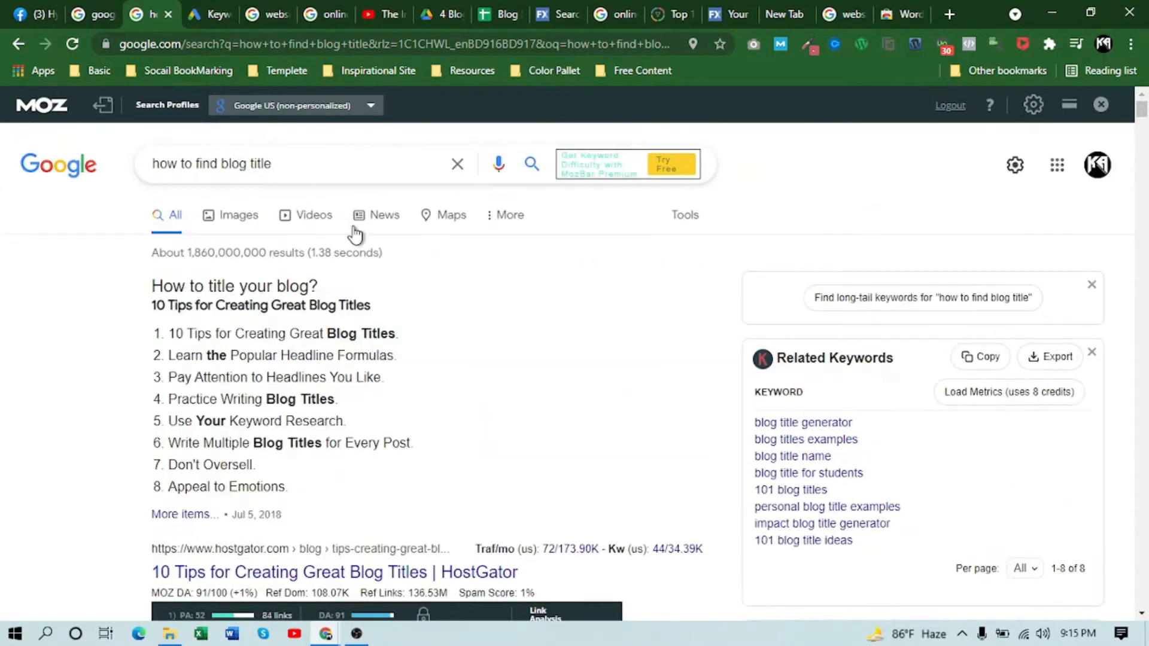
- Read through the featured "10 Tips for Creating Great Blog Titles" list, highlighting its heading and the tips up to "Use Your Keyword Research"
left_click_drag(293, 169, 38, 346)
left_click_drag(372, 307, 66, 348)
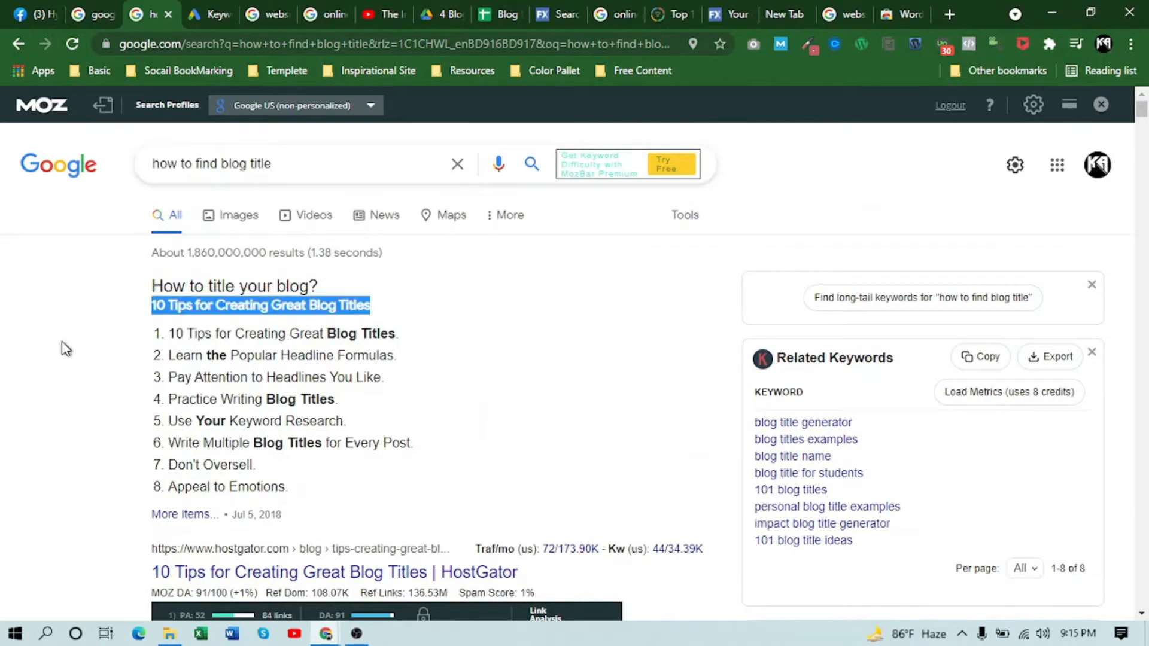
left_click(118, 330)
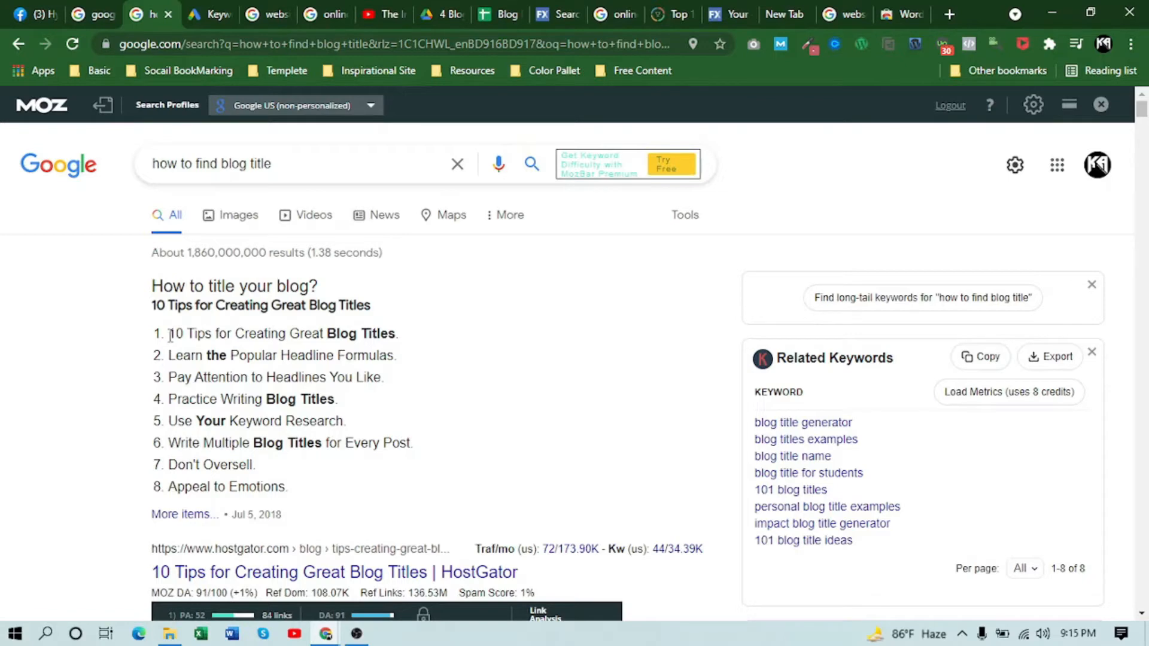
left_click_drag(169, 333, 366, 485)
left_click(205, 374)
left_click_drag(166, 333, 293, 494)
left_click(293, 414)
left_click_drag(168, 333, 453, 333)
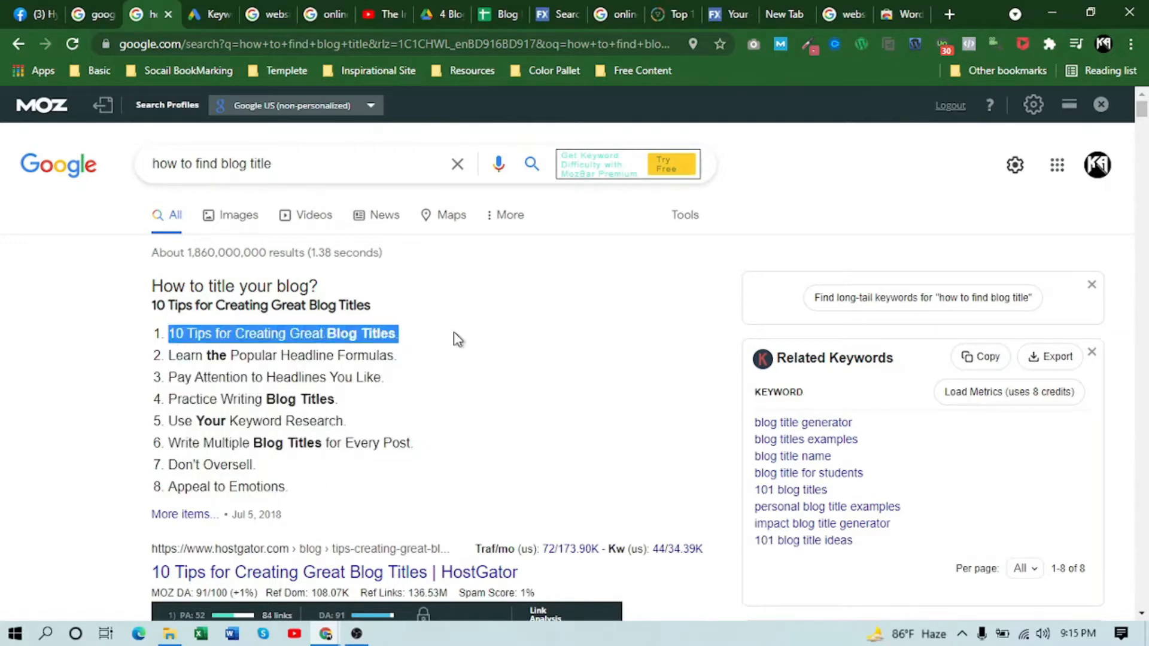
left_click_drag(183, 355, 473, 359)
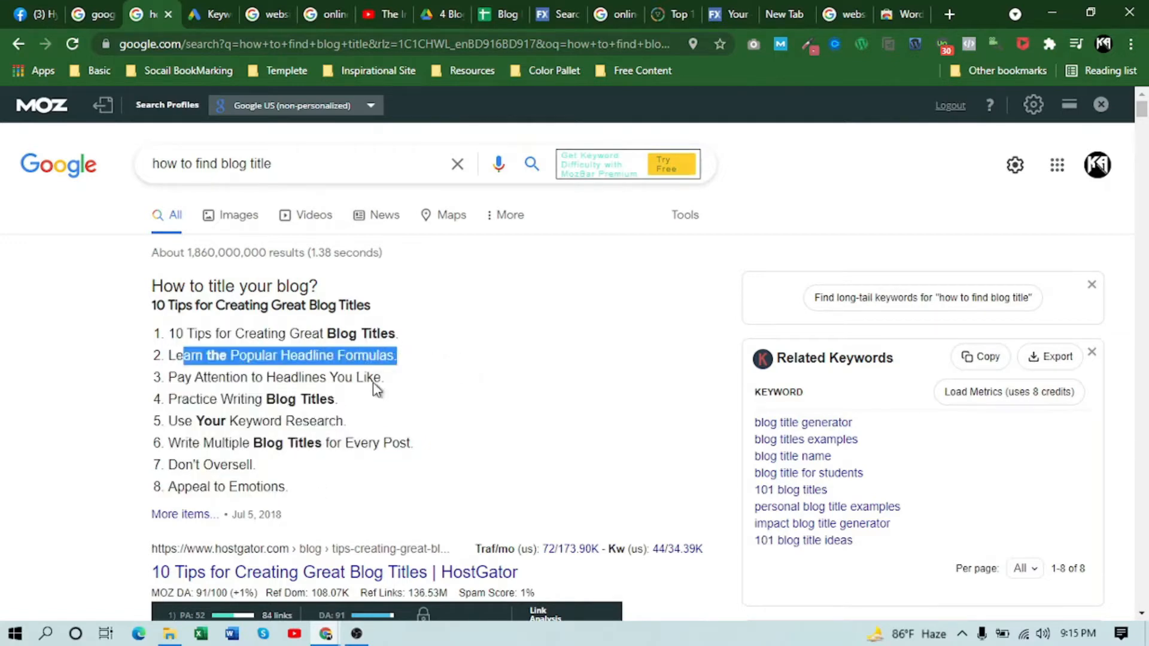
left_click_drag(170, 377, 573, 385)
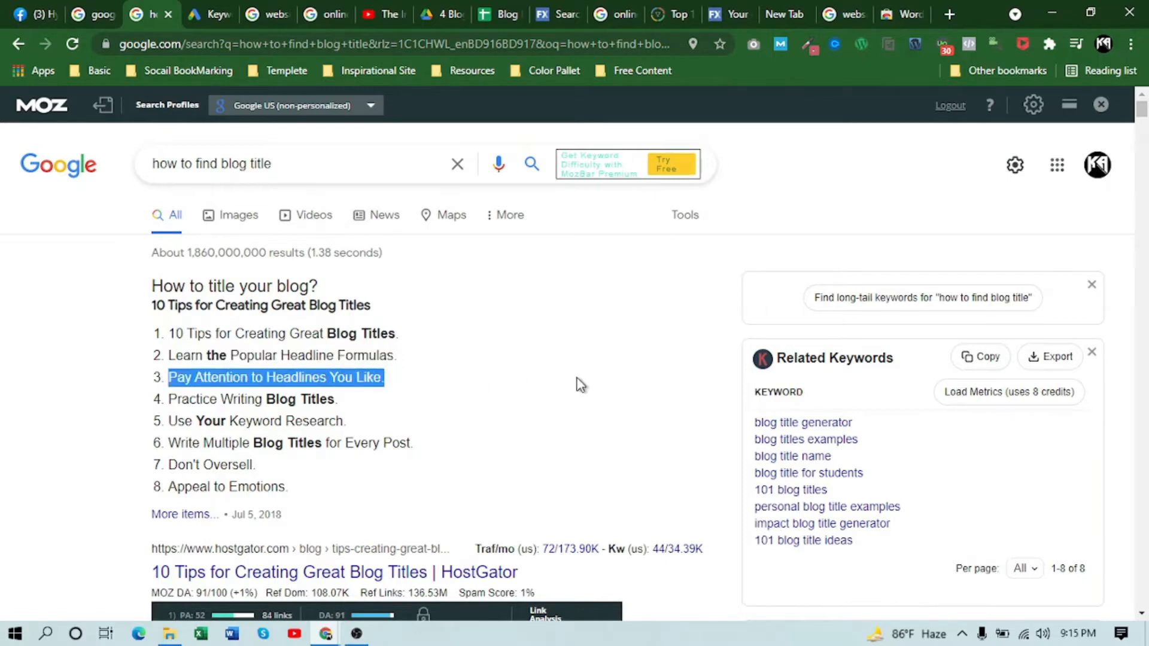
left_click_drag(177, 399, 372, 400)
left_click_drag(177, 421, 401, 426)
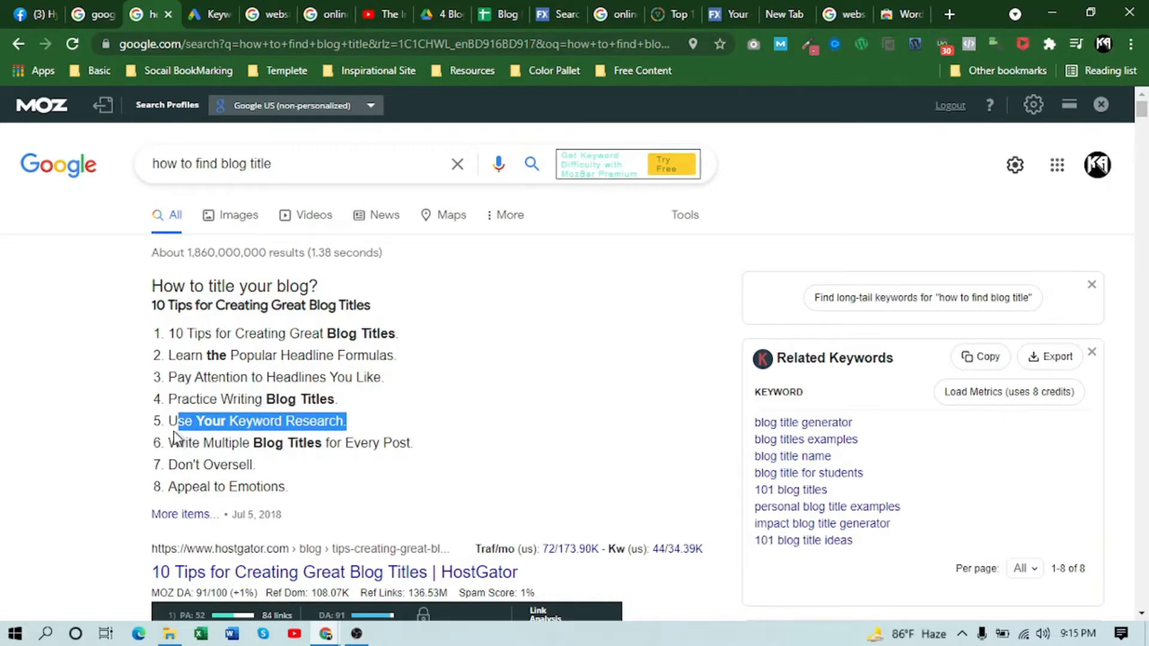
left_click_drag(169, 422, 430, 432)
- Switch to the open "website advertising us" Google results and return to the start of the page
left_click(261, 10)
scroll(311, 335, "up", 5)
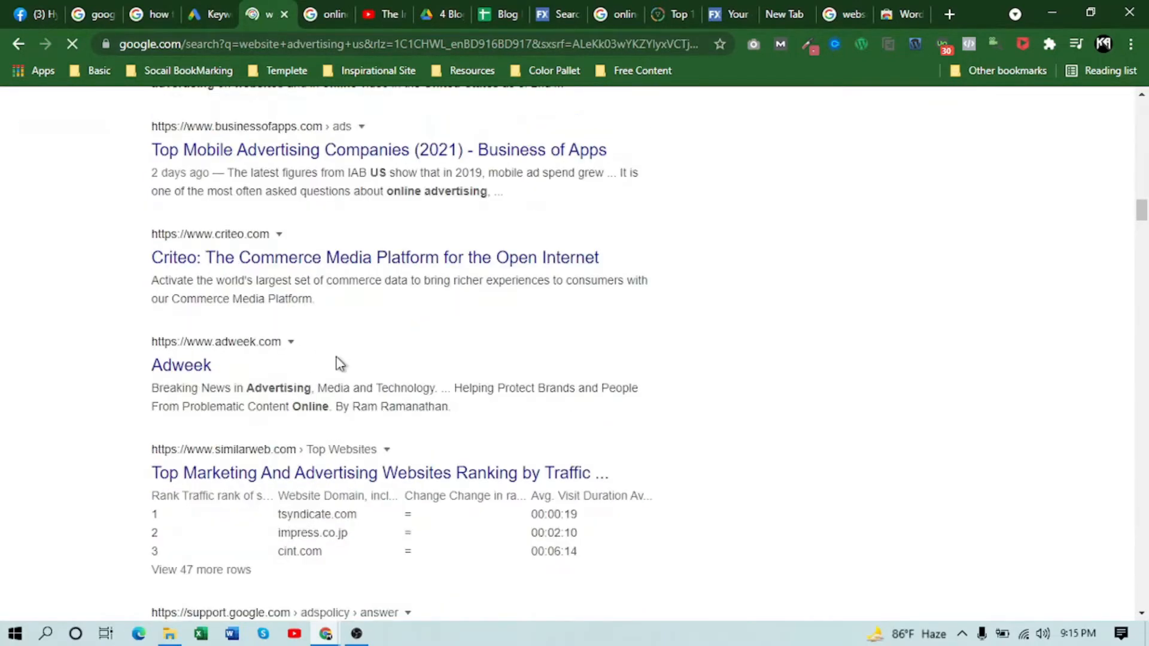
scroll(802, 195, "up", 15)
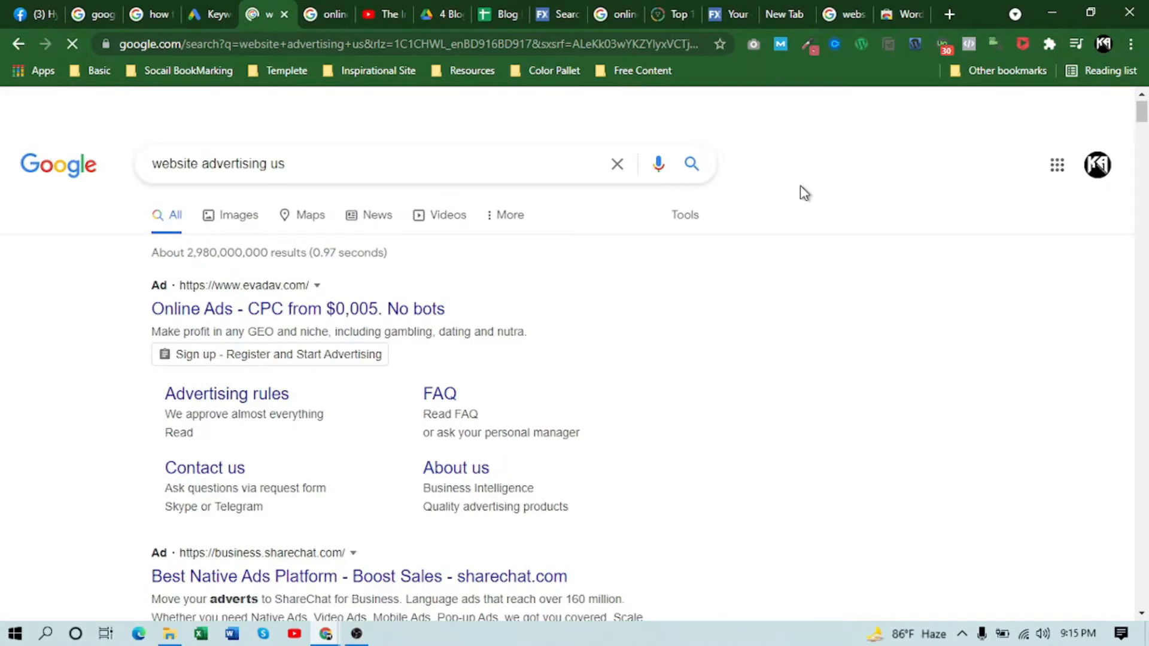
- Open the KA Digital Agency website in a new tab and look over the services on its homepage
left_click(950, 13)
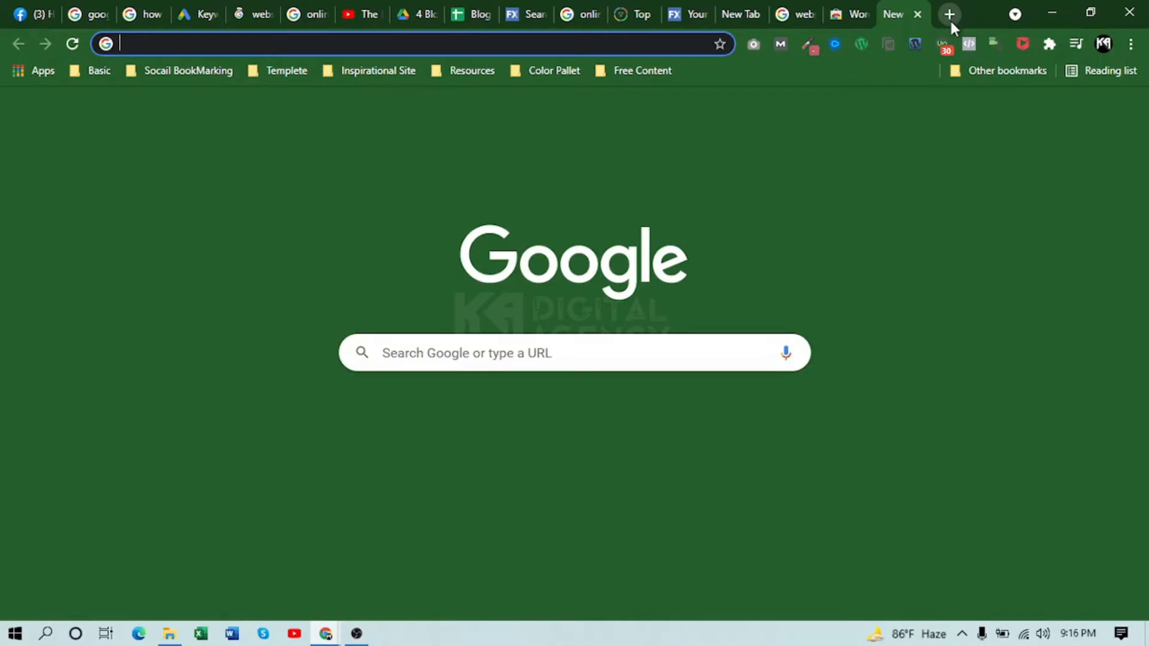
type("mrkh")
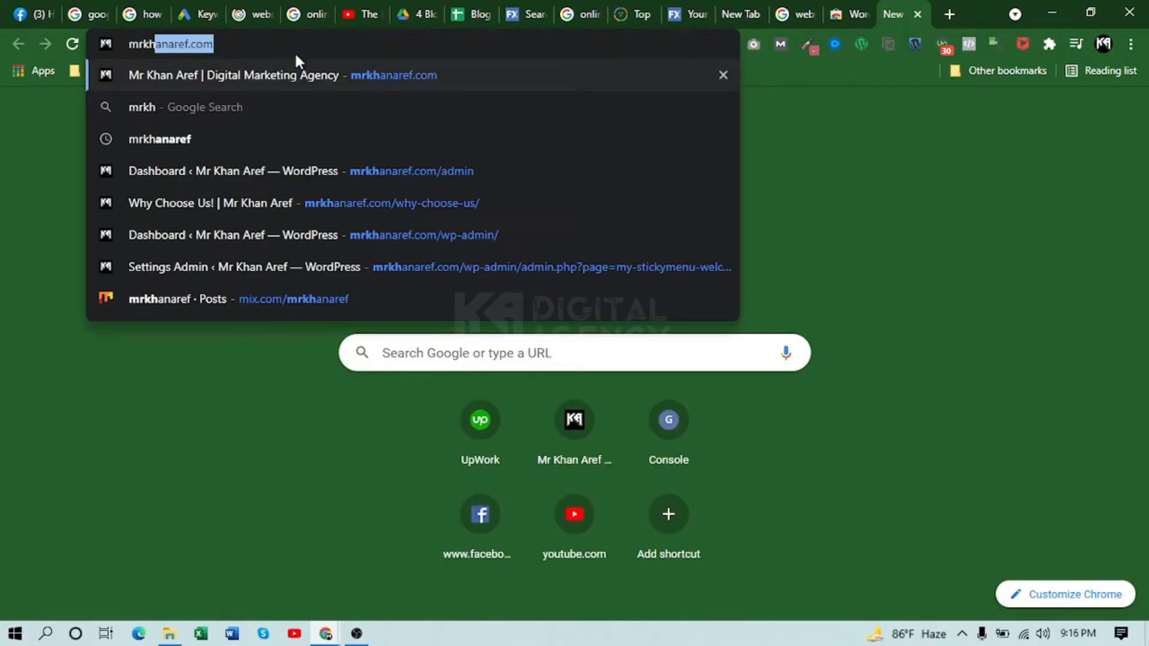
key("Return")
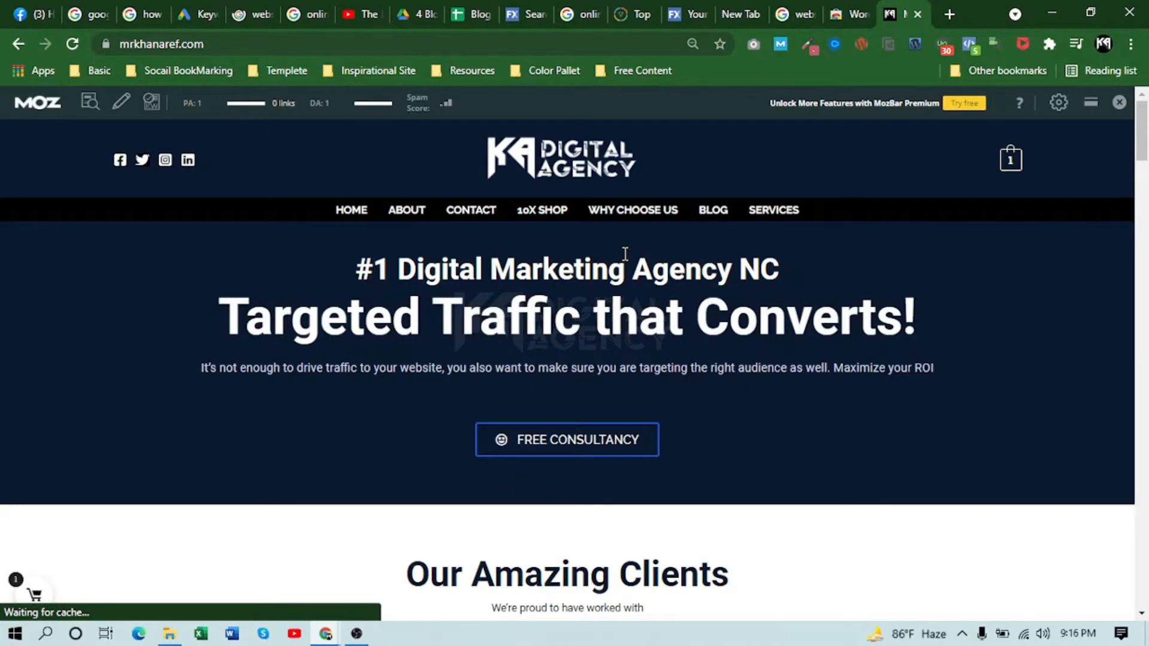
scroll(921, 333, "down", 2)
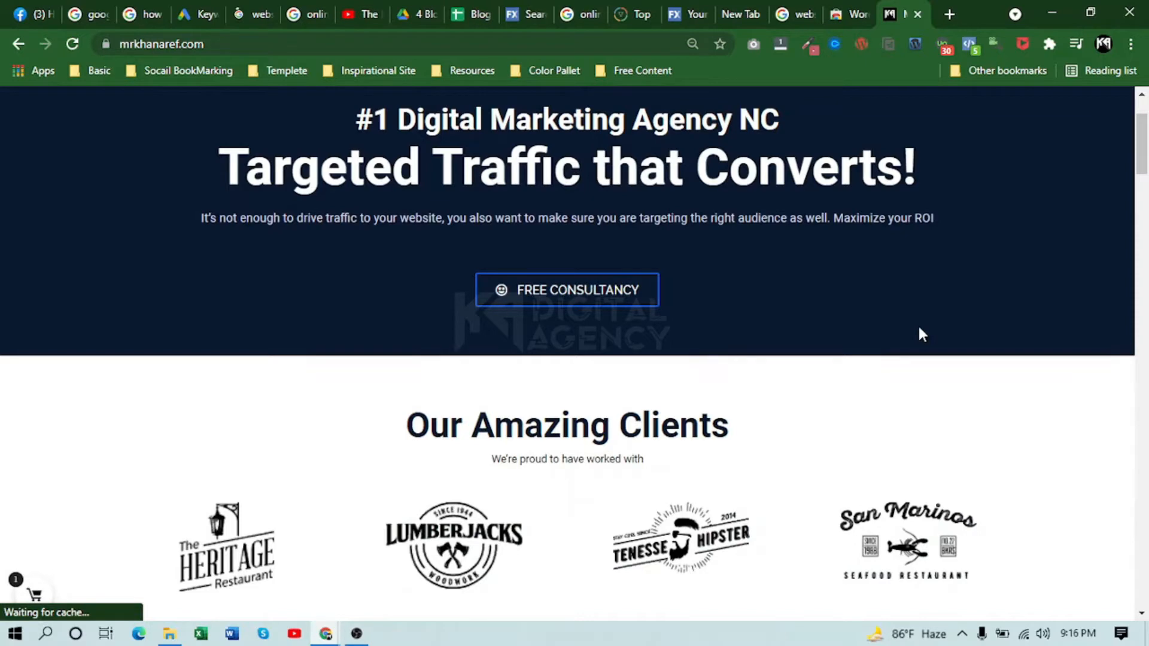
scroll(921, 334, "down", 5)
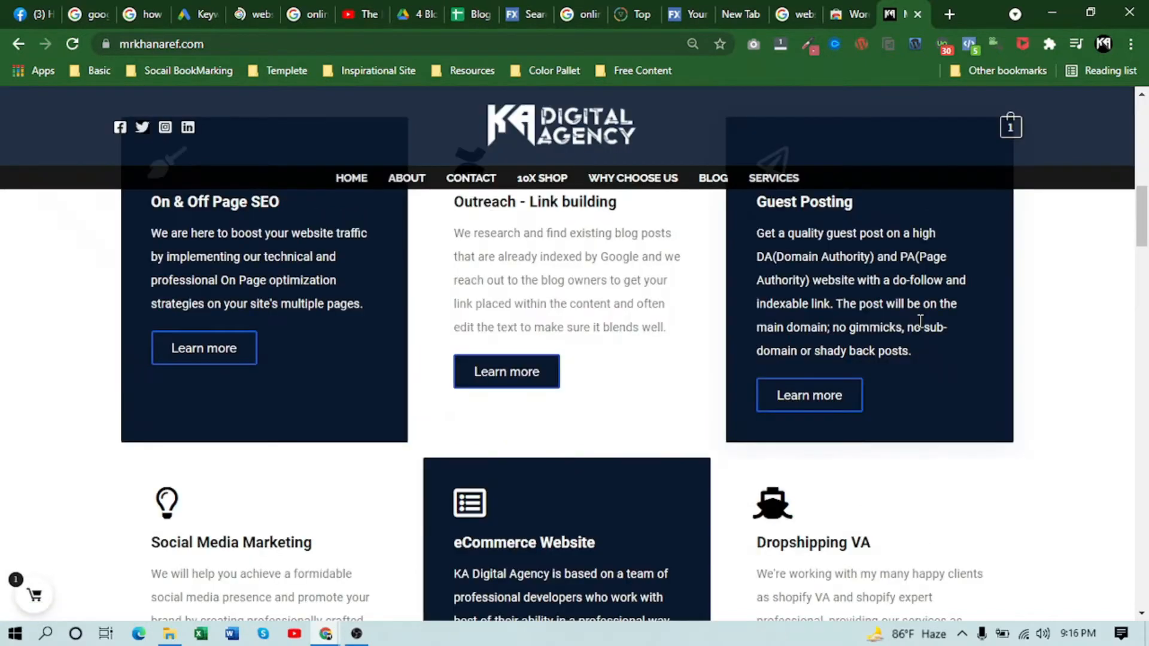
scroll(933, 341, "down", 3)
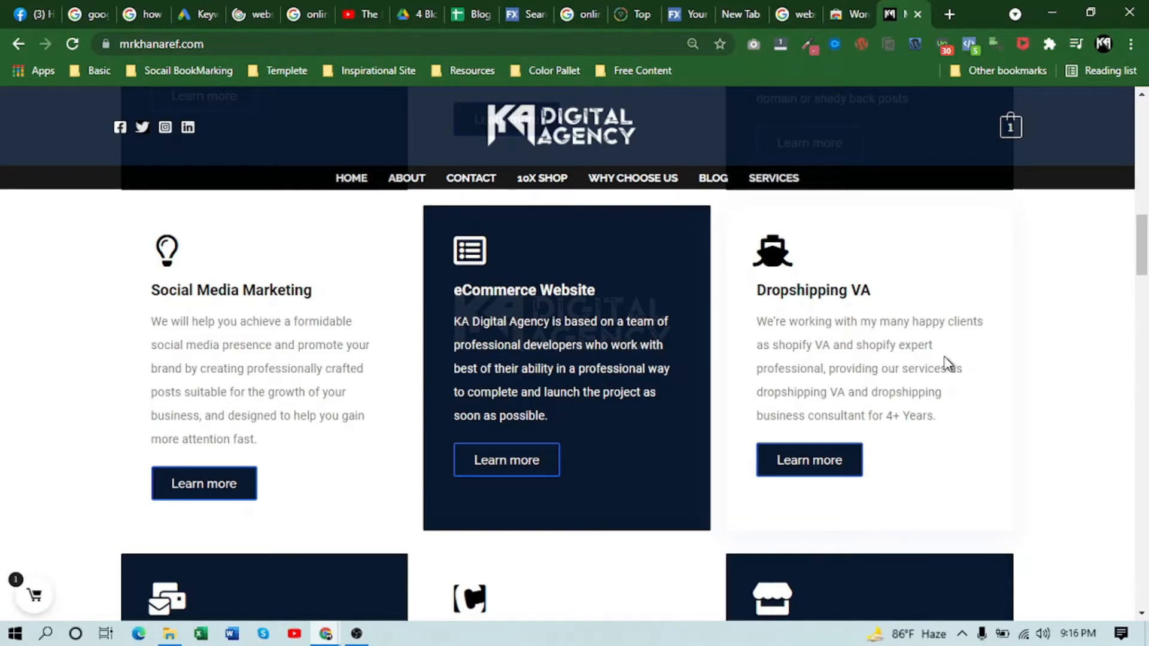
scroll(987, 371, "up", 10)
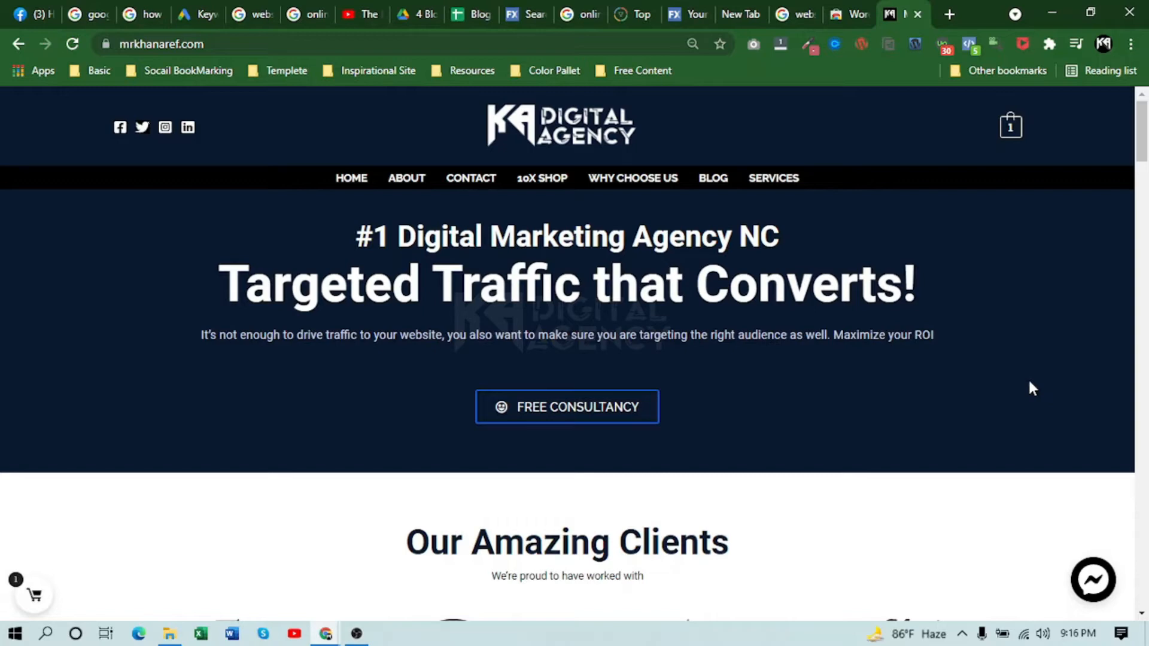
- Replace the "online advertising companies" query with a Google search for "best digital marketing company"
left_click_drag(325, 128, 138, 124)
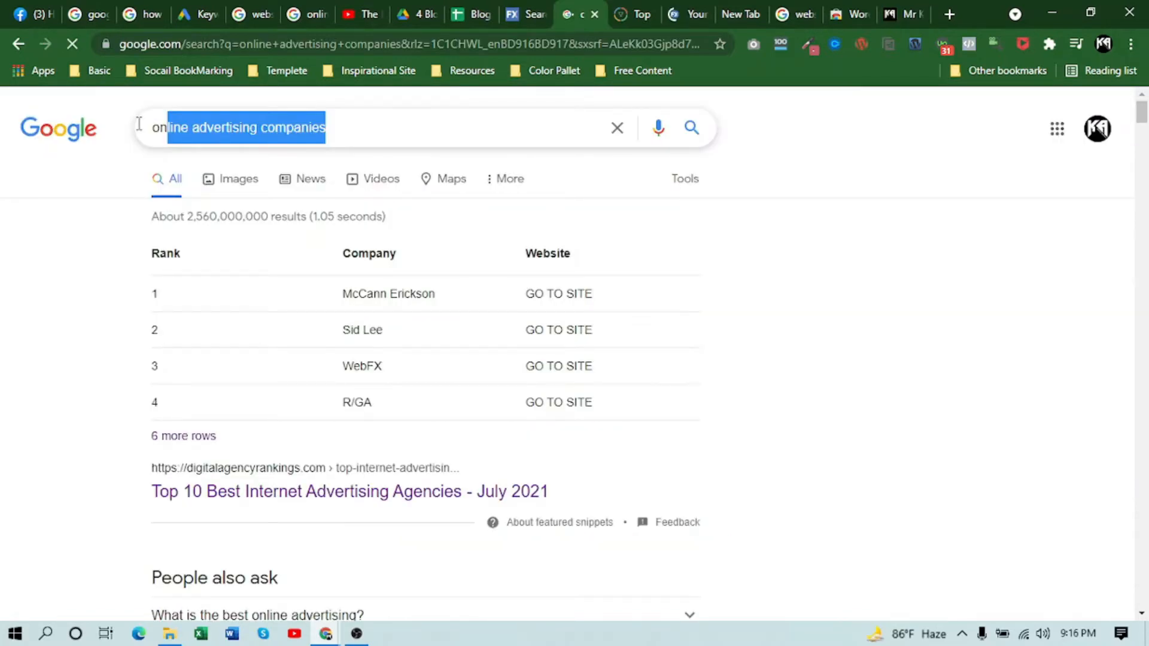
type("beest f=")
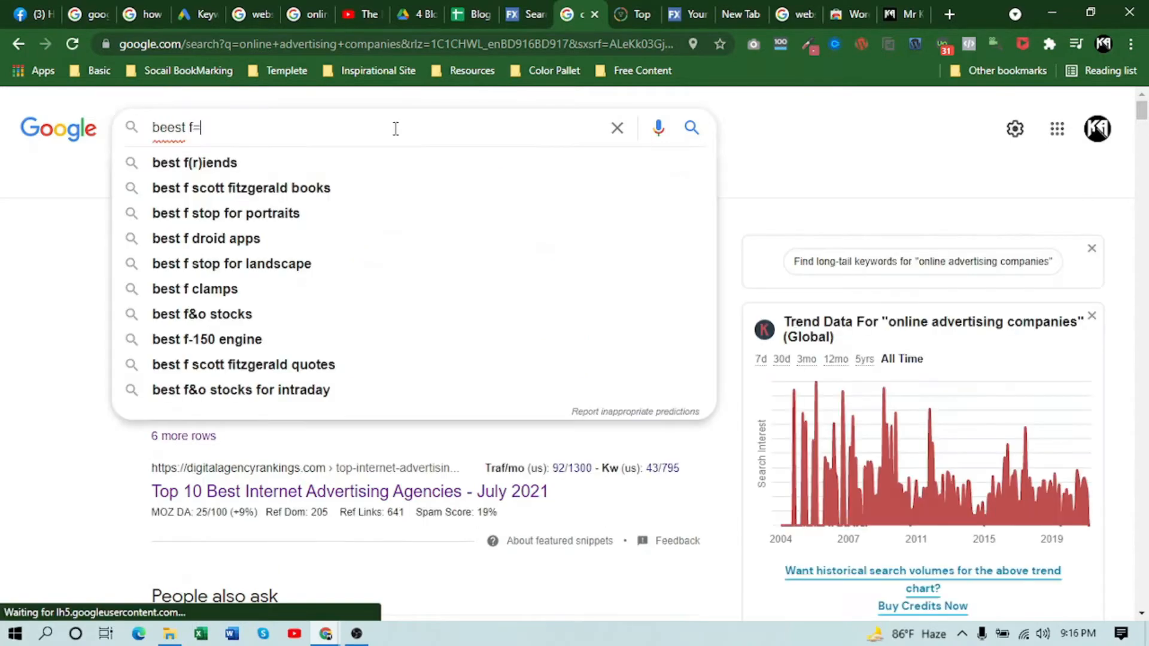
key("BackSpace")
key("BackSpace")
key("BackSpace")
key("BackSpace")
key("BackSpace")
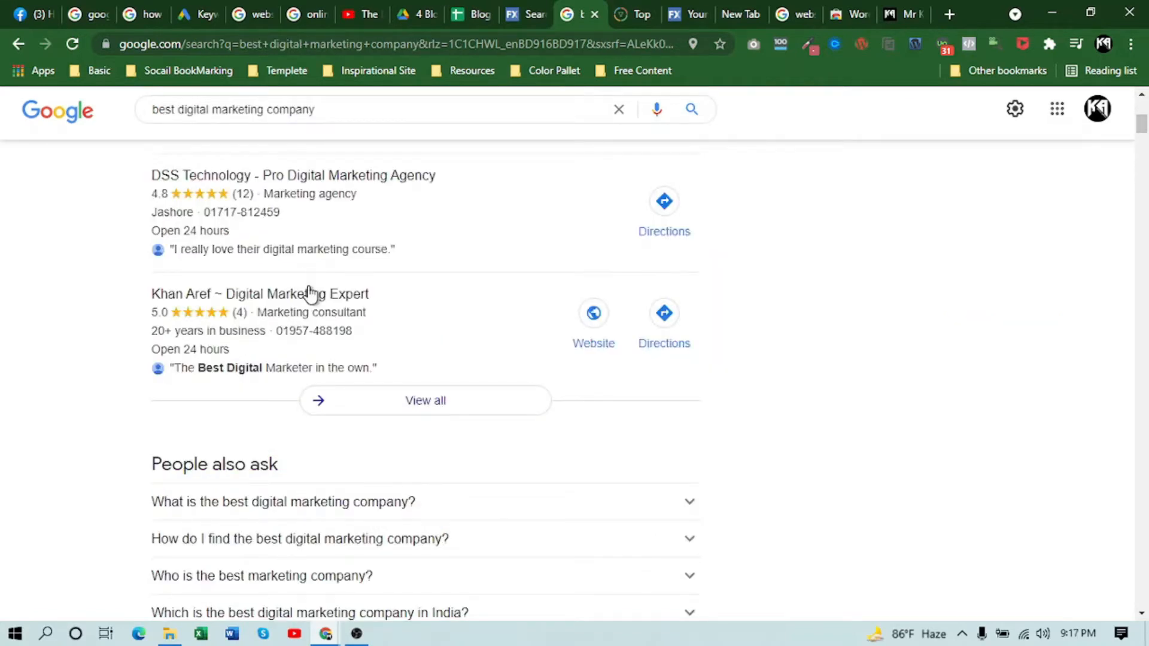
- Look through the search results and open Clutch's "Top Digital Marketing Agencies - 2021 Reviews" listing
scroll(353, 293, "up", 7)
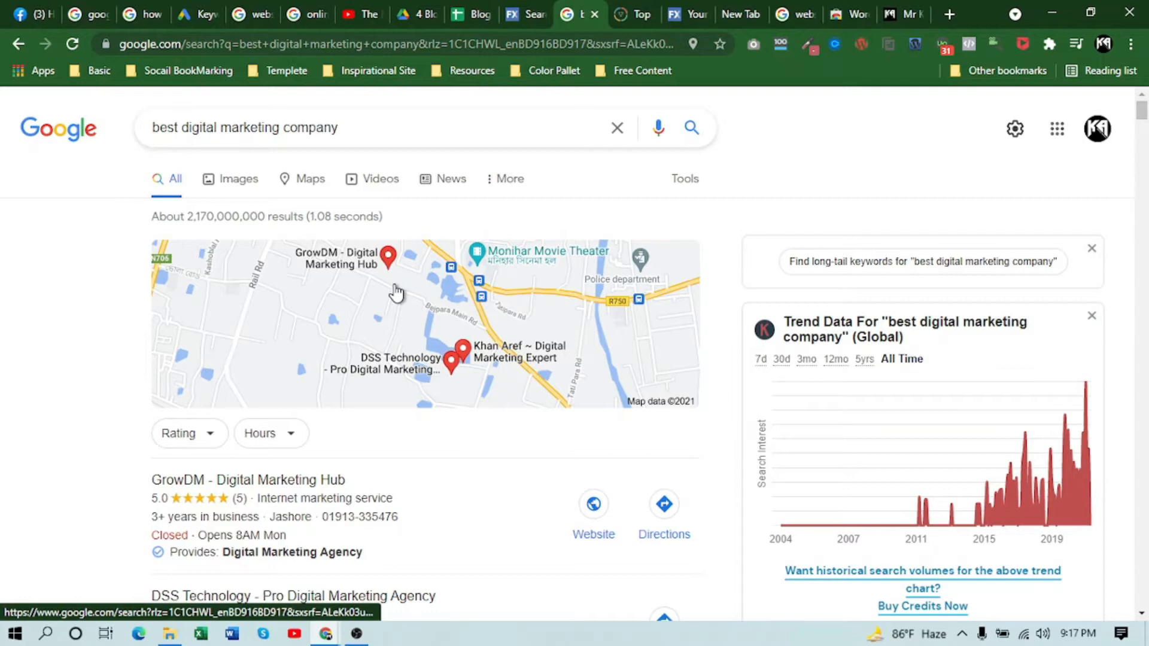
scroll(394, 293, "down", 10)
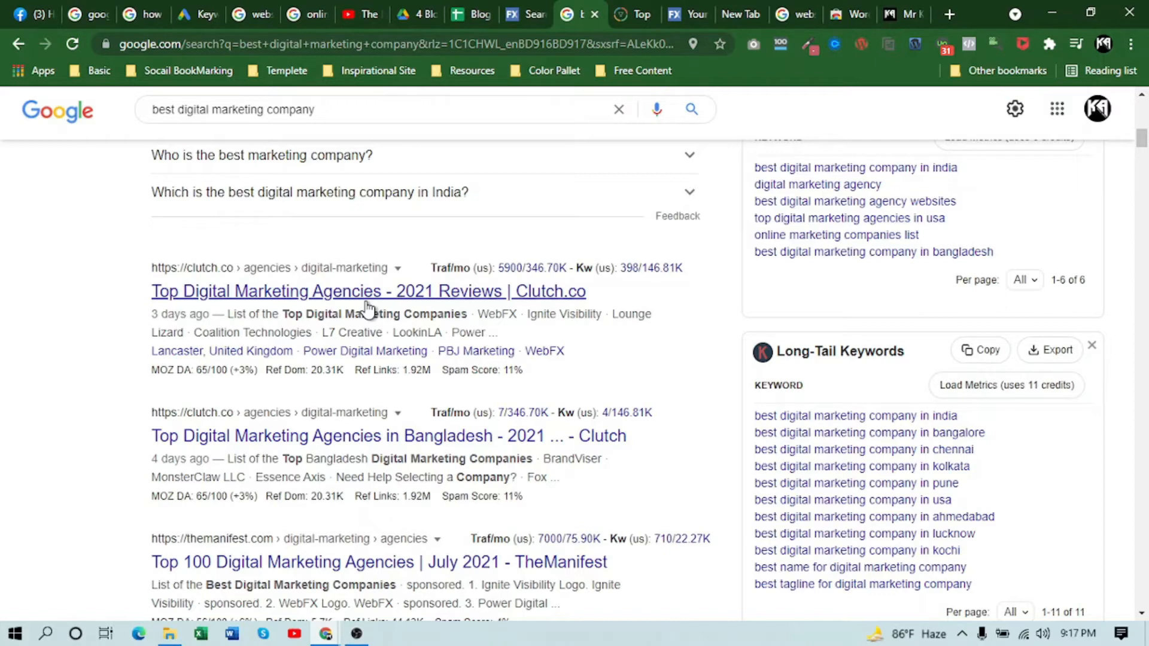
left_click(366, 301)
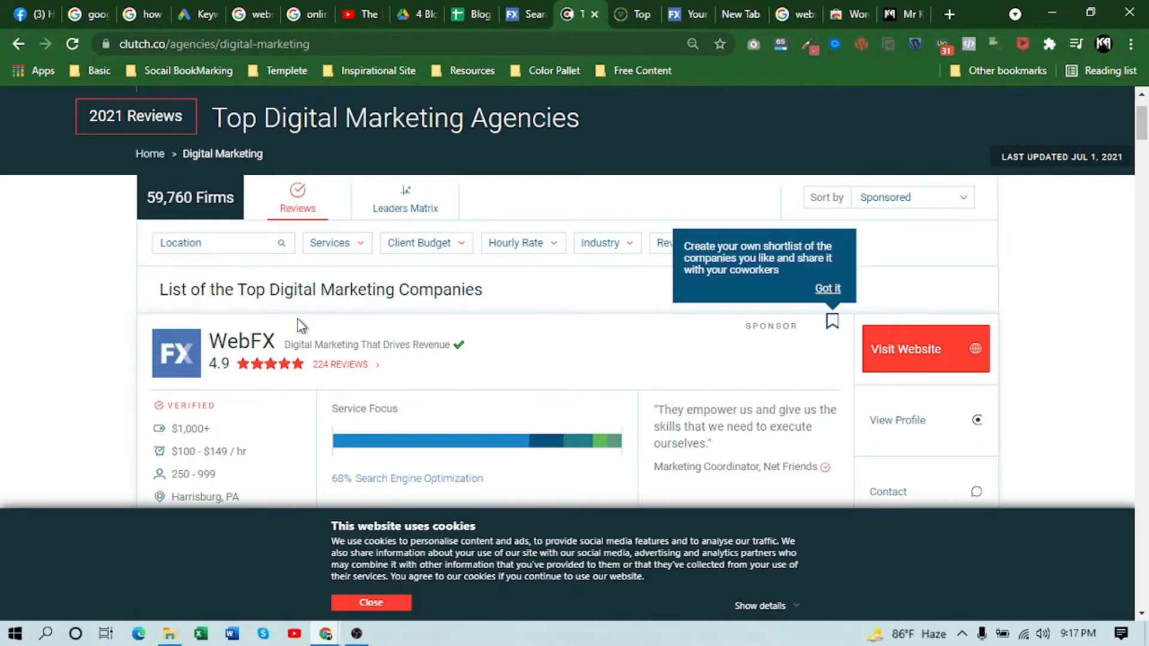
- Switch to the open WebFX Online Advertising Agency page and go to the WebFX homepage
left_click(695, 16)
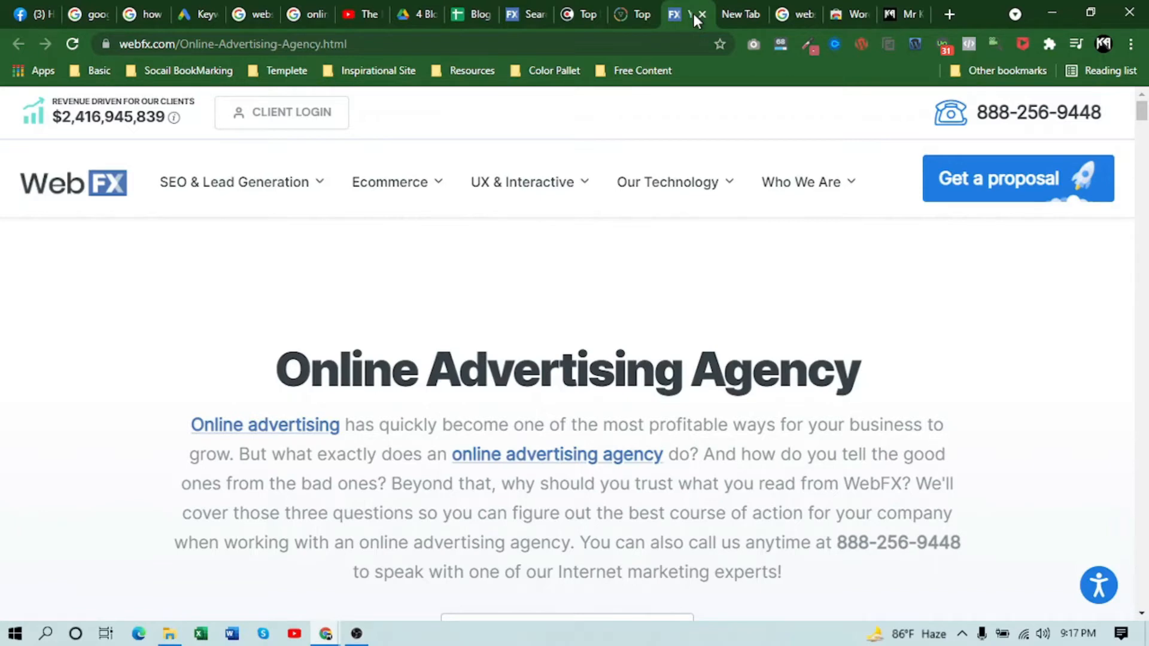
left_click(48, 185)
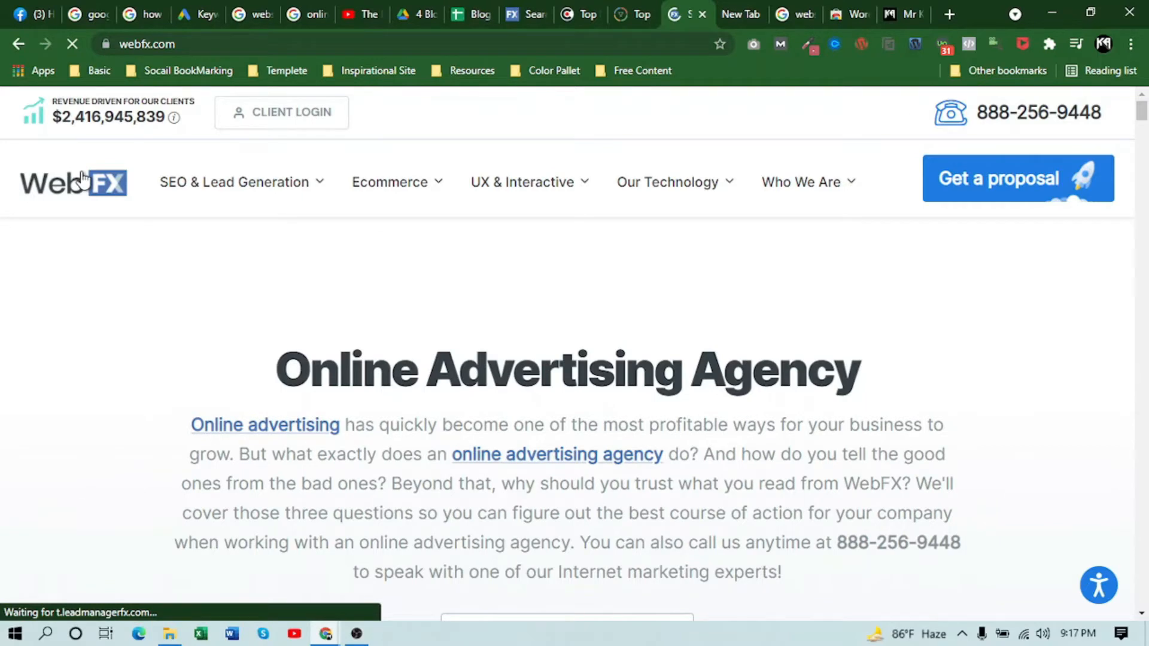
scroll(634, 395, "down", 5)
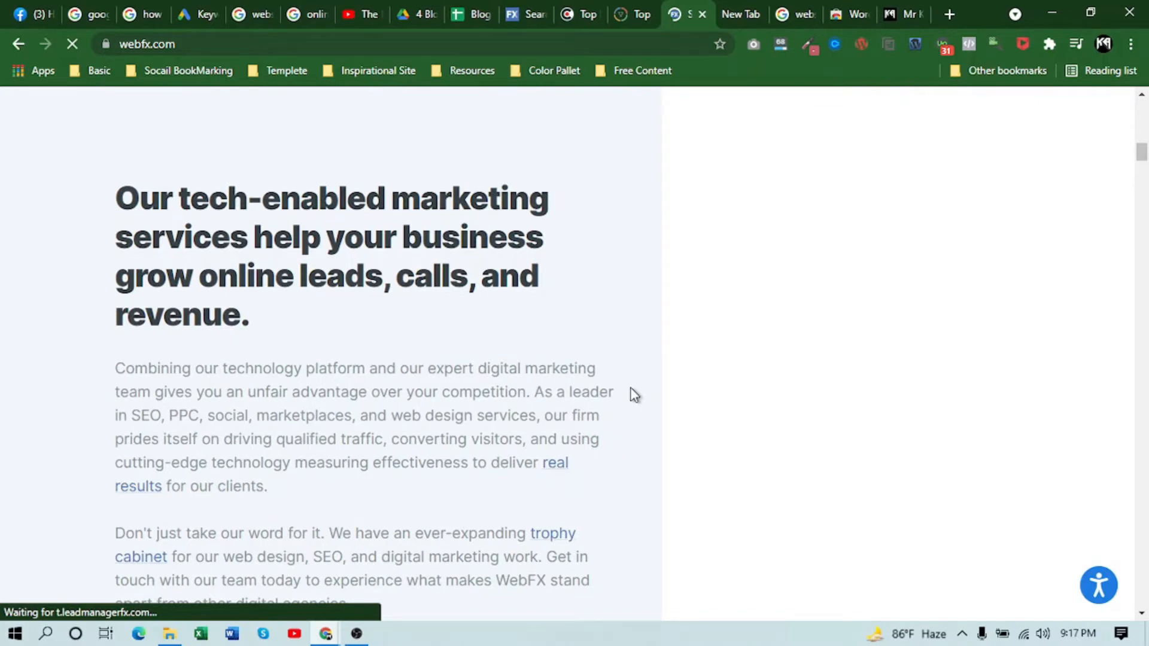
- Find the word "blog" on the WebFX homepage and open the "Read insights from our team" link beneath that passage
key("ctrl+f")
type("blog")
scroll(735, 351, "up", 2)
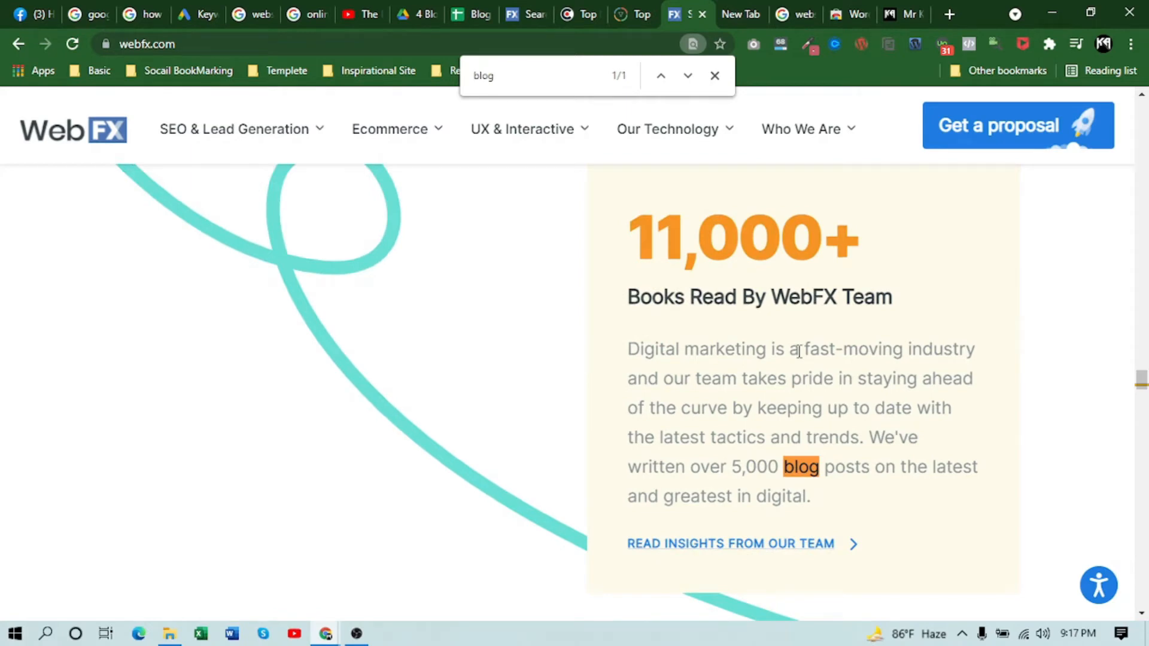
scroll(712, 349, "down", 4)
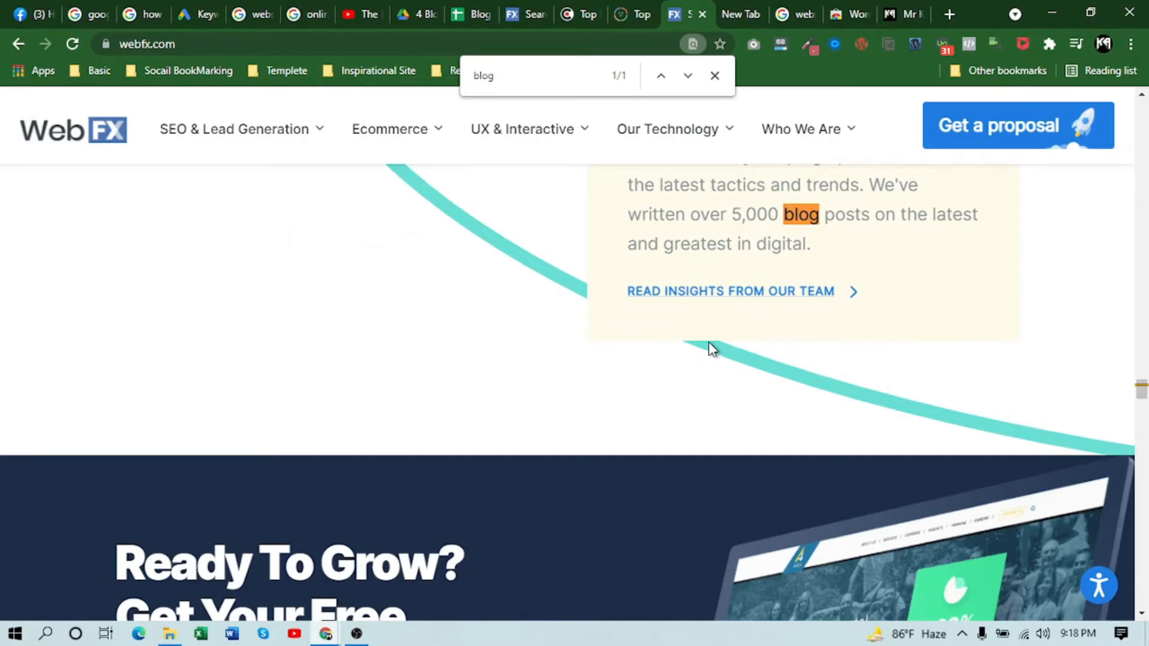
scroll(709, 343, "up", 2)
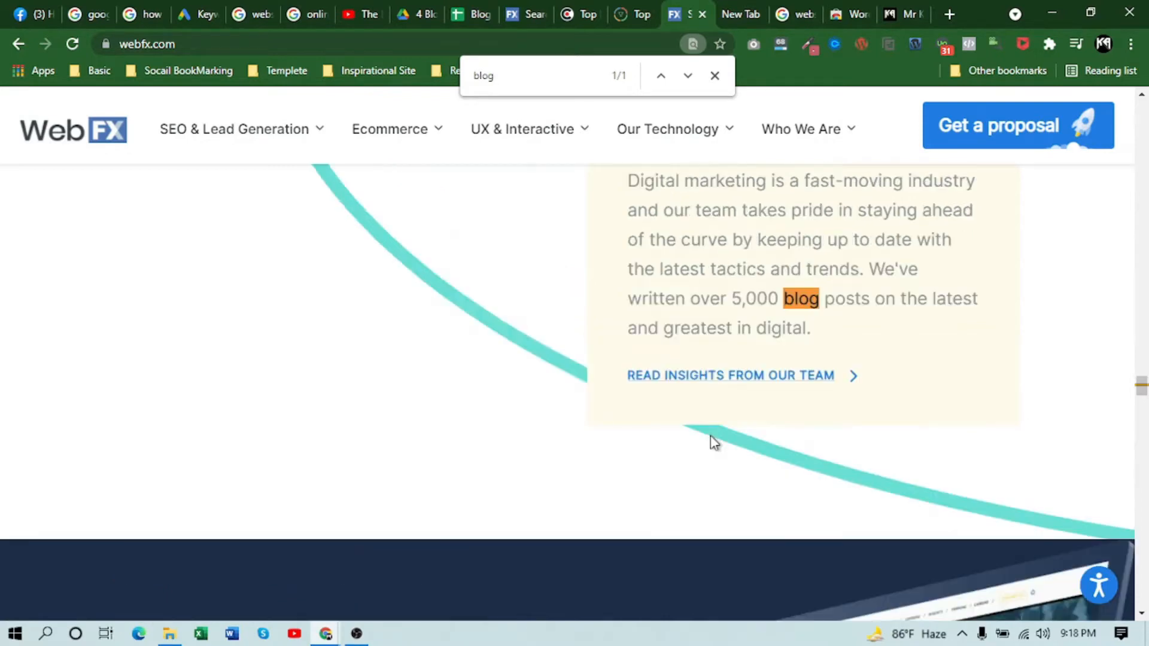
left_click(734, 377)
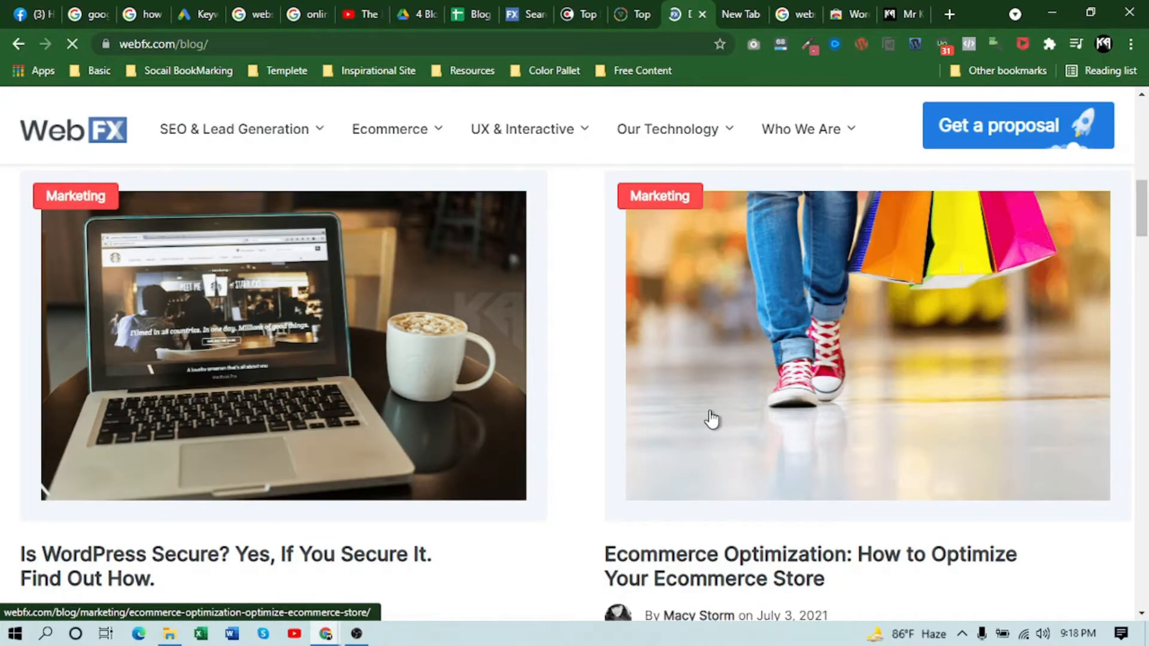
- Look through the posts on the WebFX blog page and copy the blog's URL
scroll(711, 419, "down", 10)
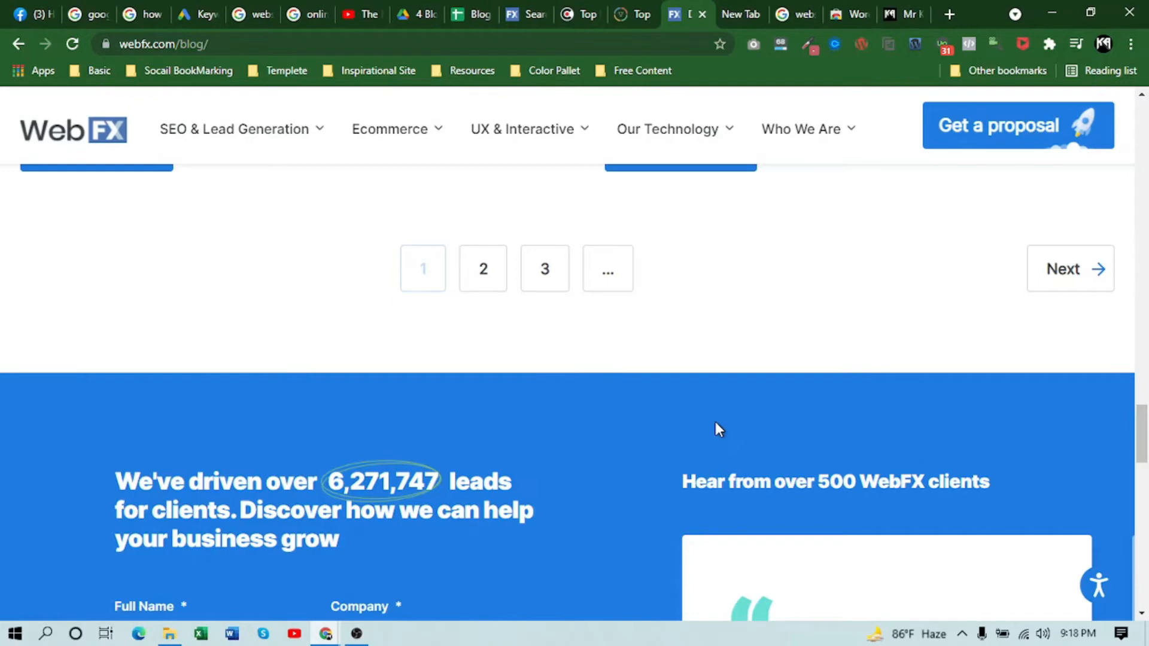
scroll(716, 428, "up", 5)
left_click(201, 43)
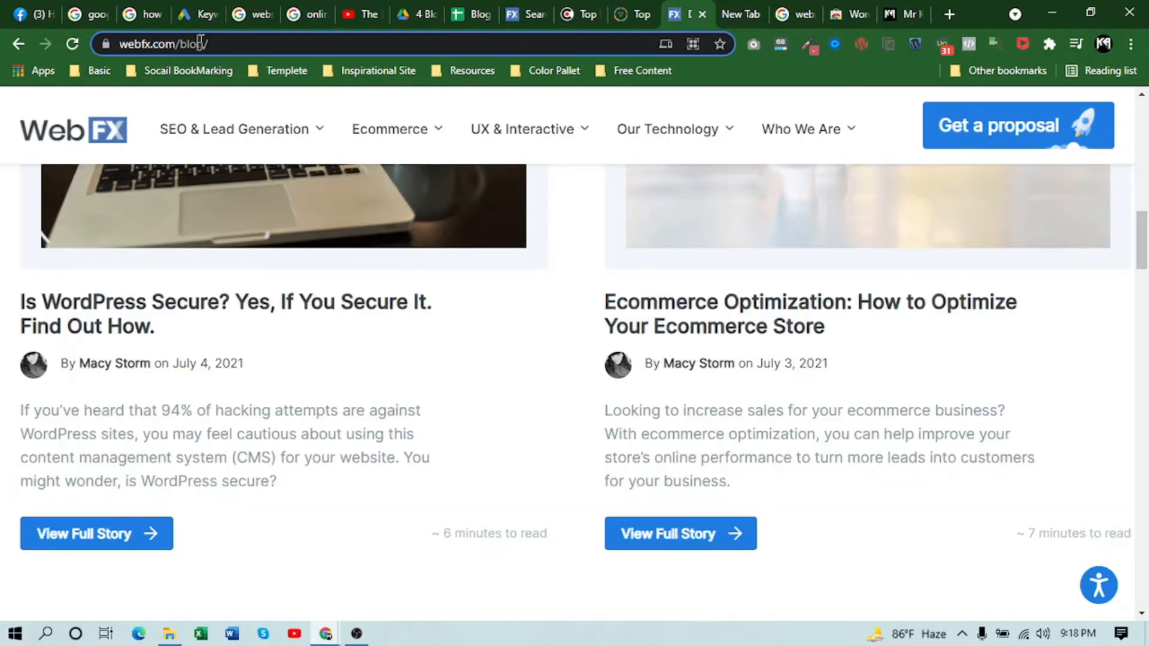
left_click(201, 43)
key("ctrl+c")
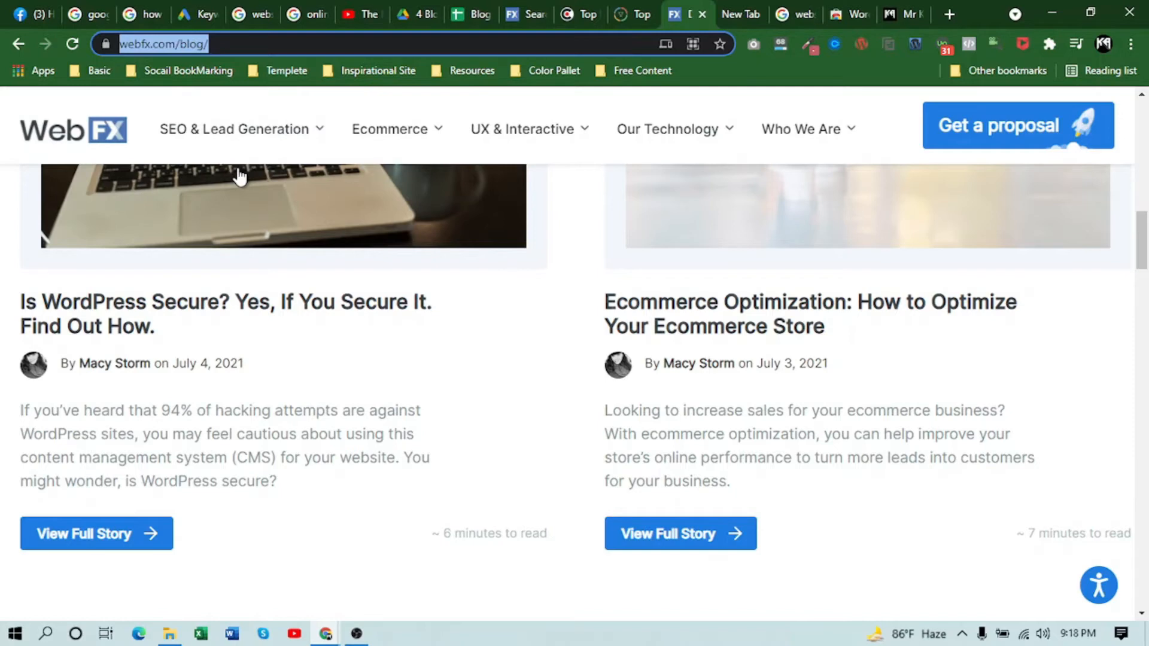
- Open the Google Ads Keyword Planner page from the "google keyword planner" search results and look at its introduction
key("ctrl+2")
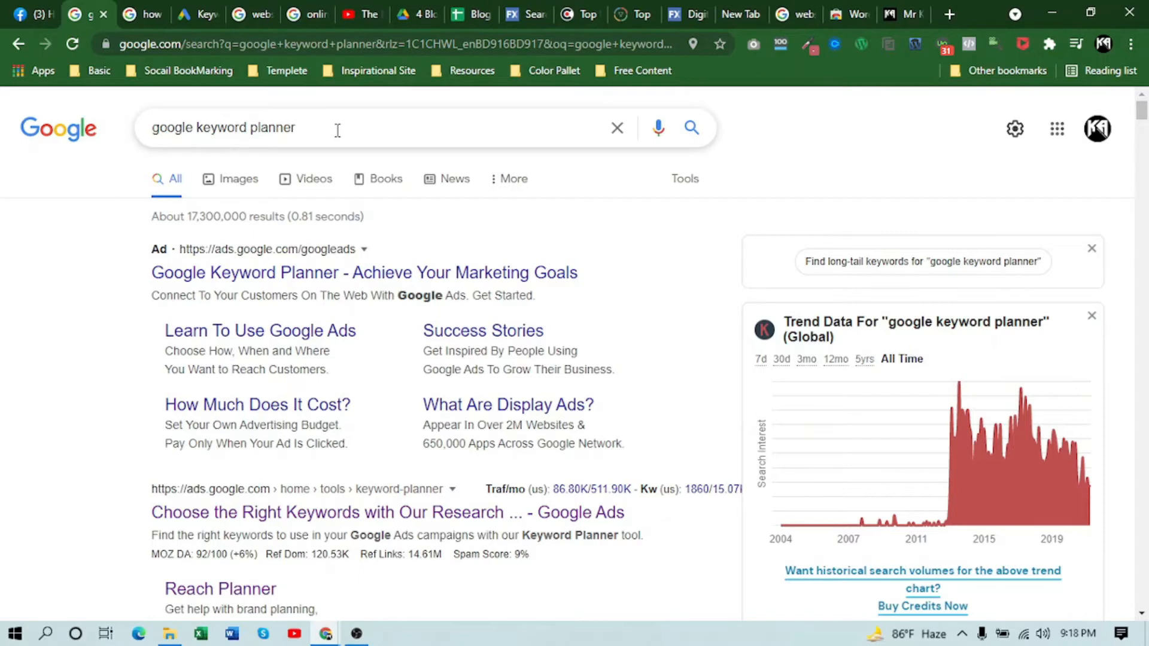
scroll(50, 280, "down", 3)
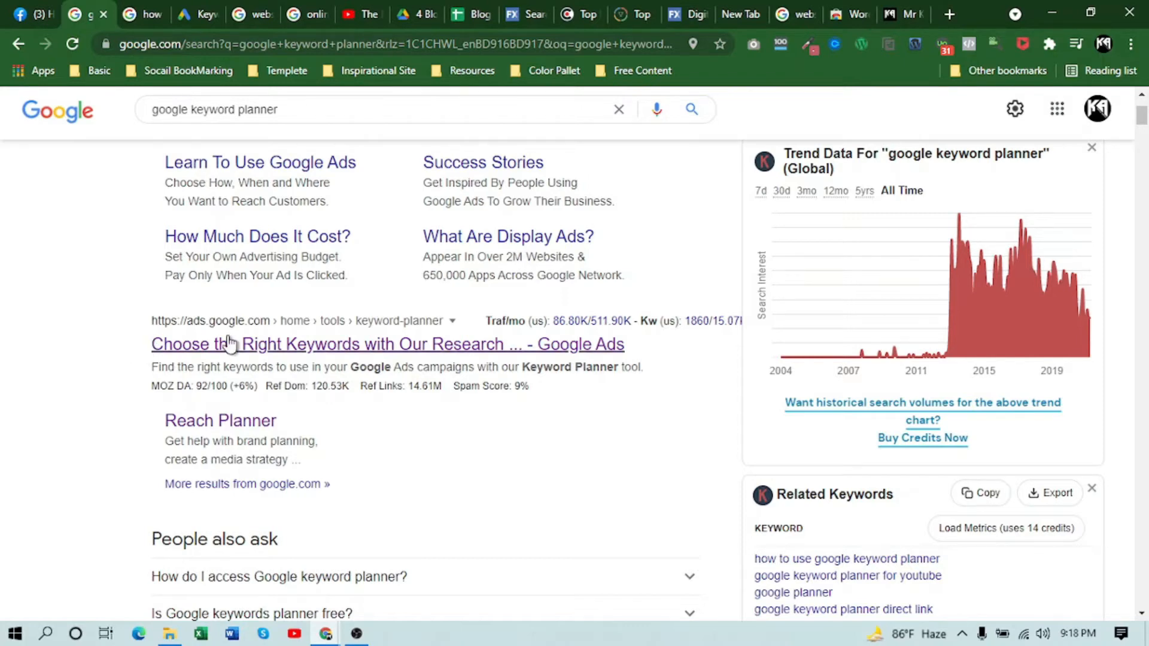
scroll(251, 166, "up", 3)
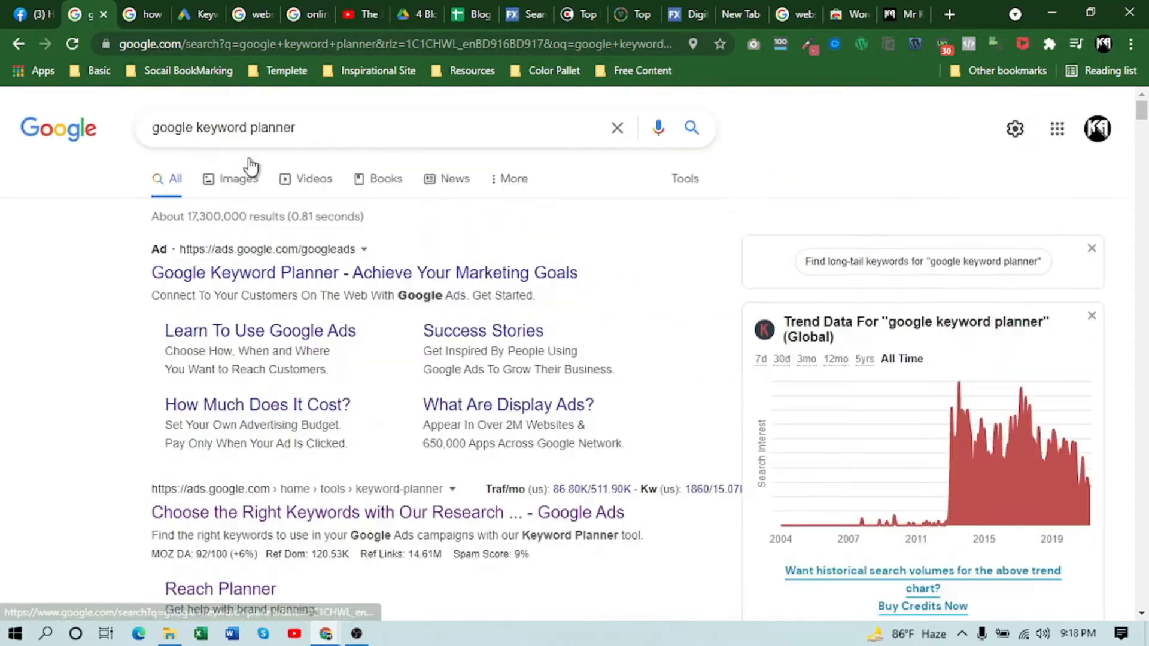
scroll(251, 166, "down", 7)
scroll(239, 299, "up", 4)
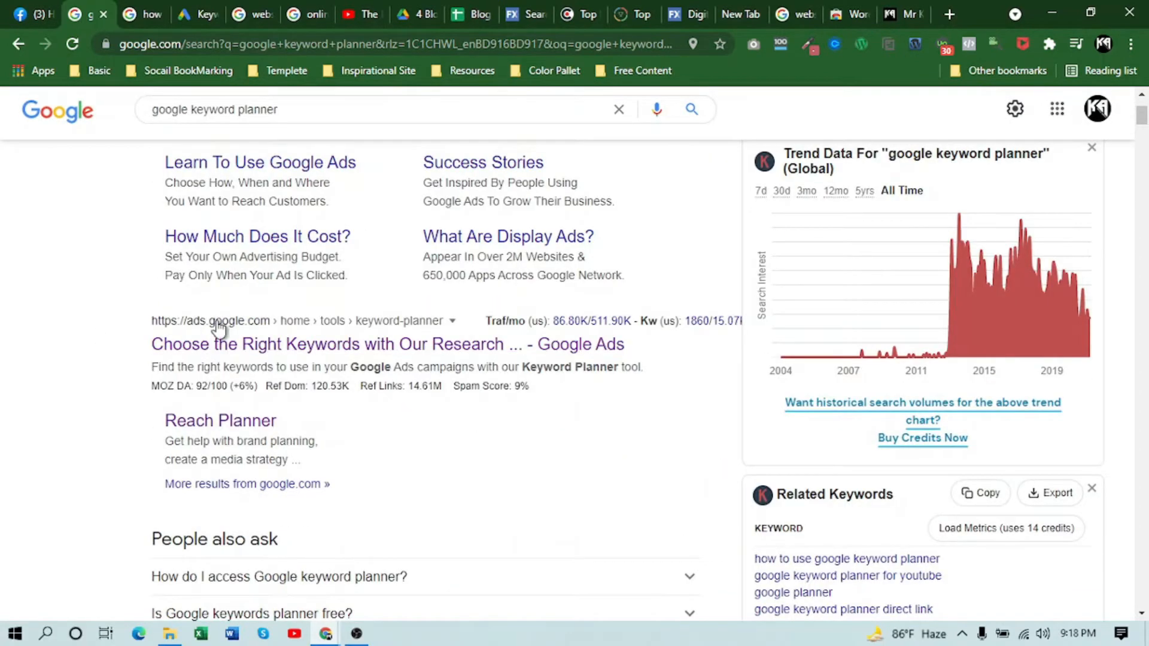
middle_click(319, 350)
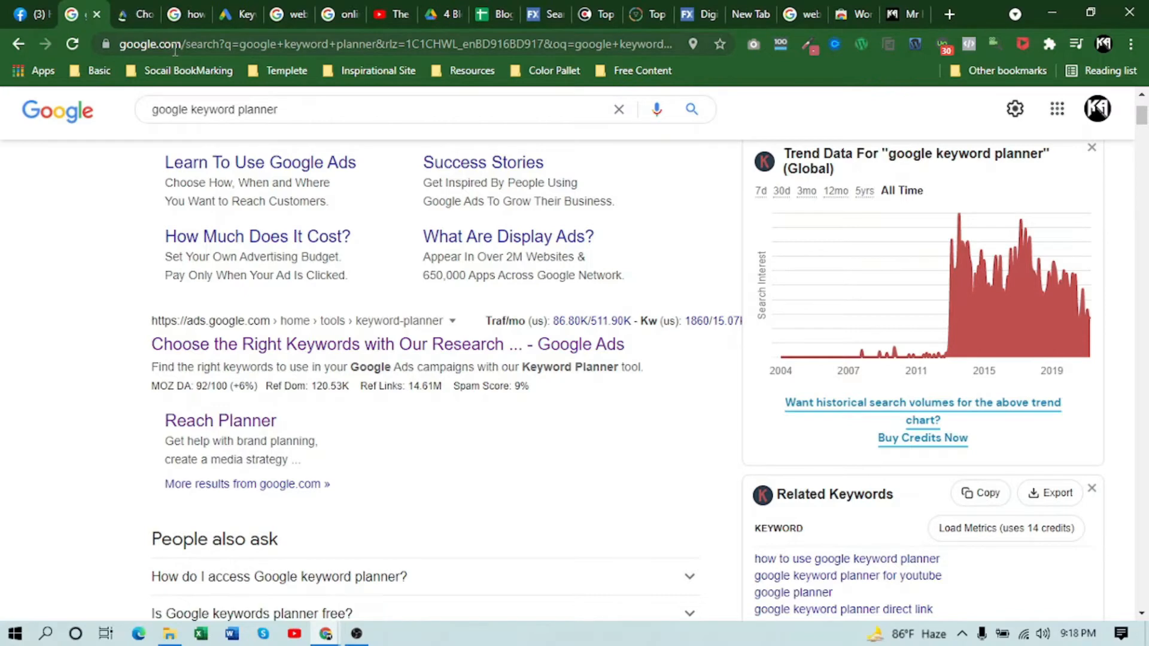
left_click(144, 13)
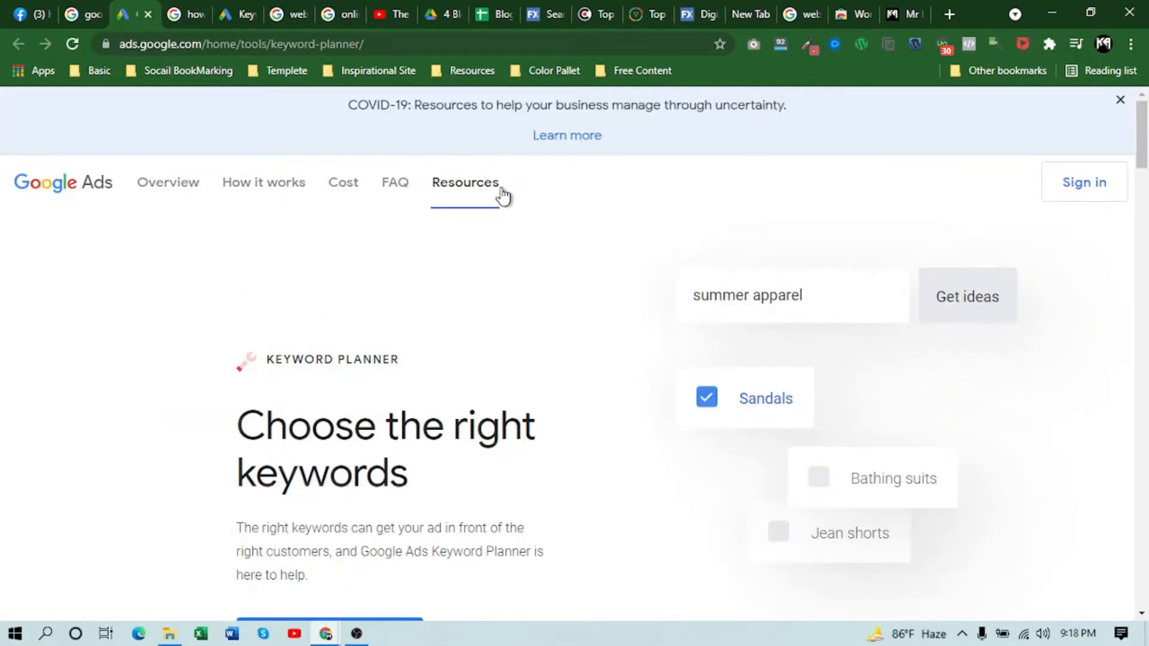
scroll(261, 479, "down", 5)
scroll(299, 448, "up", 2)
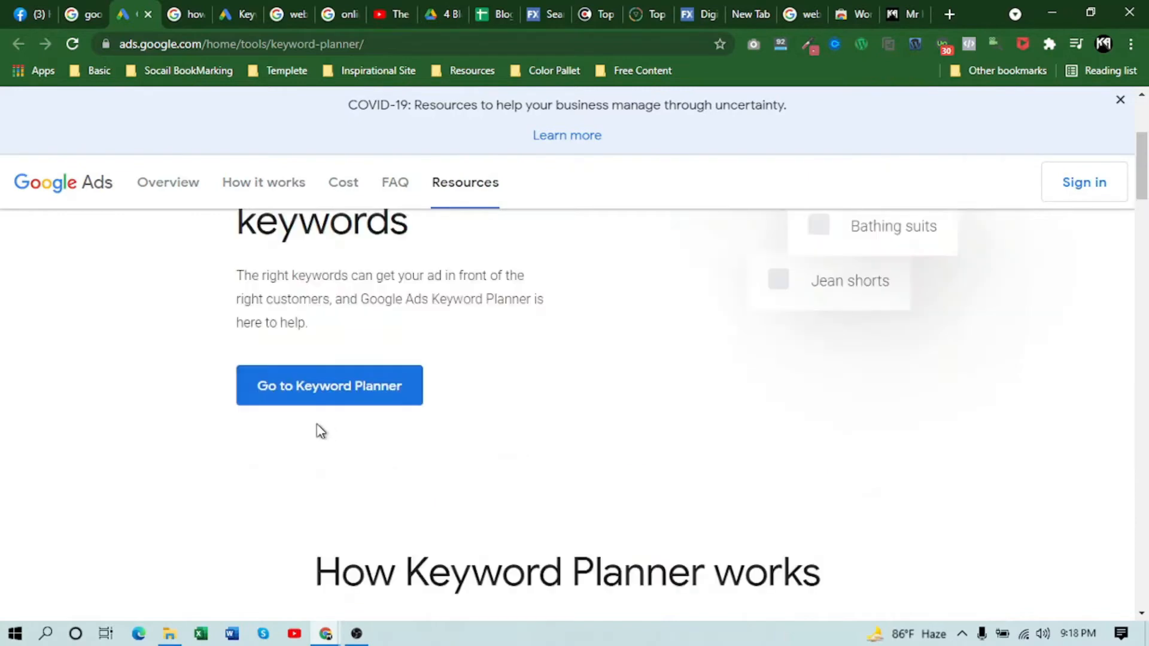
- Switch to the already open Keyword Planner tool and close the adjacent "how" search and Keyword Planner introduction pages
left_click(226, 44)
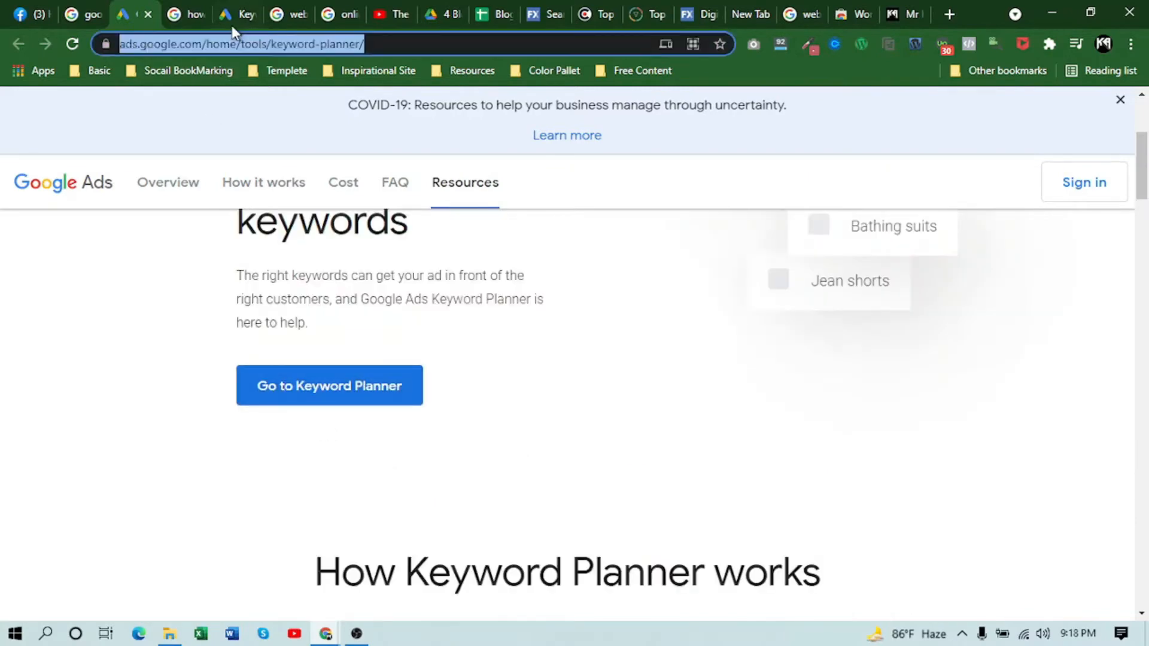
left_click(237, 14)
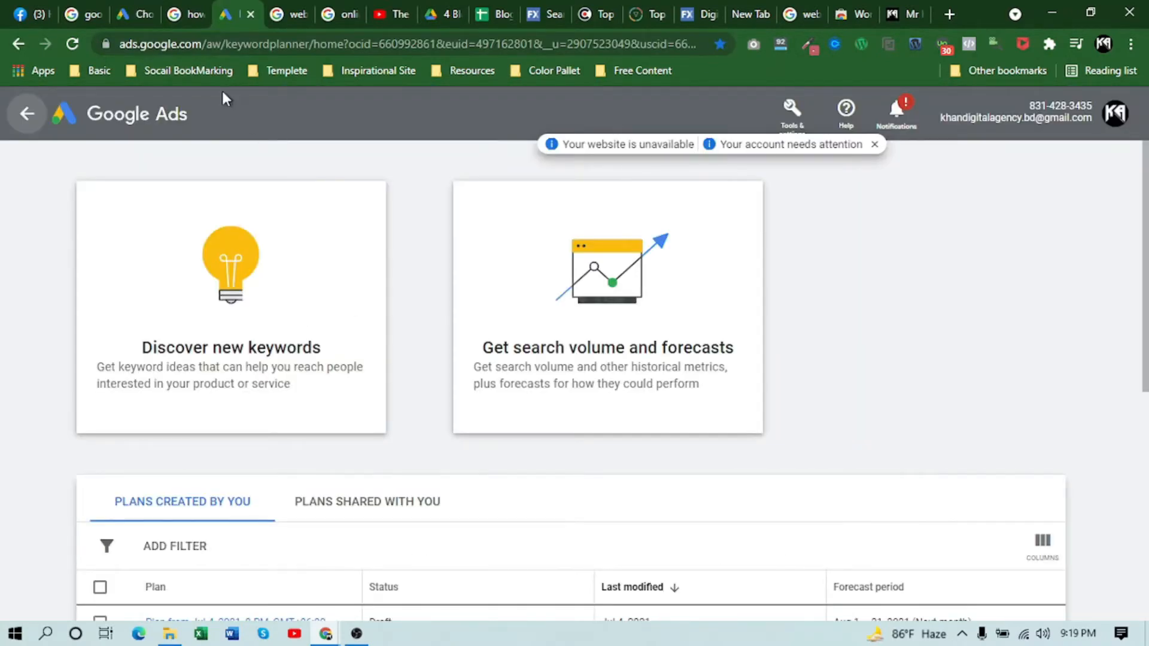
middle_click(184, 13)
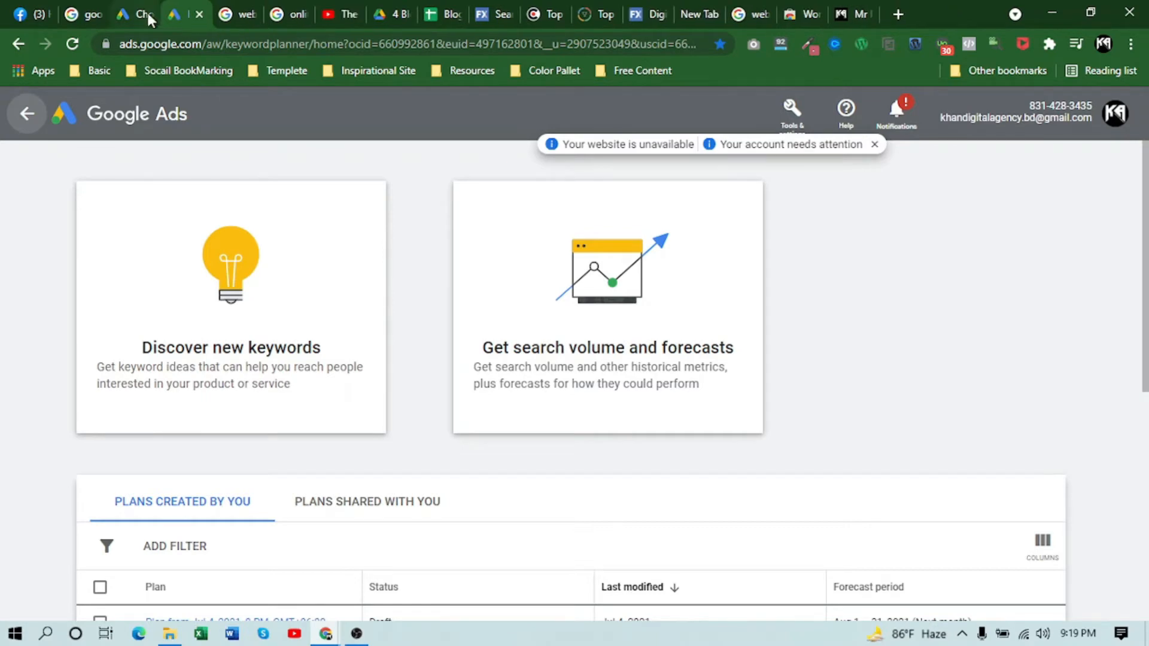
middle_click(146, 9)
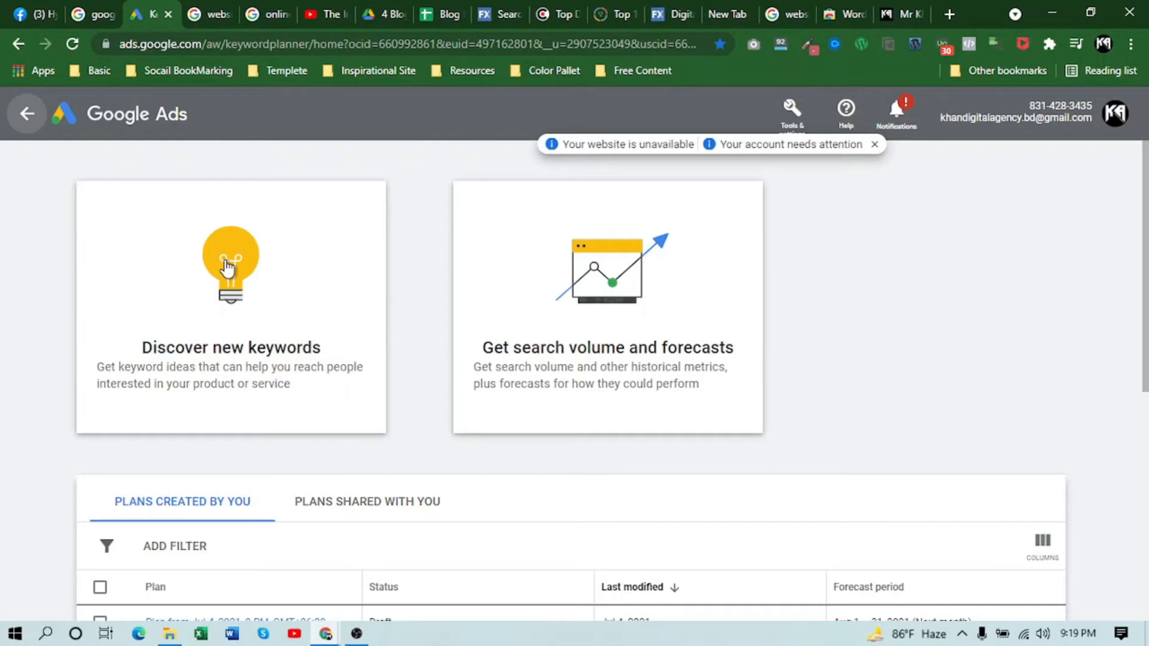
left_click(232, 306)
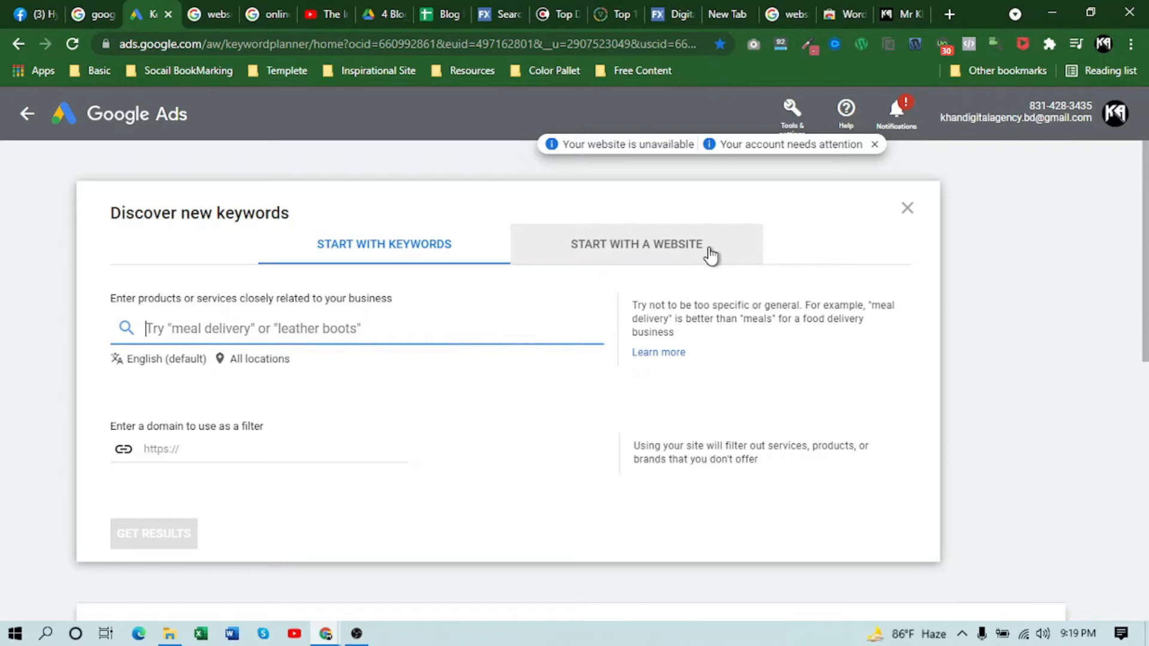
left_click(688, 247)
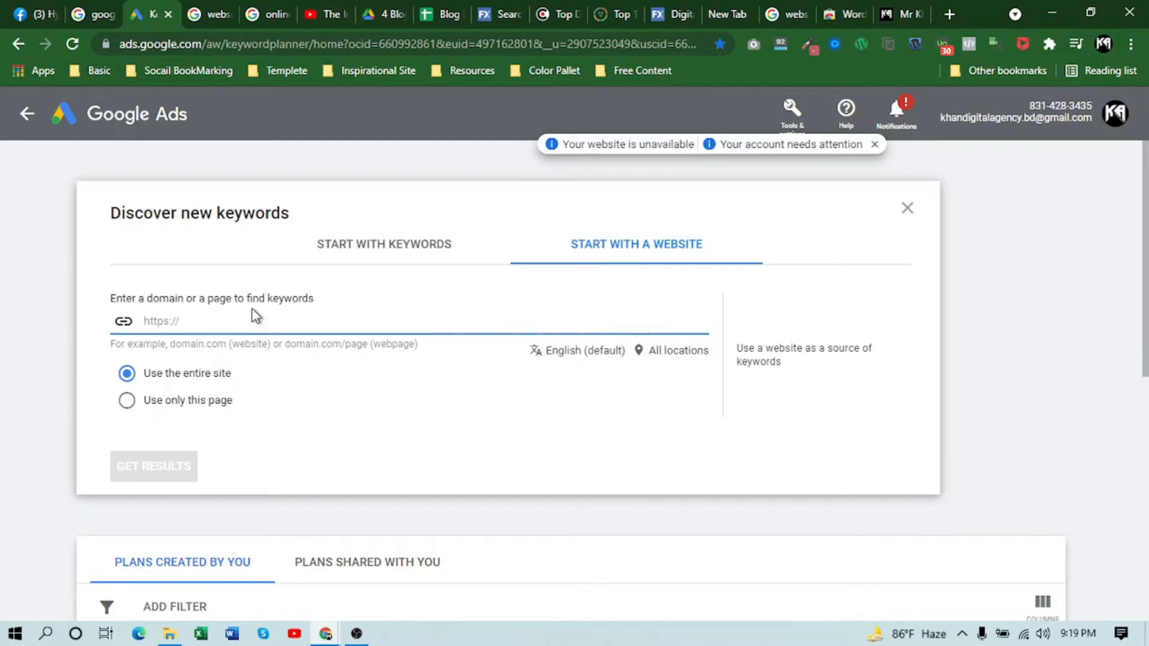
key("ctrl+v")
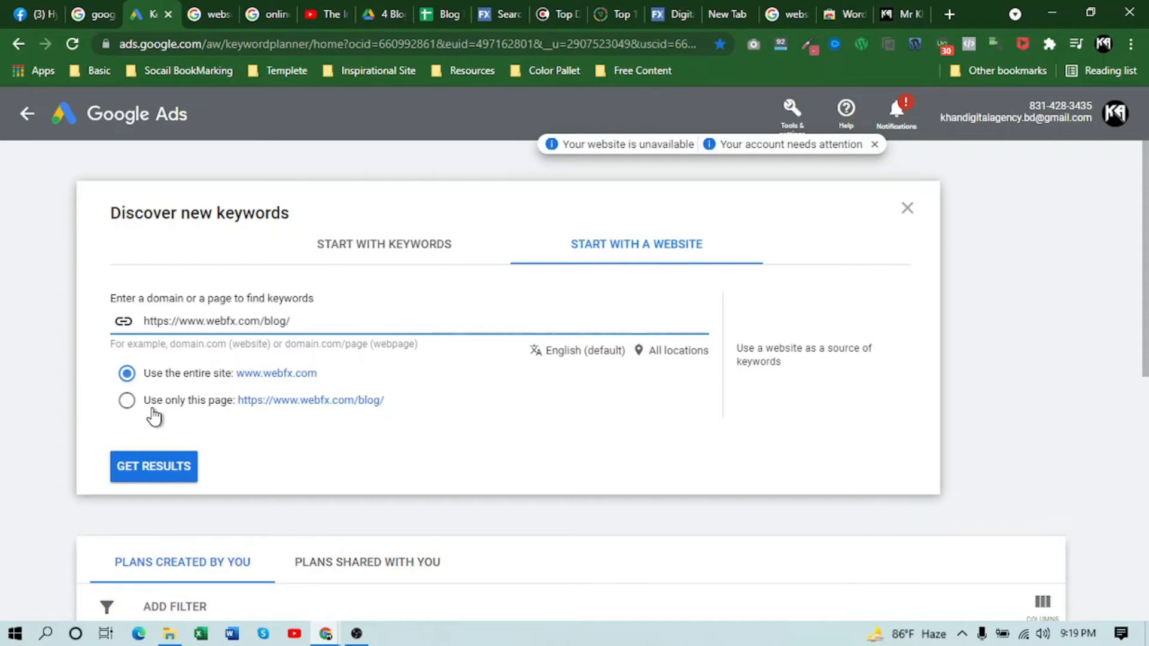
double_click(191, 402)
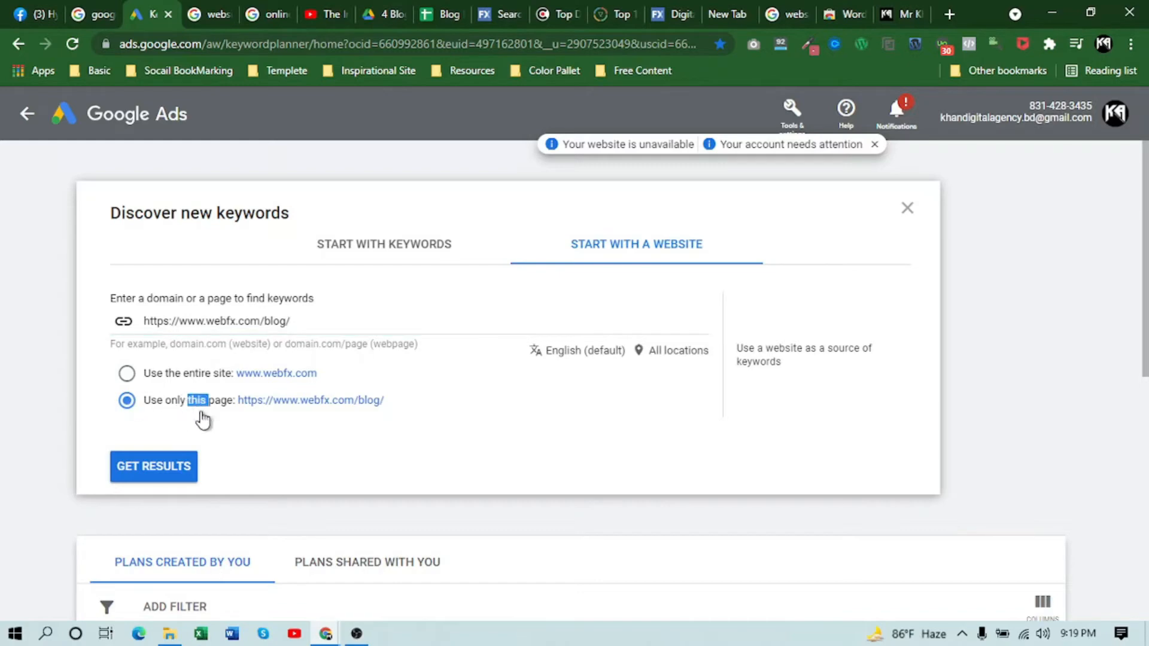
left_click(148, 475)
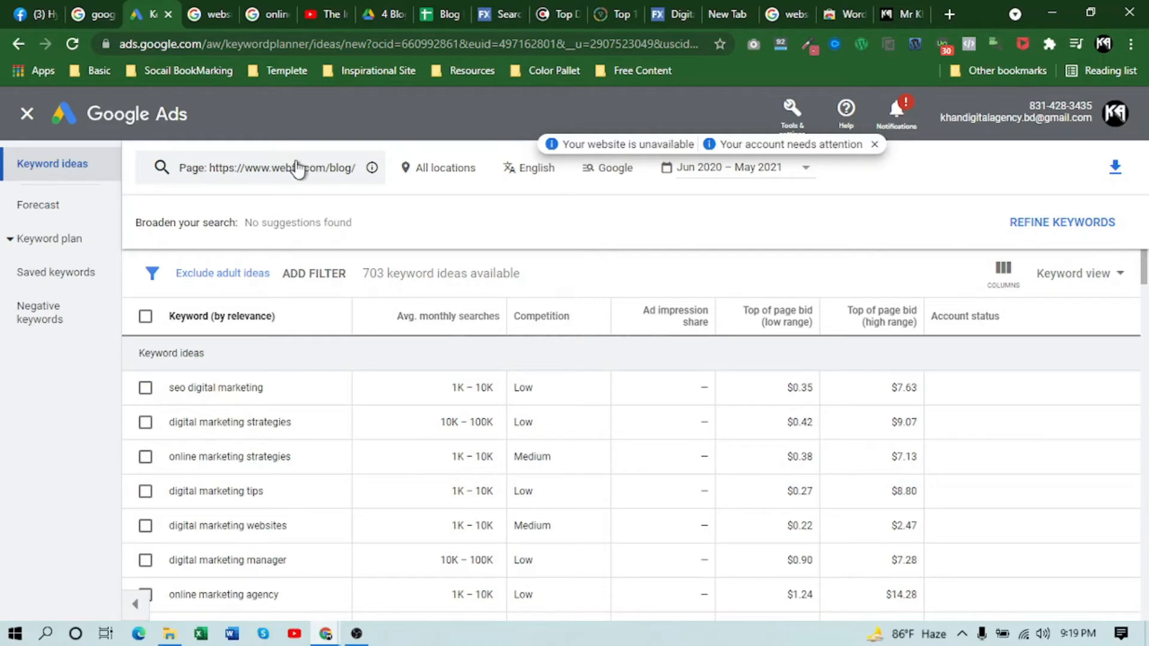
- View the location targeting options without changing them and look over the keyword ideas for the WebFX blog
left_click(485, 170)
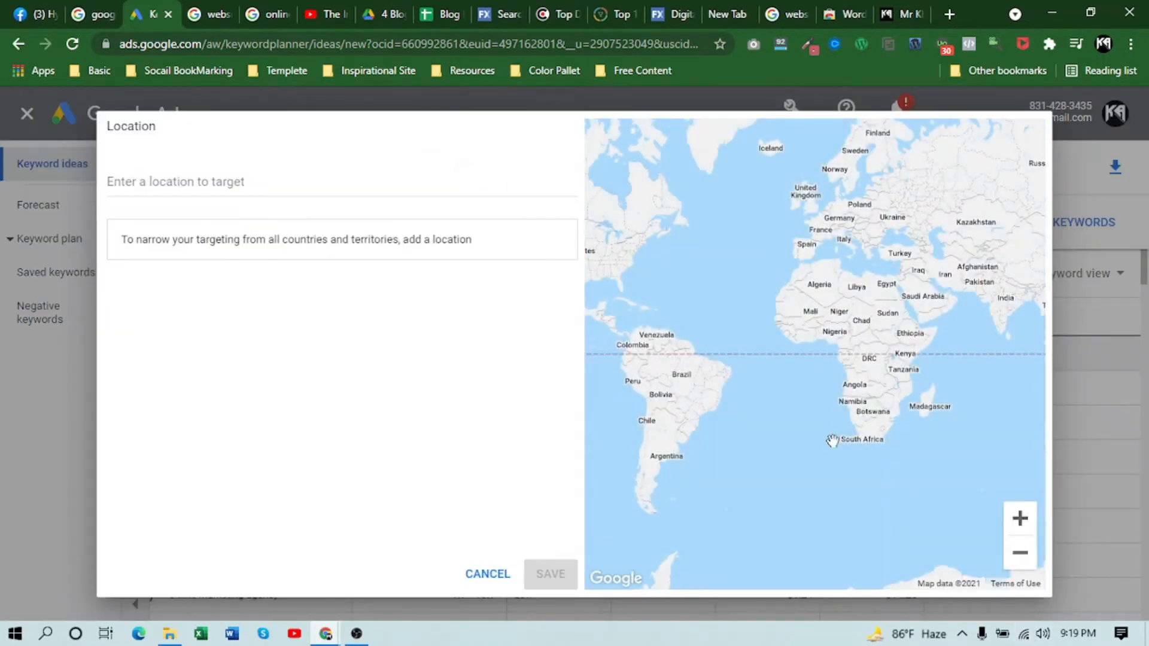
left_click(487, 576)
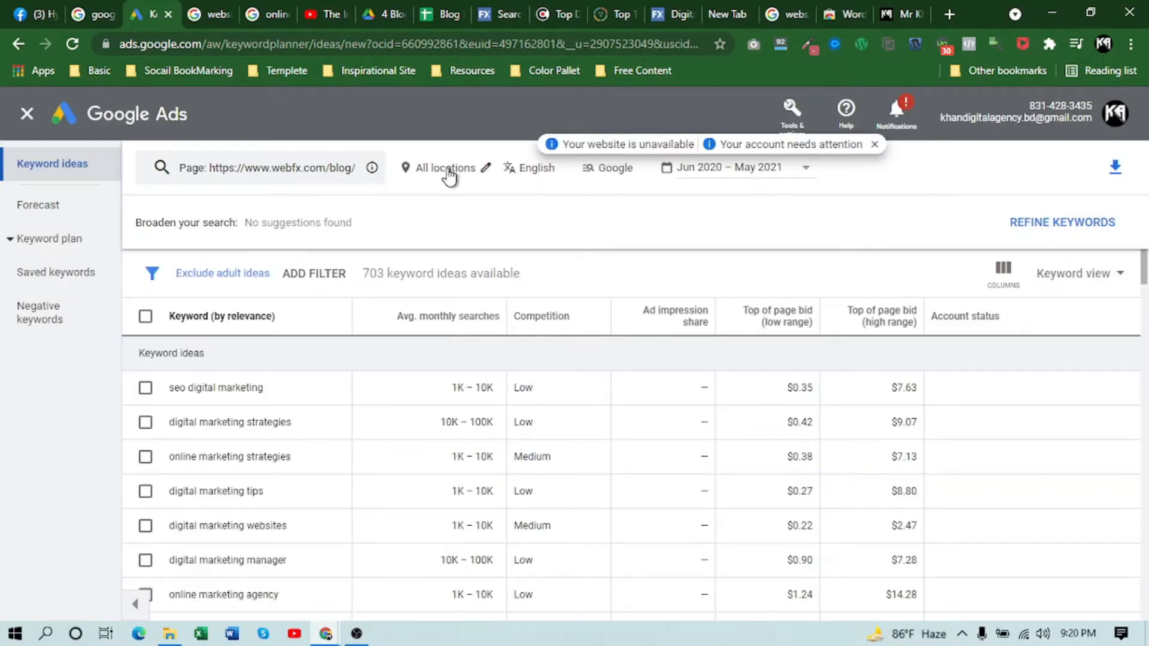
scroll(335, 413, "down", 3)
scroll(336, 419, "up", 3)
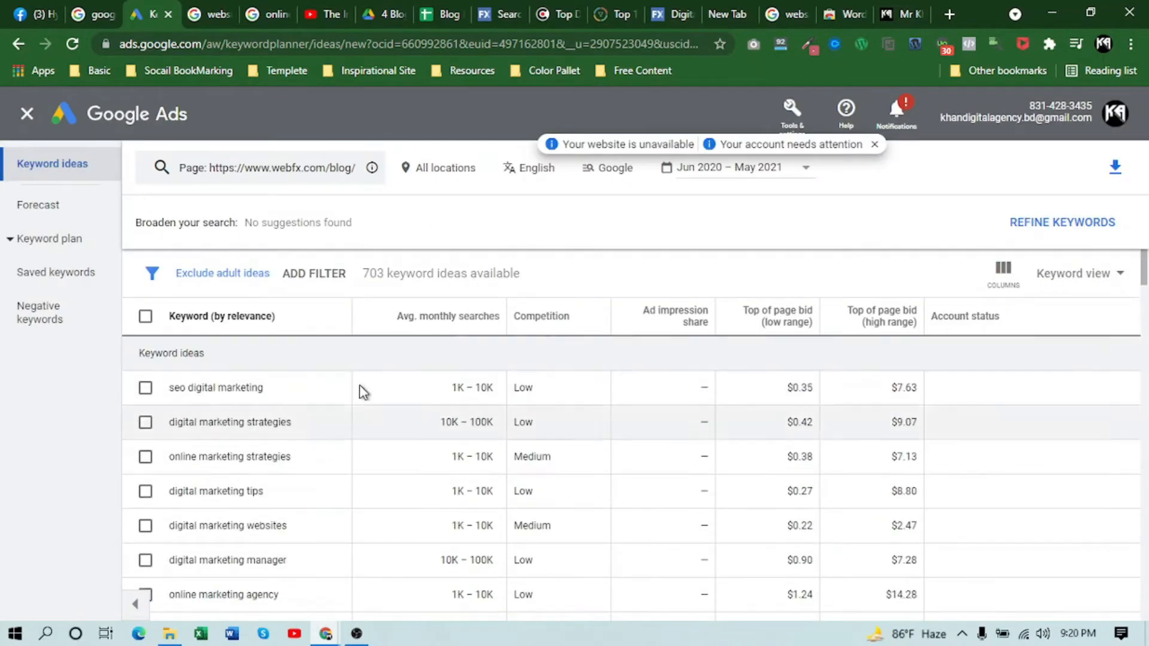
scroll(508, 365, "down", 2)
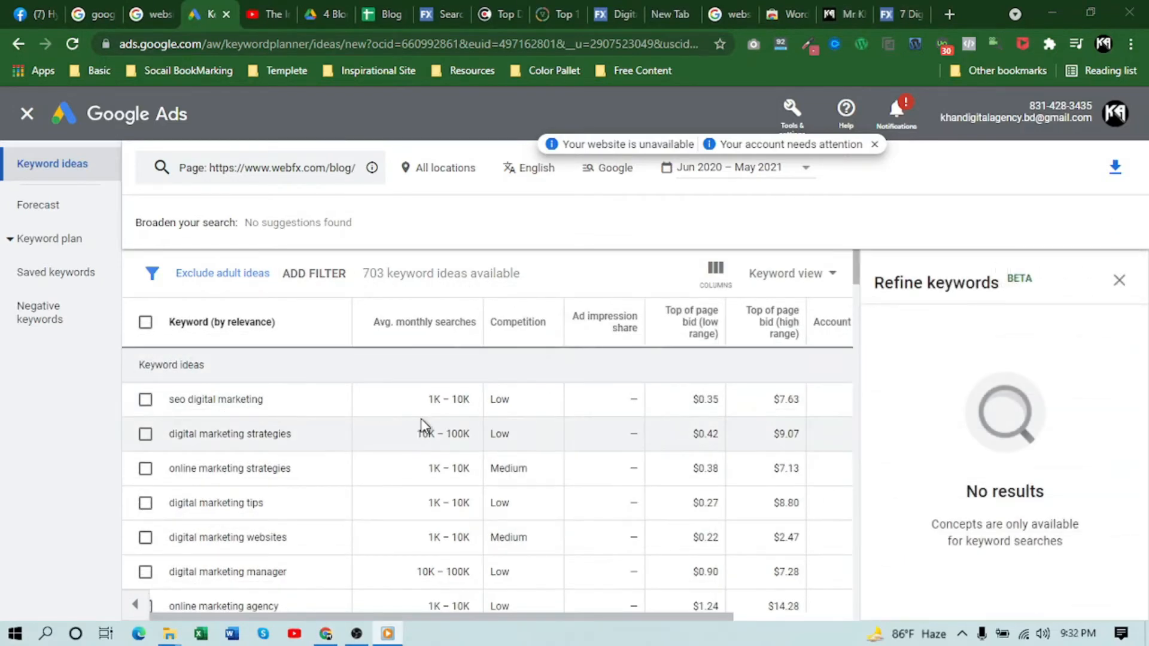
left_click(373, 271)
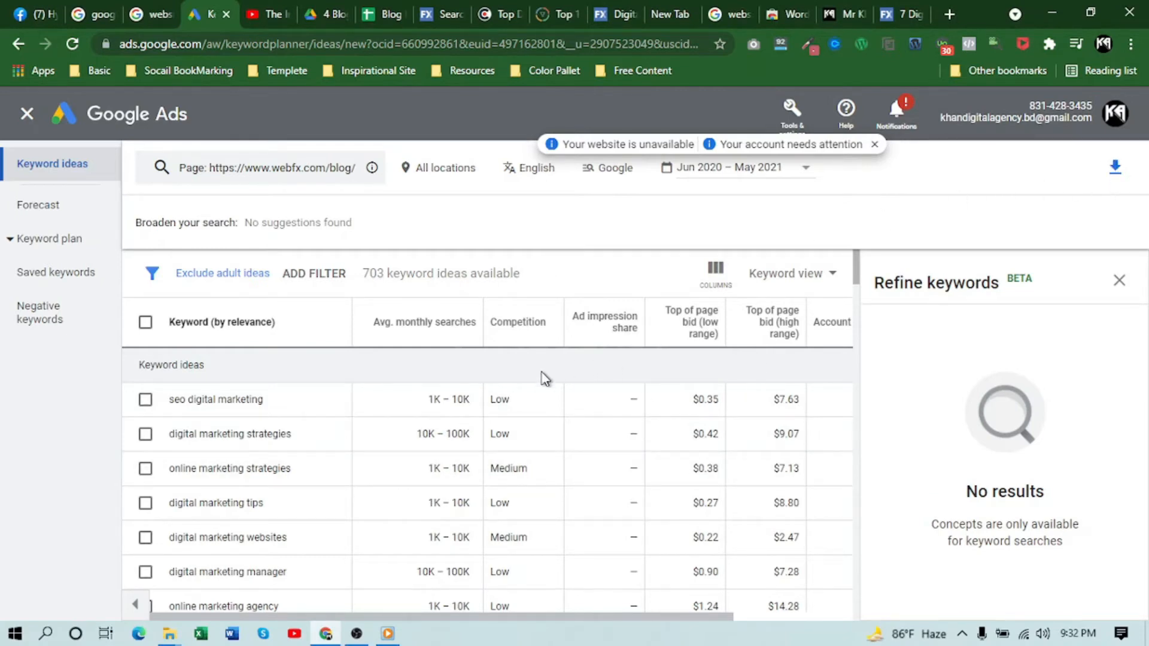
scroll(544, 378, "down", 2)
scroll(419, 431, "up", 2)
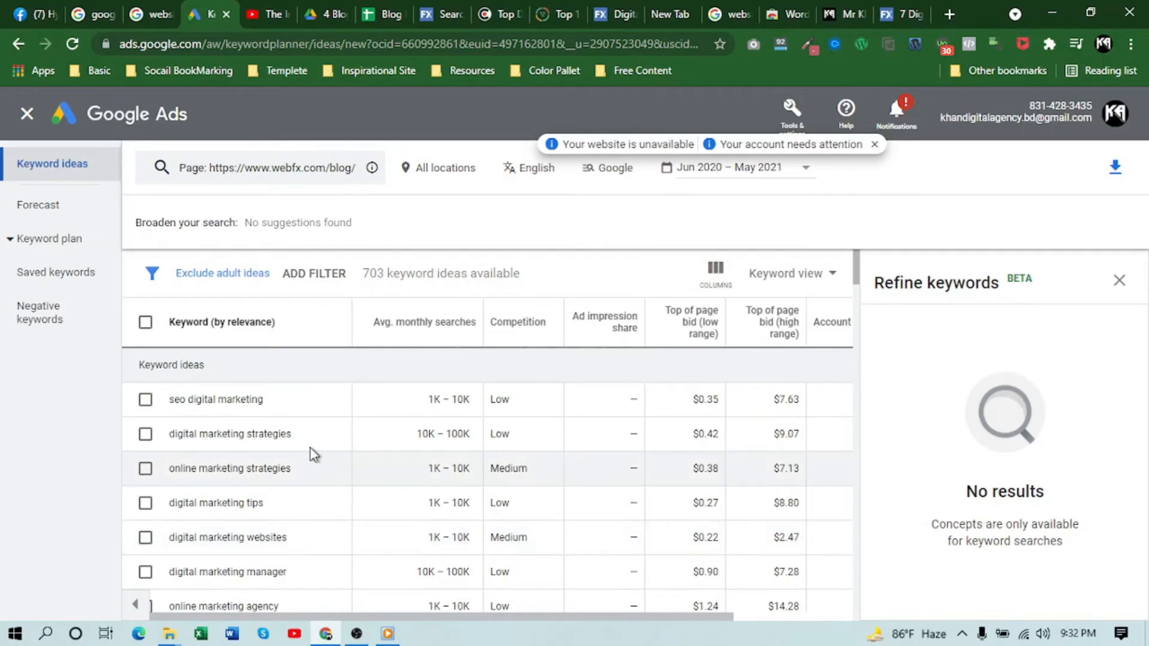
- Compare the average monthly searches of "digital marketing strategies" with those of other keyword ideas in the list
left_click_drag(292, 434, 168, 434)
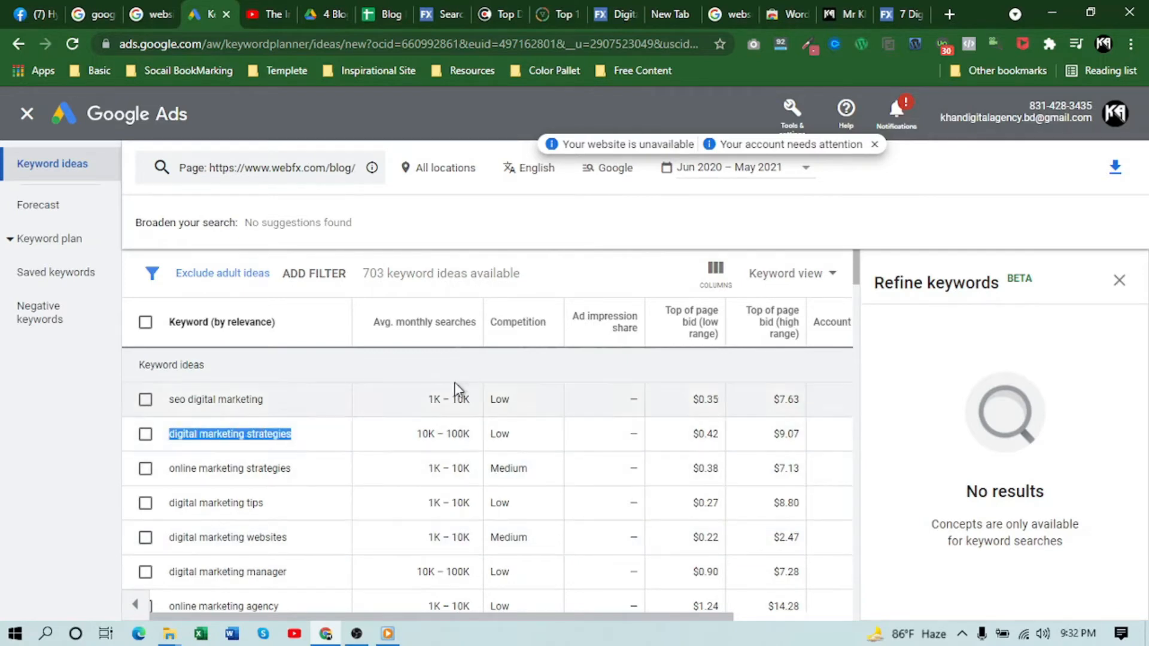
left_click(275, 430)
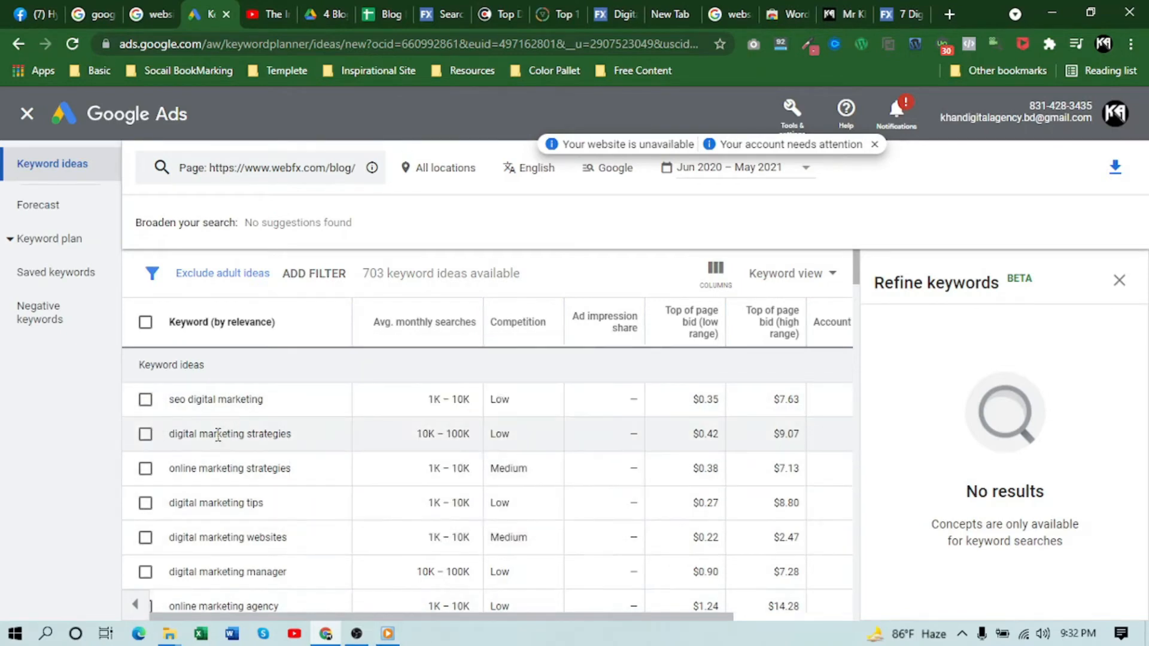
scroll(316, 444, "down", 2)
scroll(315, 448, "up", 2)
triple_click(462, 430)
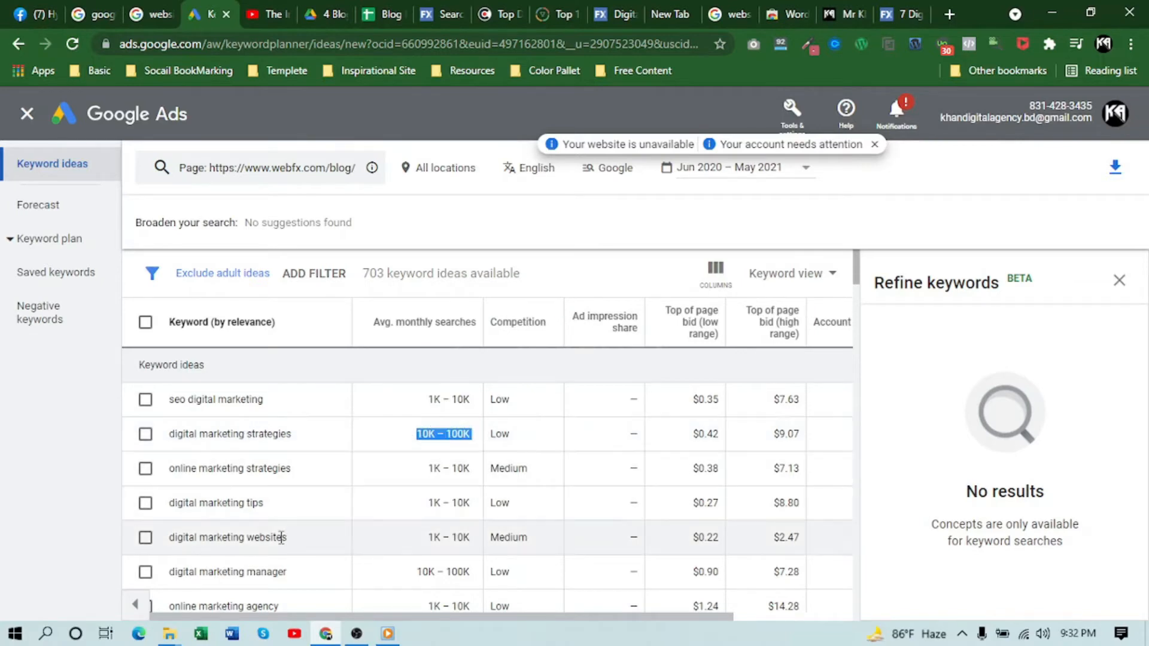
scroll(403, 515, "down", 2)
triple_click(457, 486)
scroll(379, 551, "down", 7)
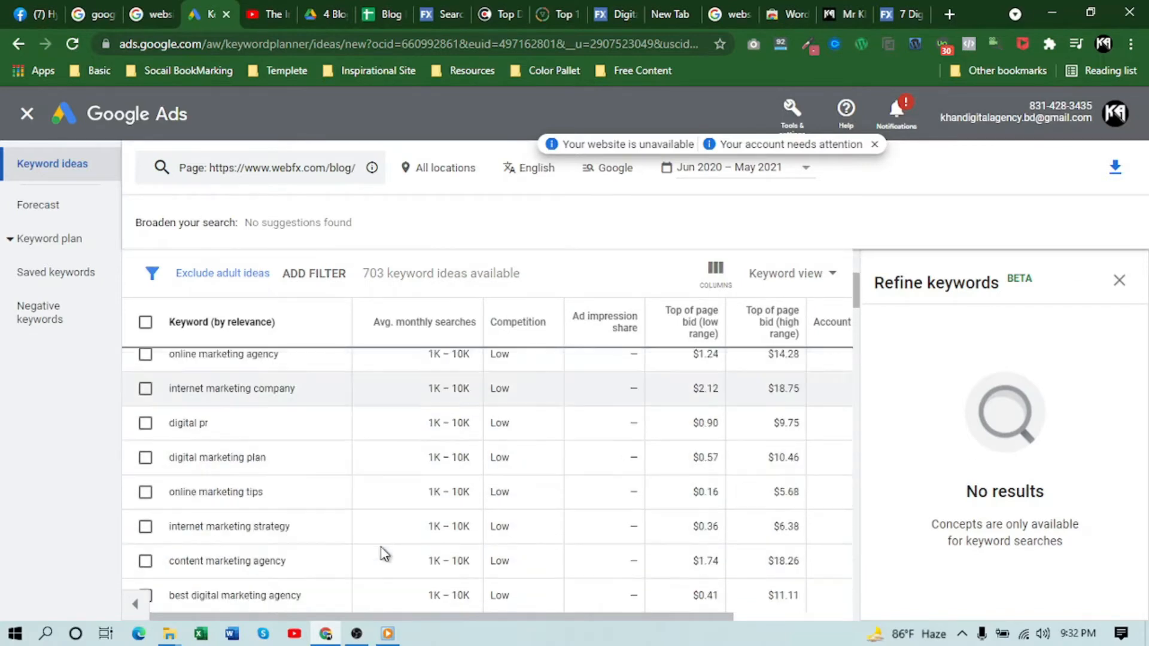
scroll(443, 476, "up", 2)
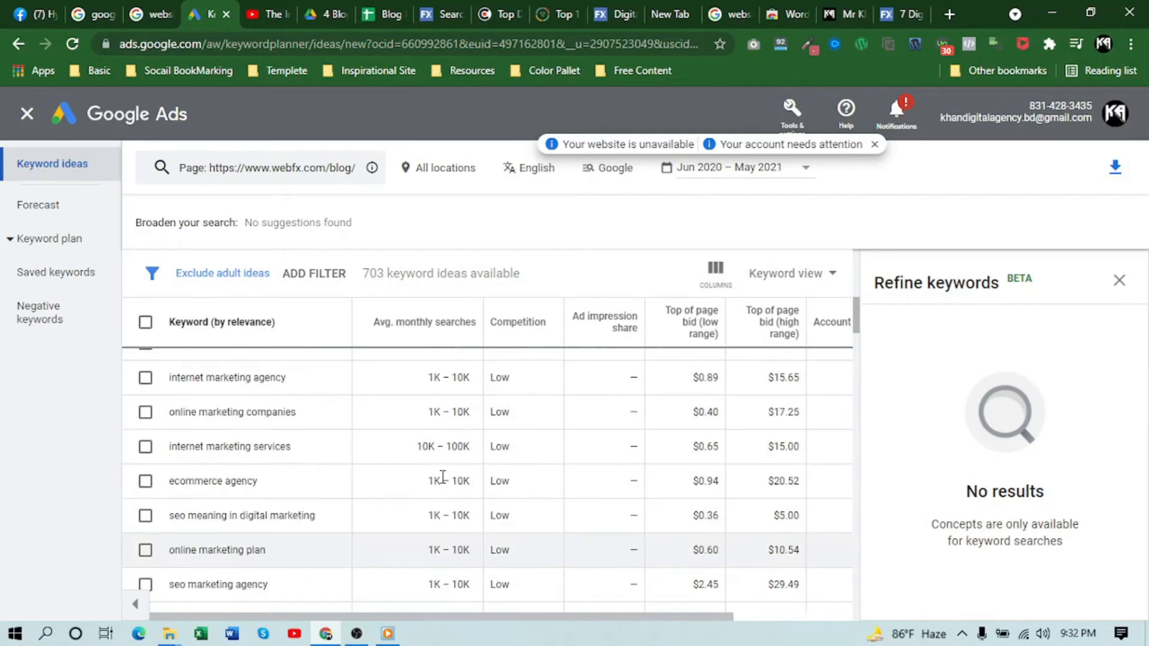
triple_click(450, 447)
scroll(446, 536, "up", 8)
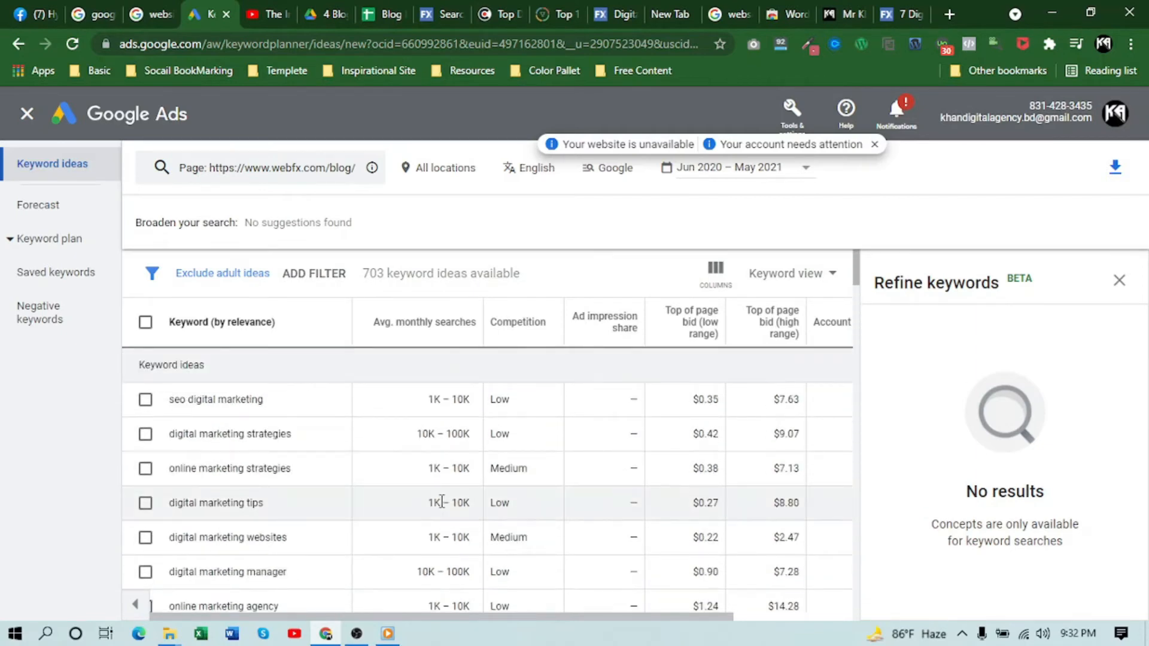
- Copy the keyword "digital marketing strategies" and search Google for it in a new tab
triple_click(276, 432)
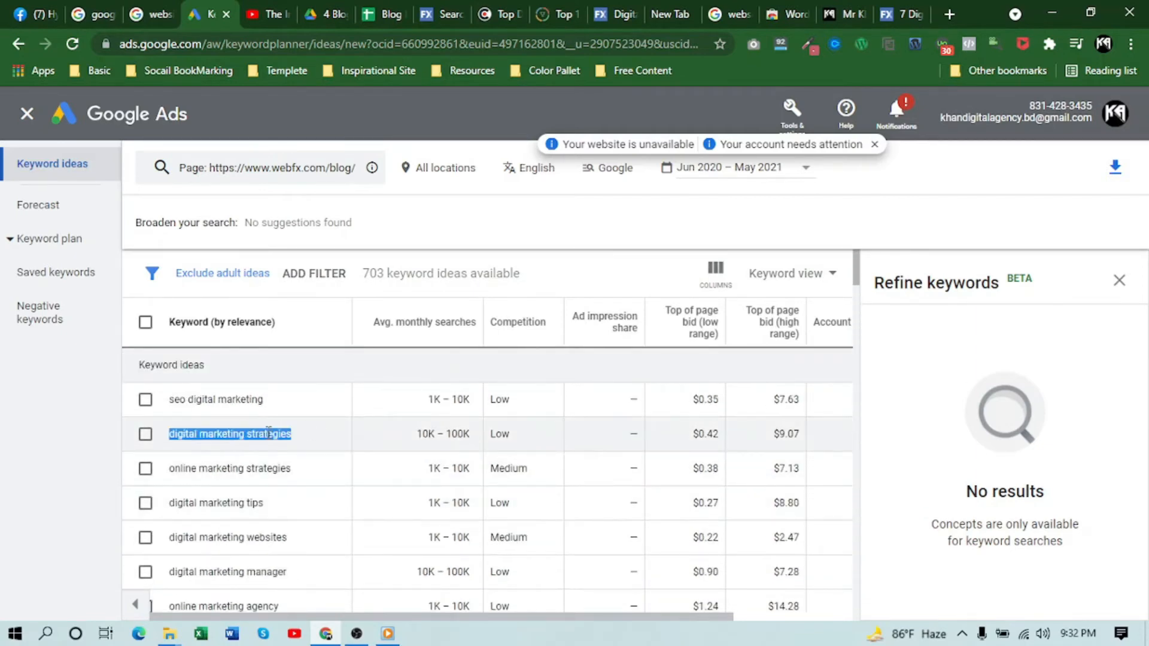
right_click(296, 435)
left_click(311, 446)
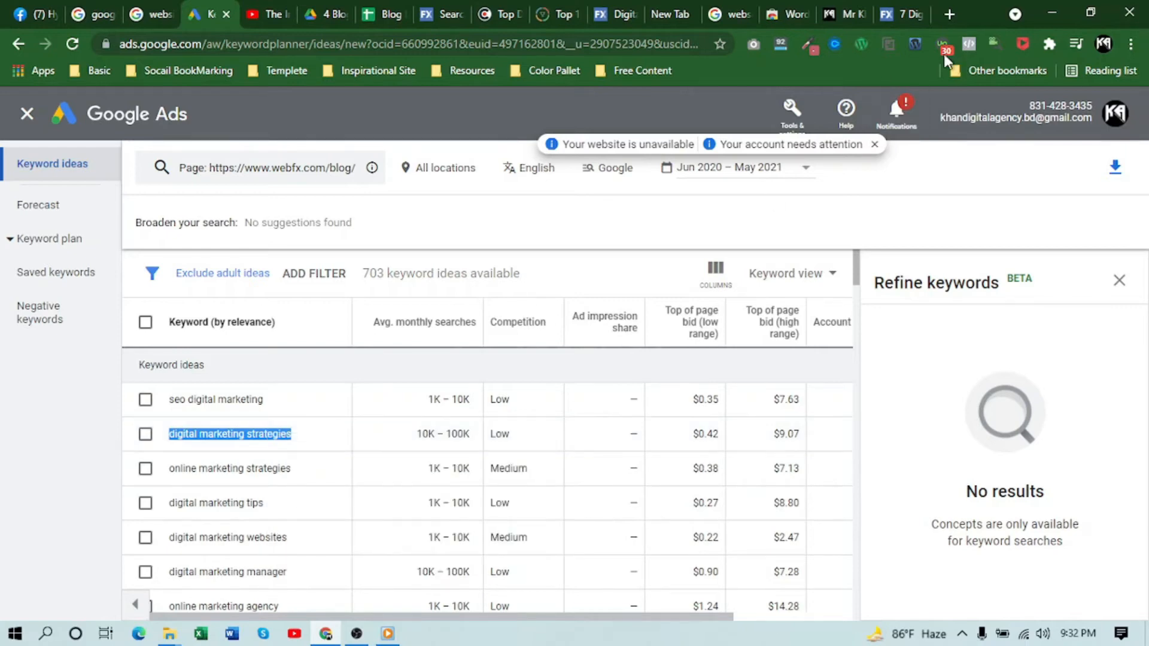
left_click(947, 21)
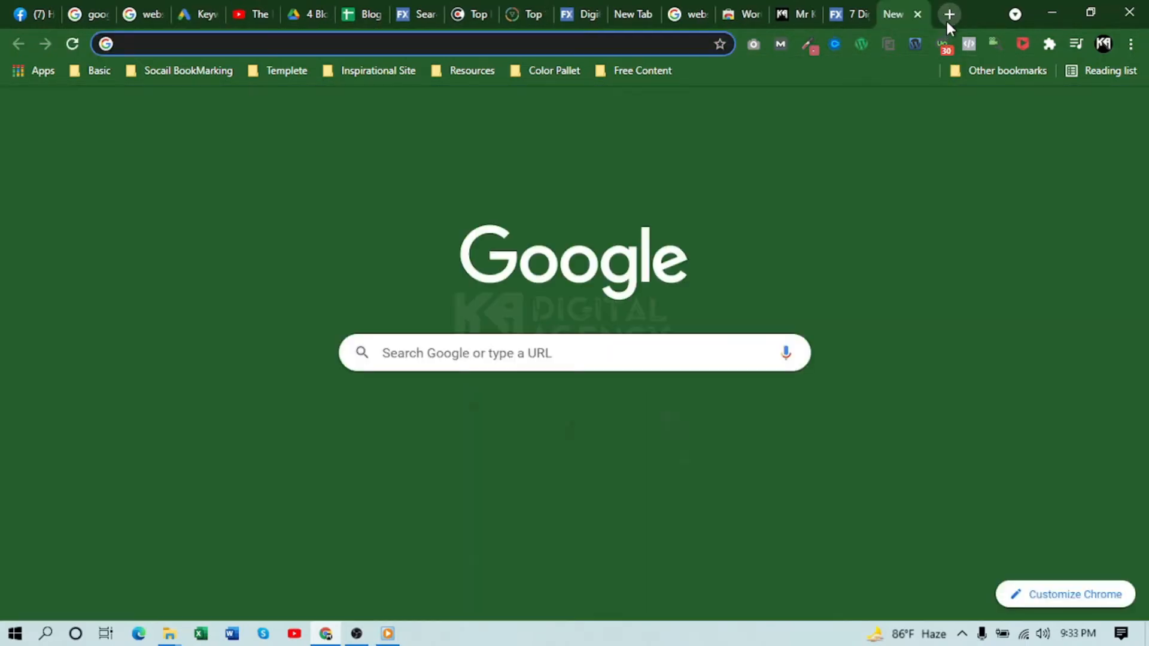
key("ctrl+v")
key("Return")
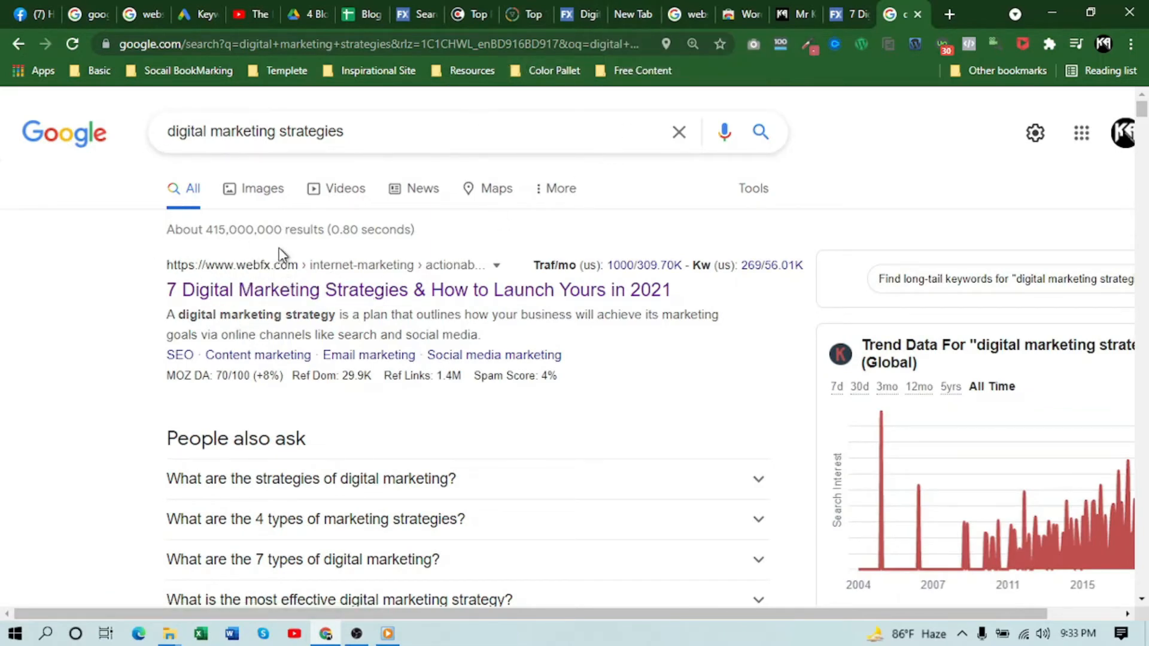
- Open the WebFX result "7 Digital Marketing Strategies & How to Launch Yours in 2021"
triple_click(385, 123)
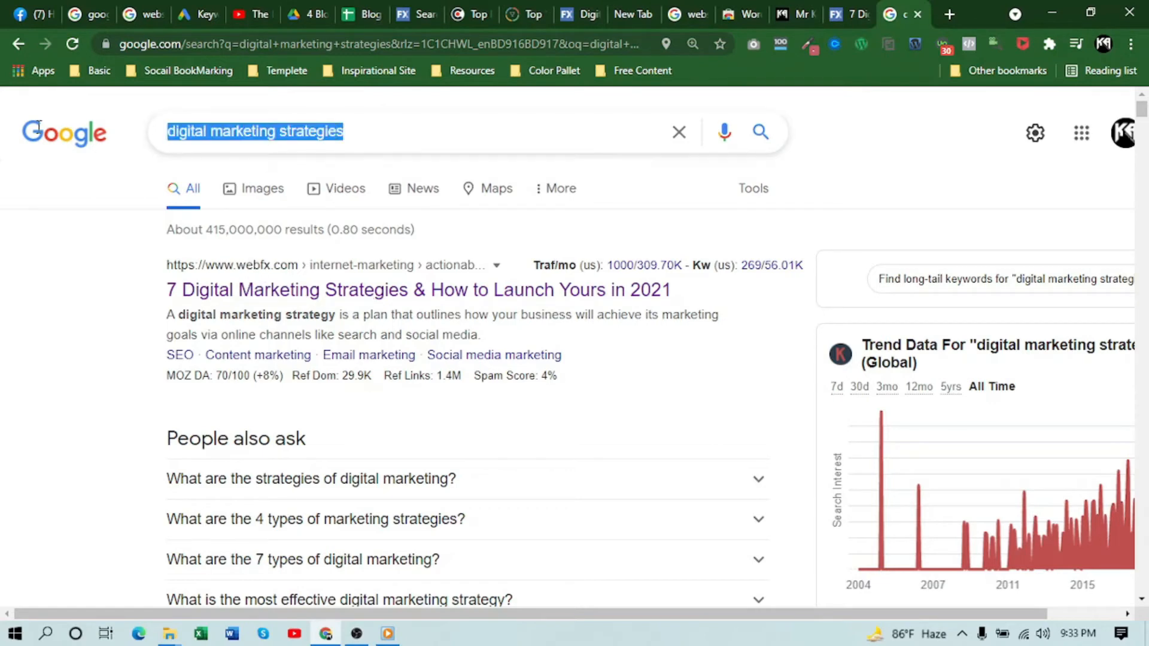
left_click(77, 289)
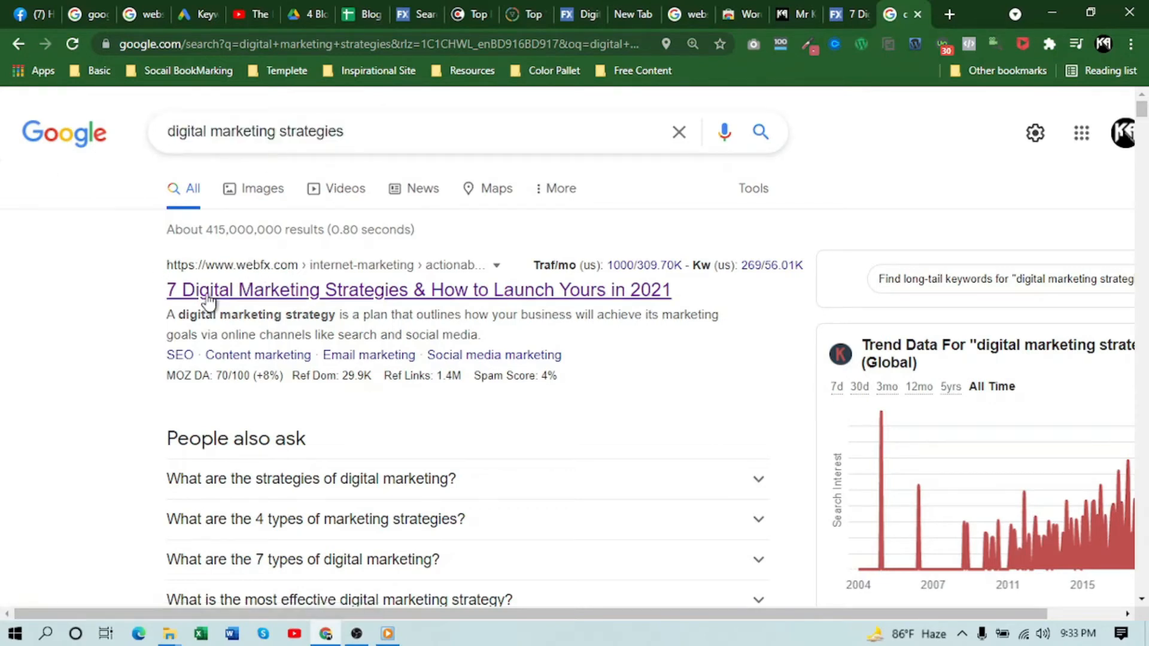
left_click(278, 291)
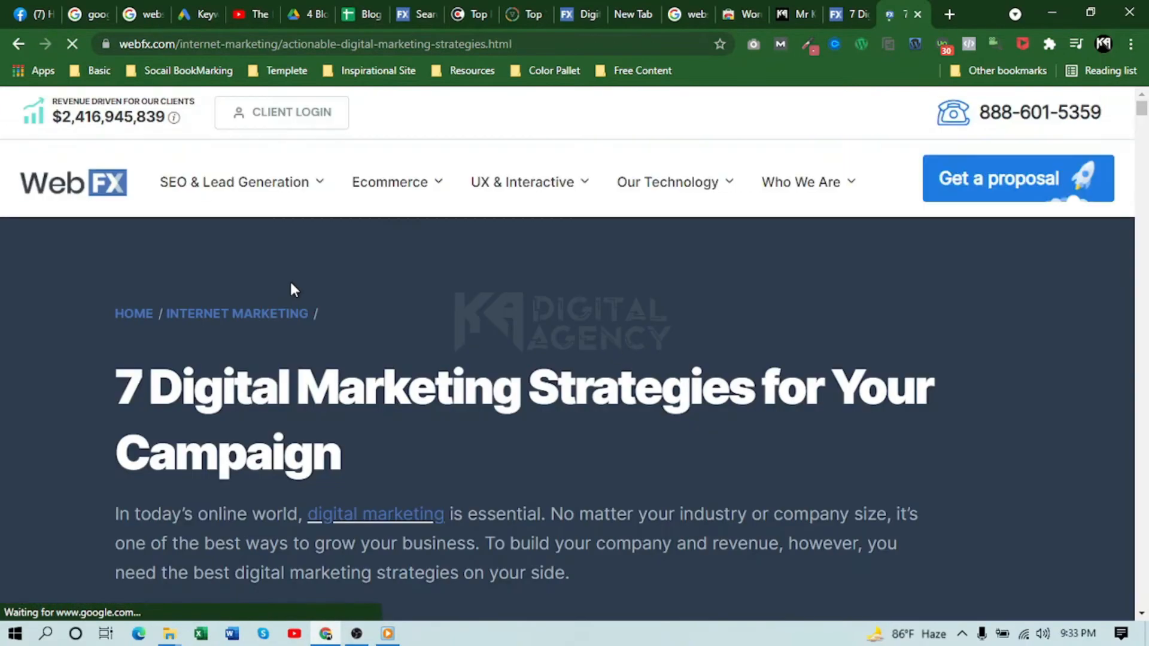
- Switch to the Blog Post Ideas spreadsheet and clear "digital marketing strategies" from cell C2 in the Top Keyword column
scroll(622, 359, "down", 6)
scroll(622, 361, "up", 6)
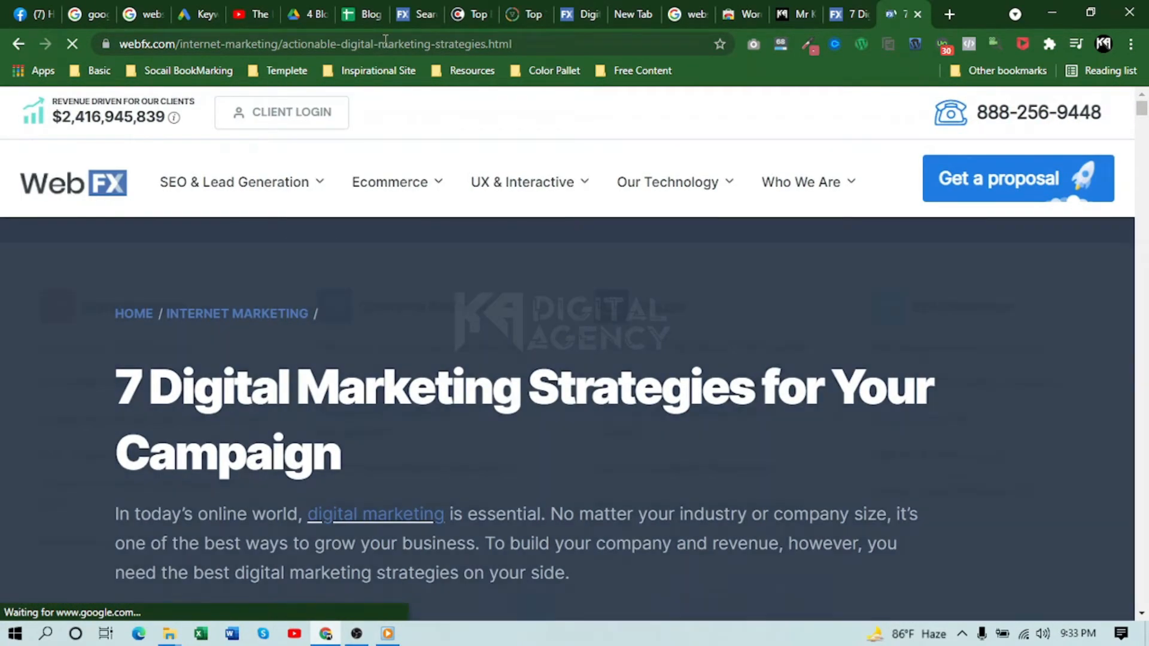
left_click(369, 11)
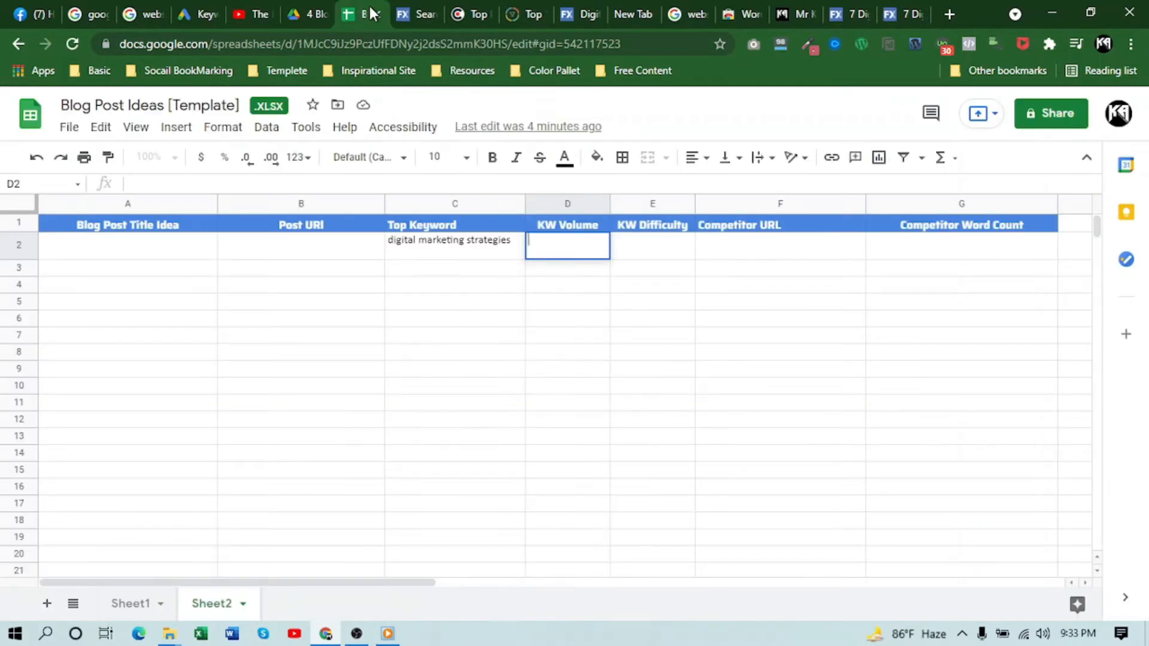
left_click(454, 369)
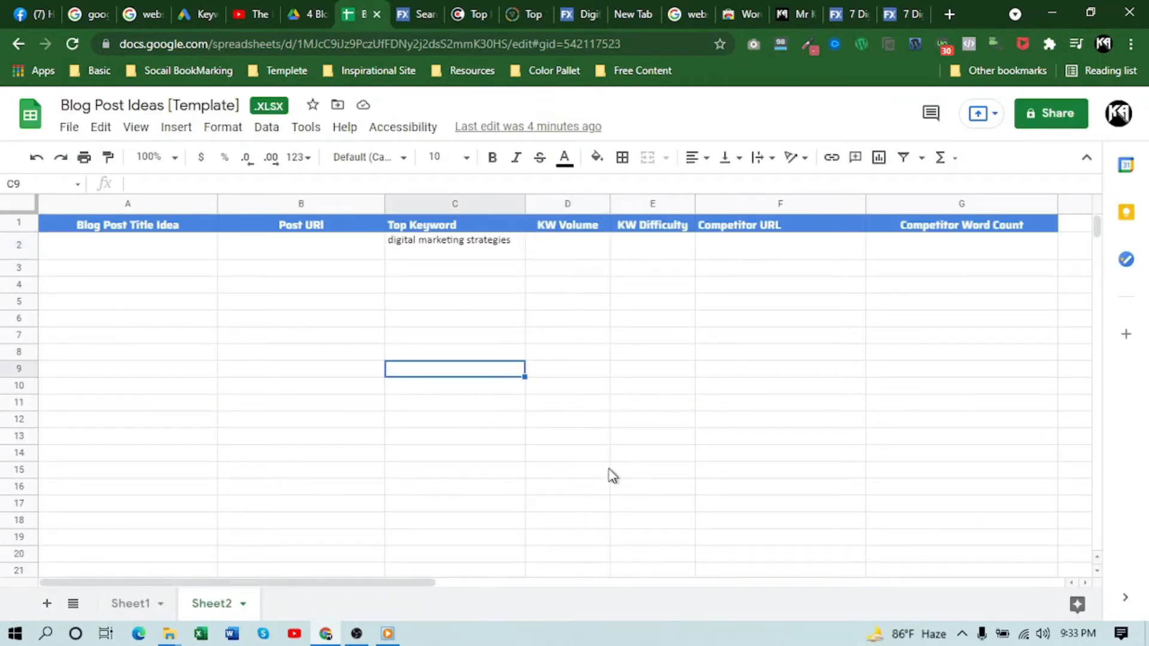
left_click(481, 256)
key("Delete")
left_click(475, 346)
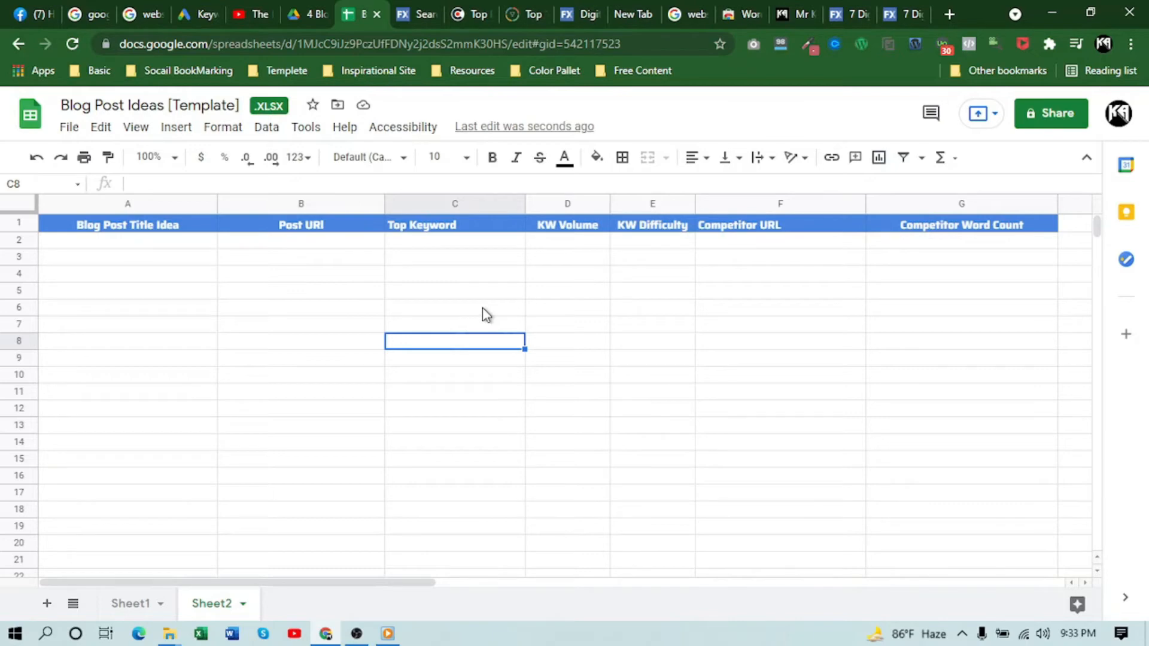
- Delete the Post URL column from Sheet2 of the blog post ideas template
left_click(235, 412)
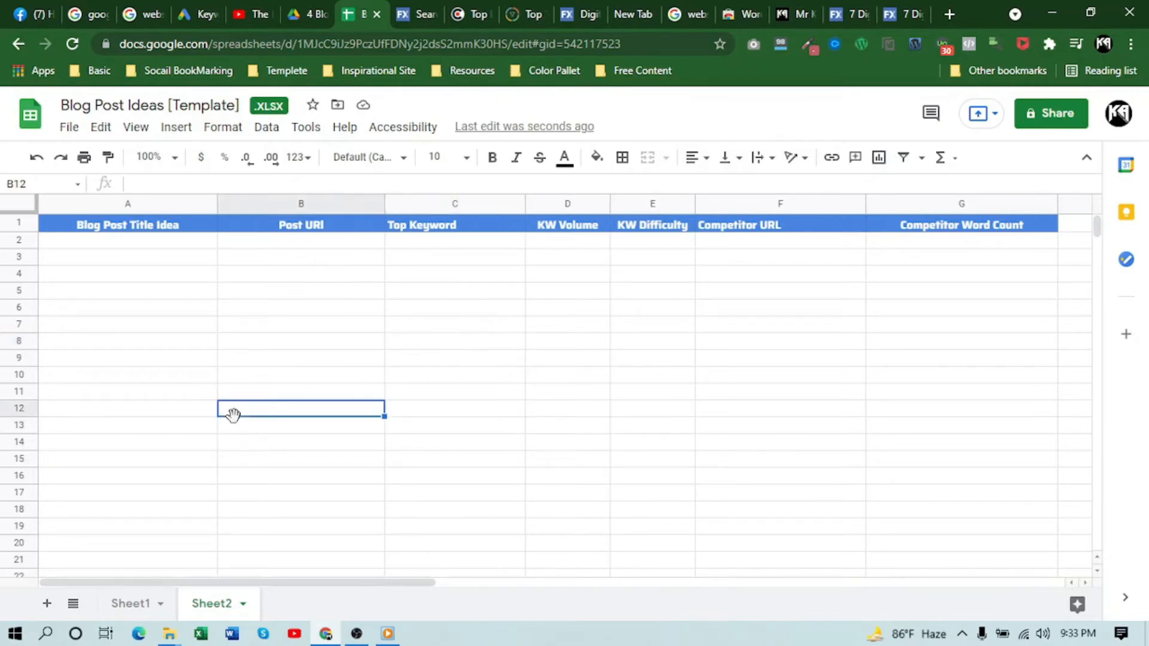
left_click(110, 226)
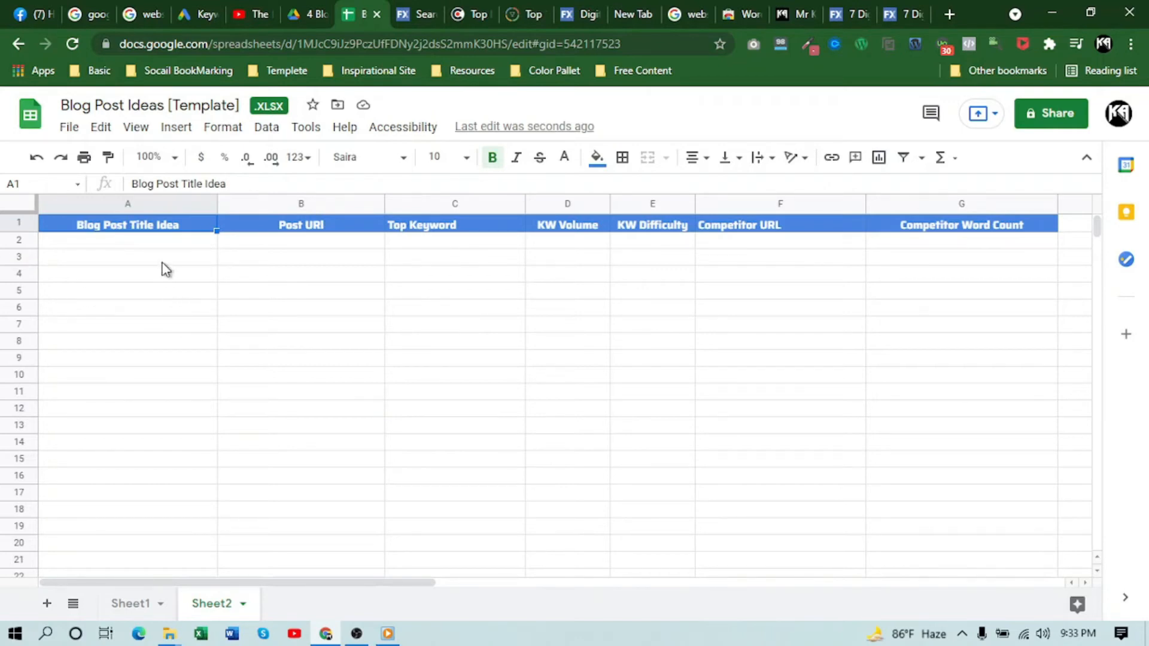
left_click(301, 242)
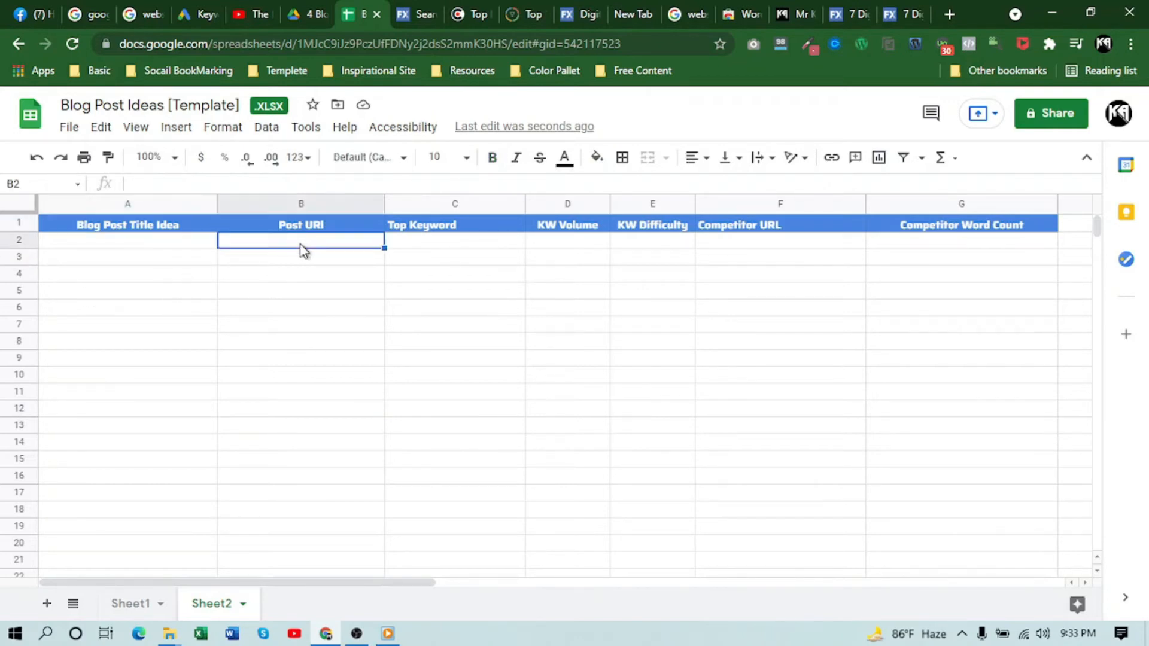
right_click(306, 208)
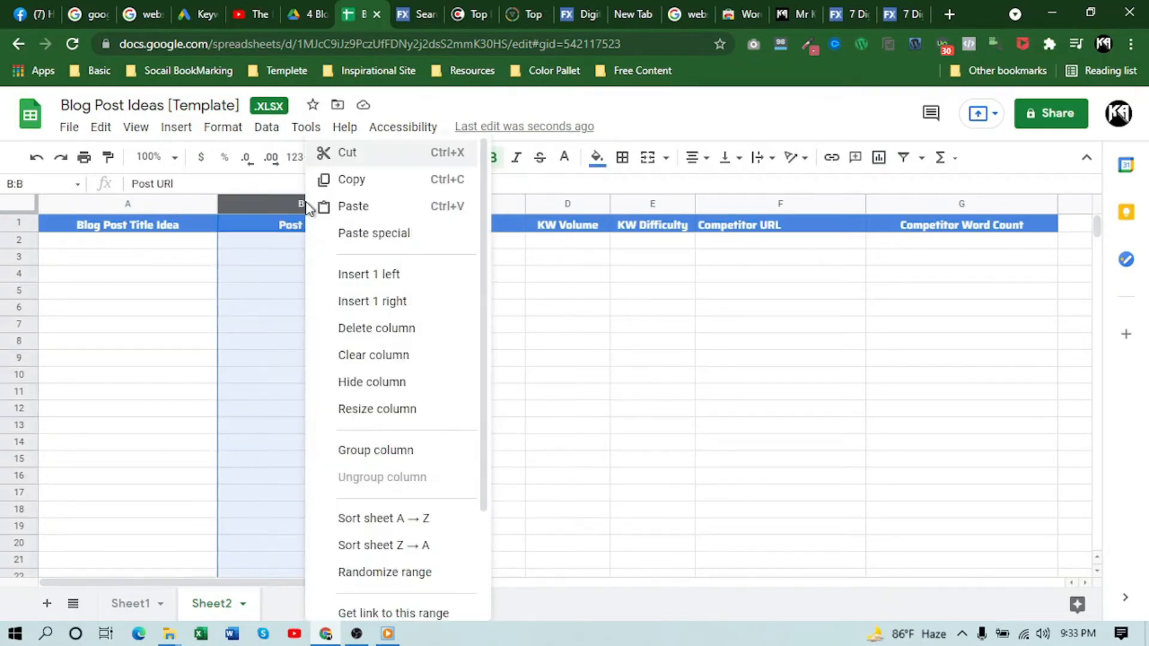
left_click(379, 329)
- Review the template's keyword, volume, difficulty, competitor URL and competitor word count columns
left_click(619, 244)
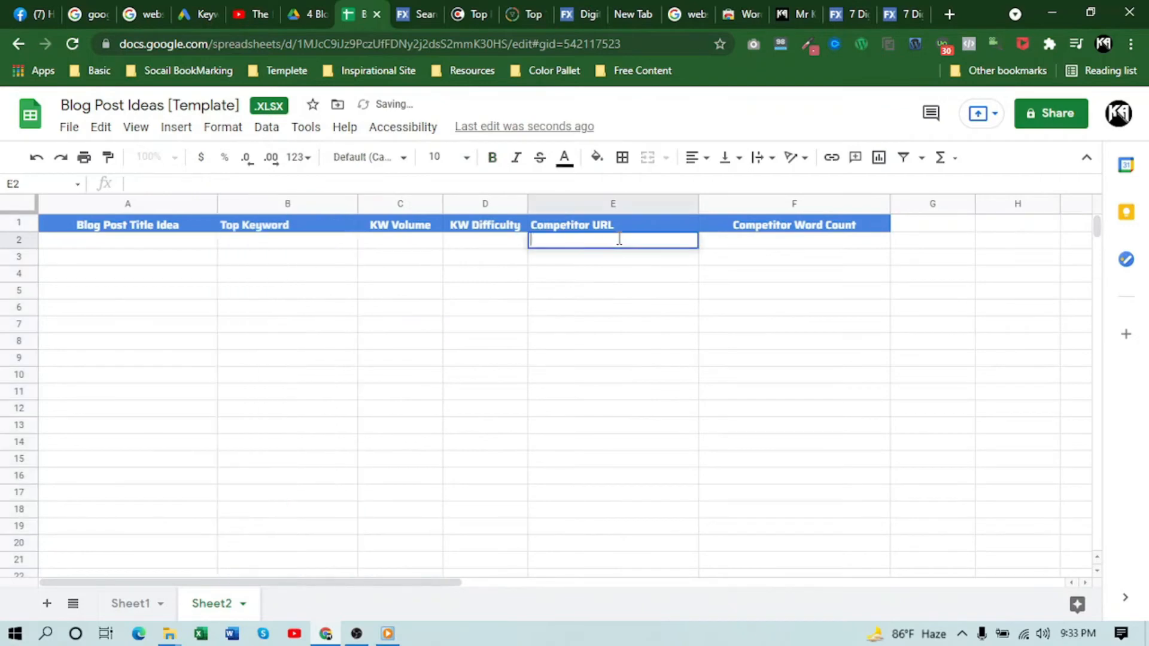
left_click(441, 346)
left_click(272, 241)
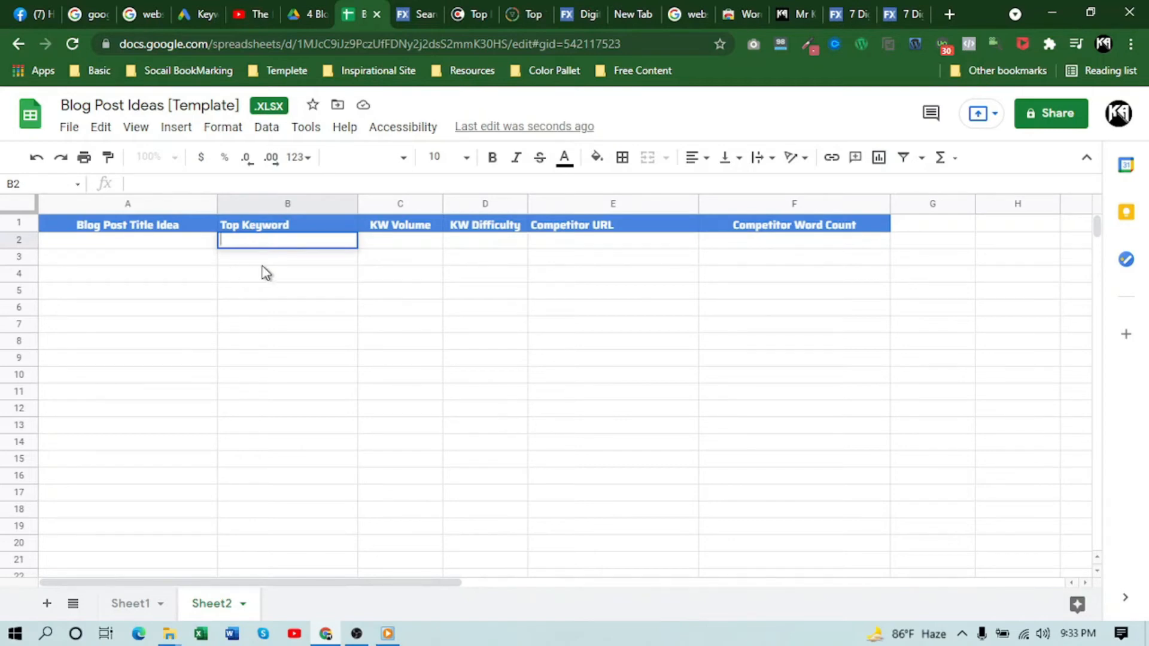
left_click(411, 242)
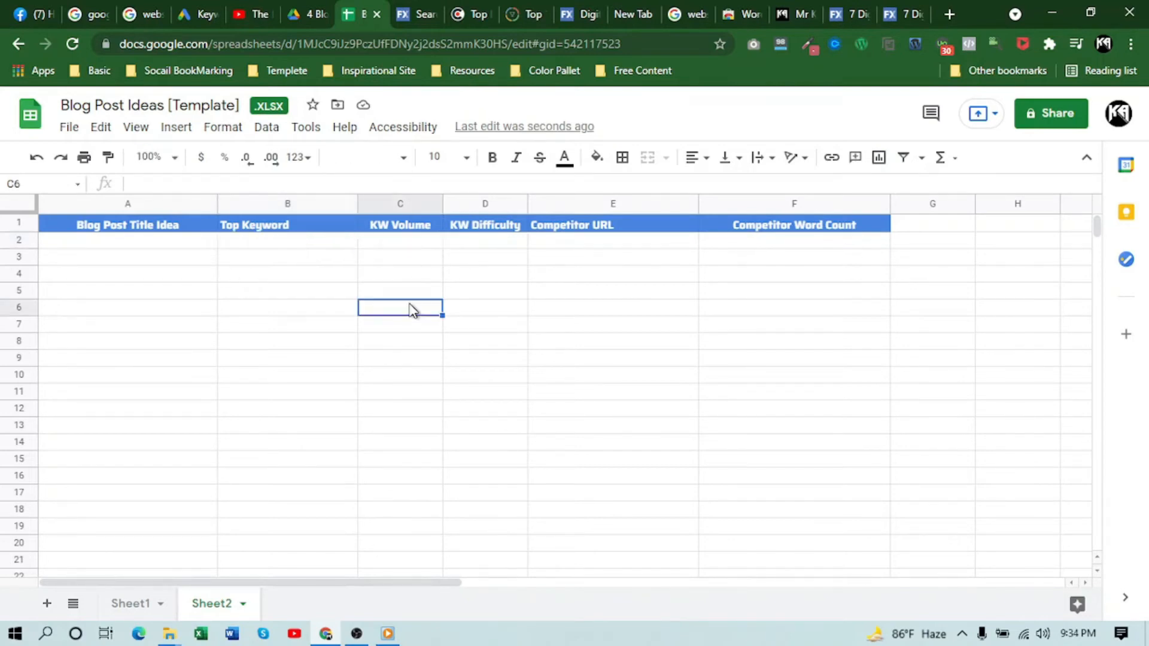
left_click(271, 244)
double_click(393, 242)
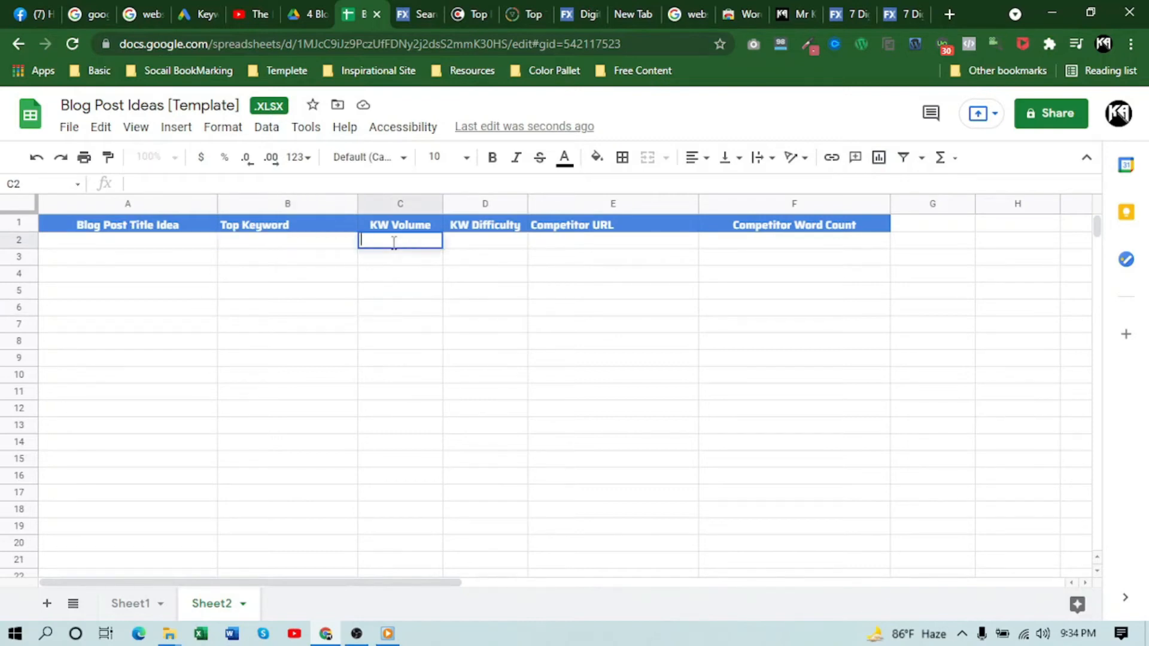
left_click(369, 329)
left_click(394, 246)
left_click(462, 241)
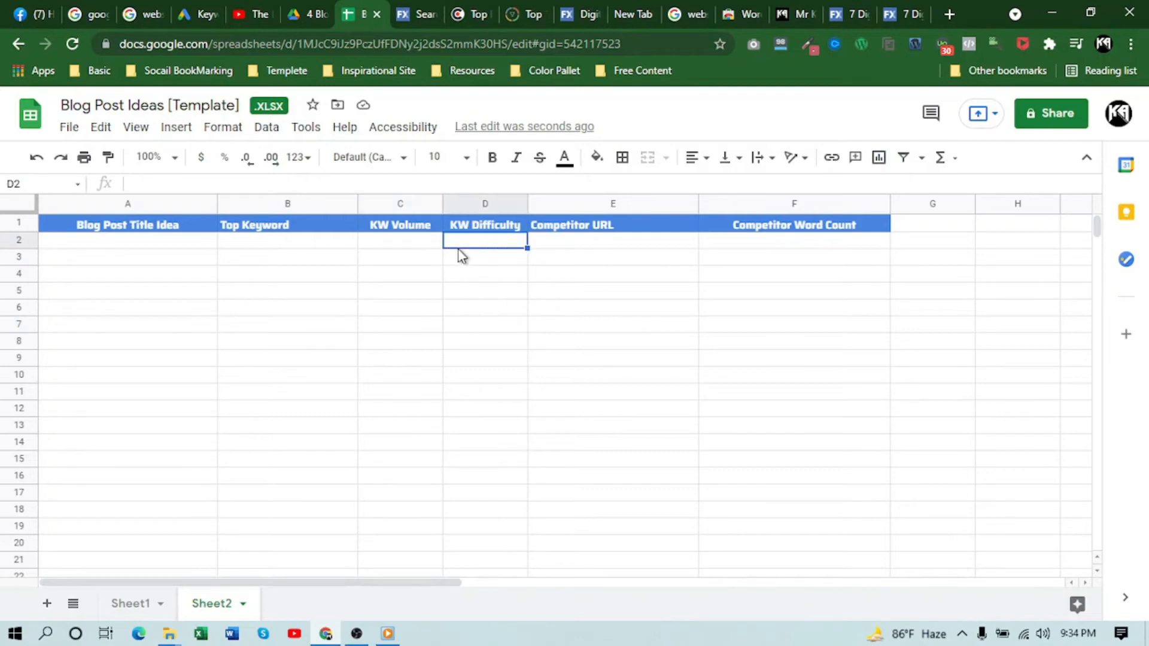
left_click(472, 310)
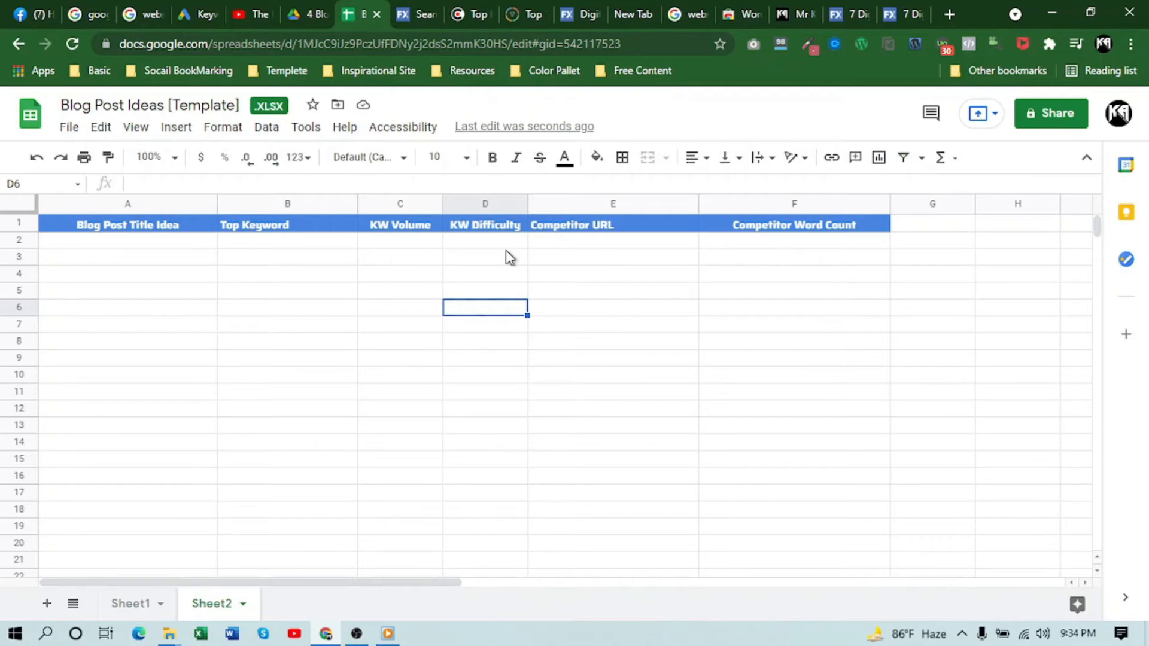
left_click(582, 242)
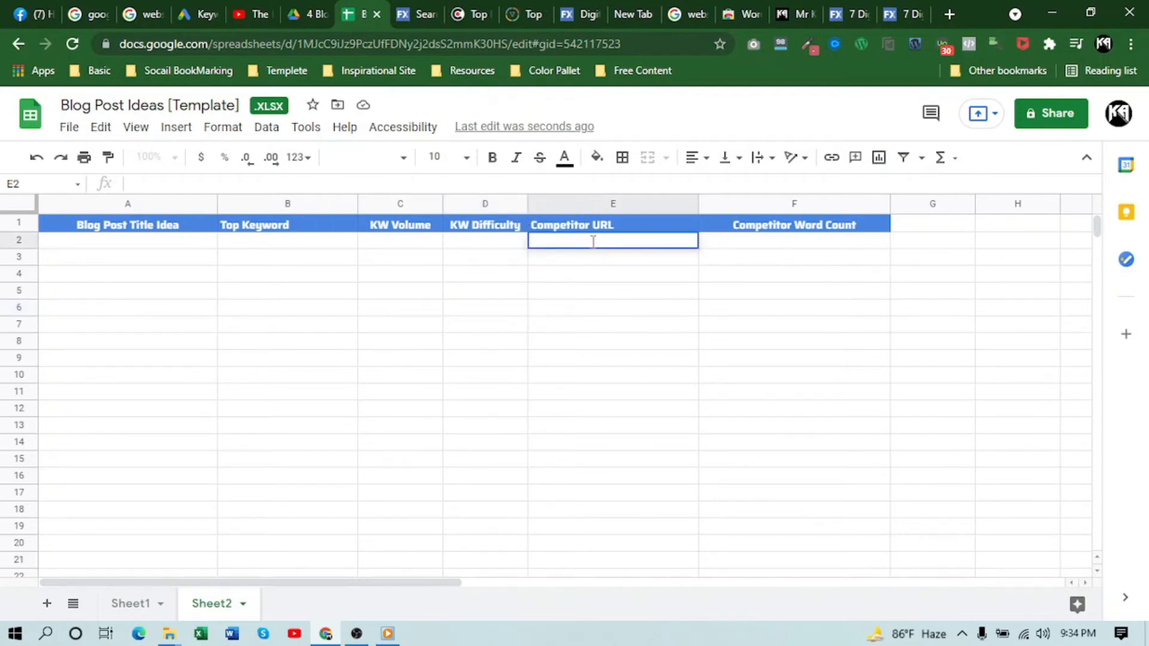
left_click(561, 377)
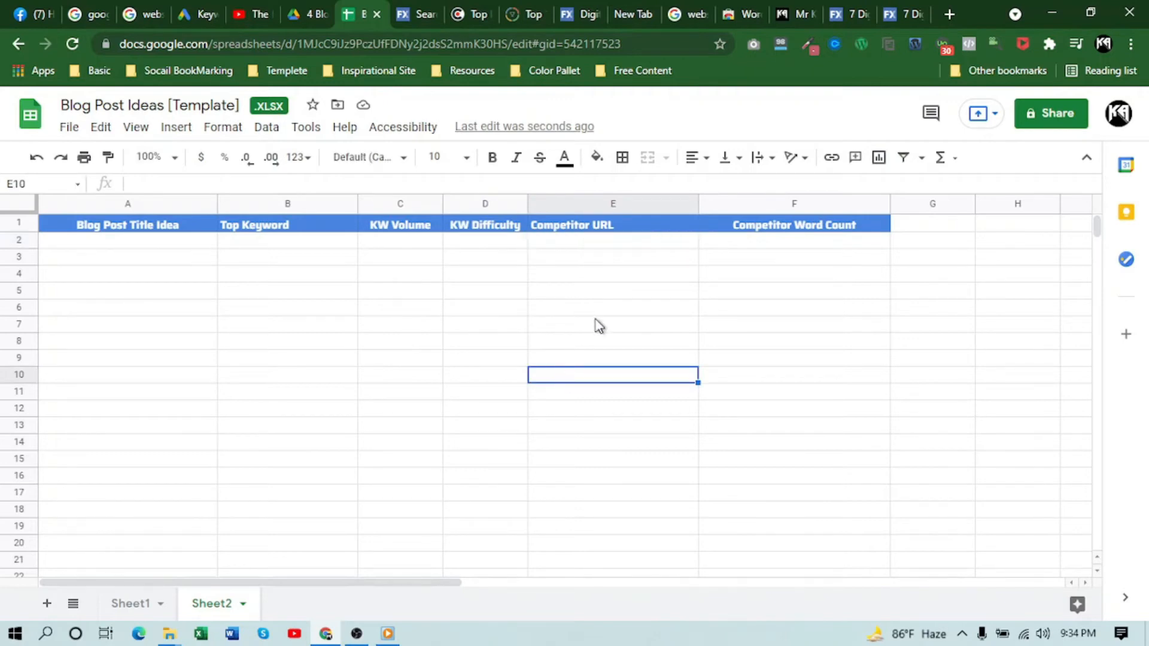
left_click(591, 241)
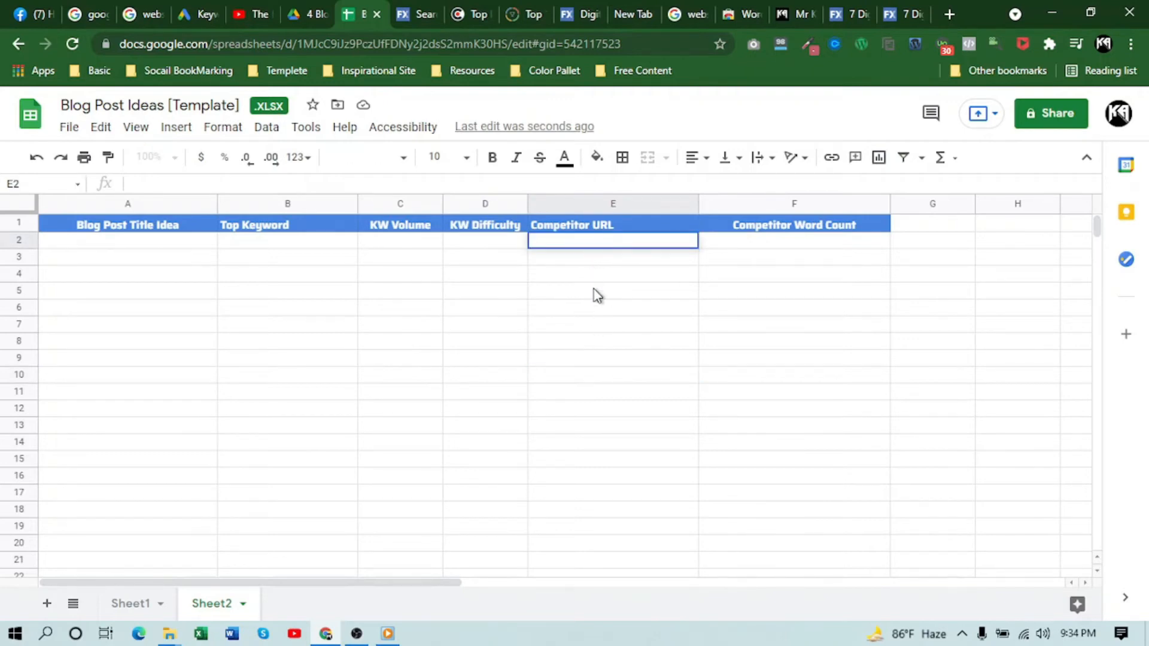
left_click(794, 248)
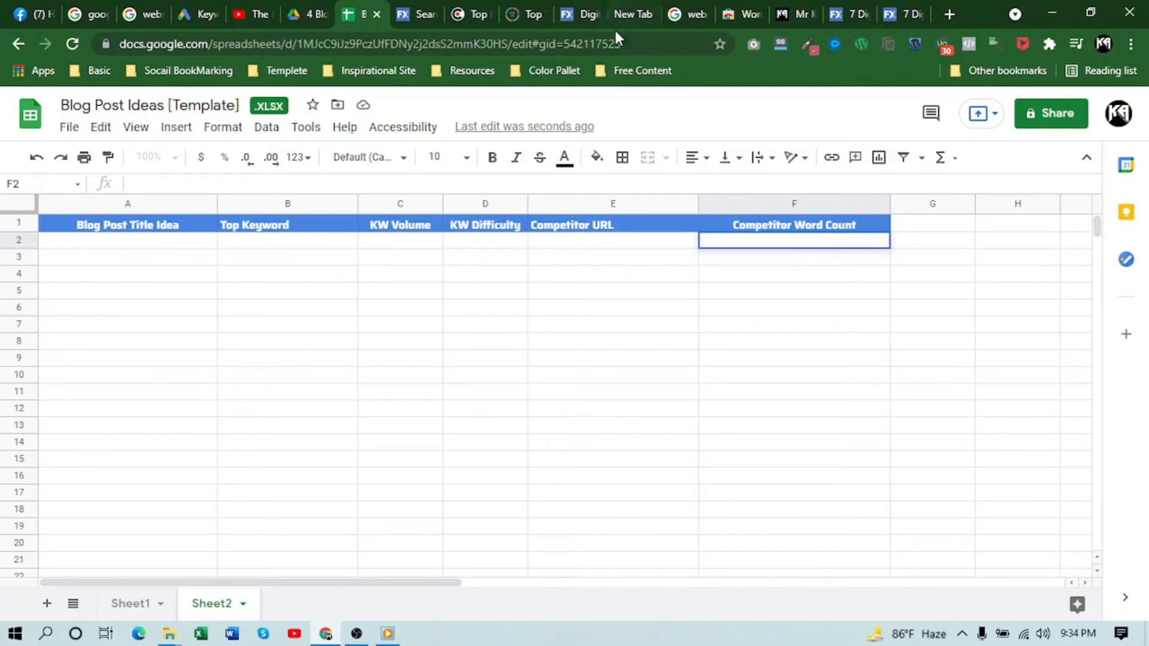
- Return to the WebFX article and copy its heading "7 Digital Marketing Strategies for Your Campaign"
left_click(886, 16)
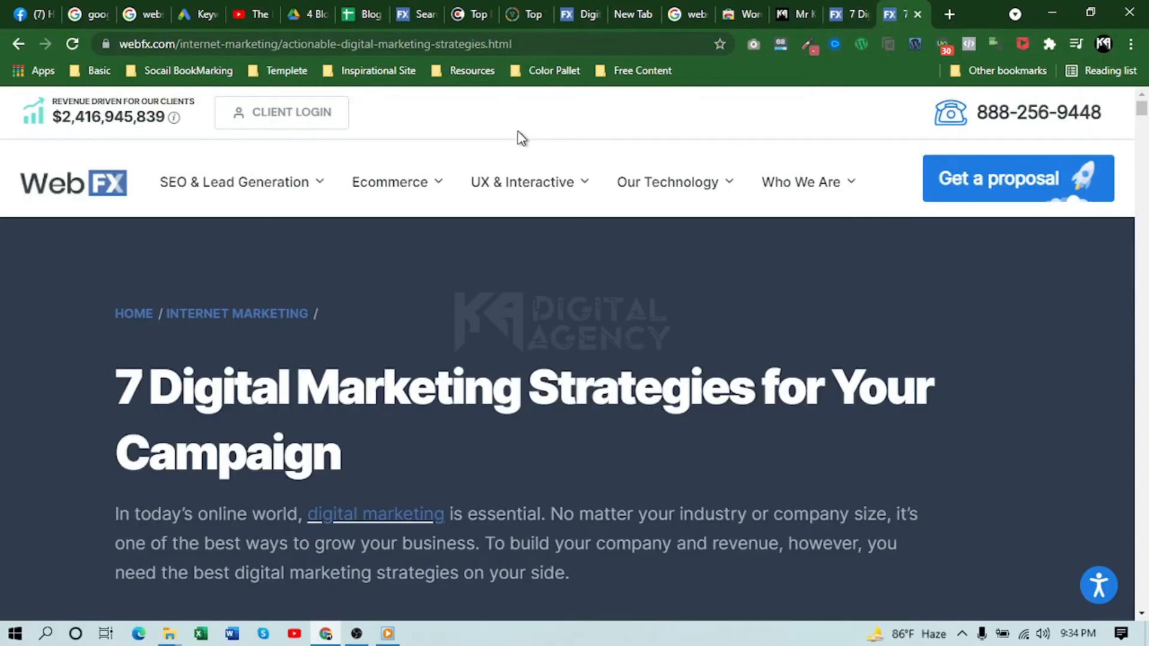
scroll(372, 347, "down", 3)
scroll(372, 347, "up", 3)
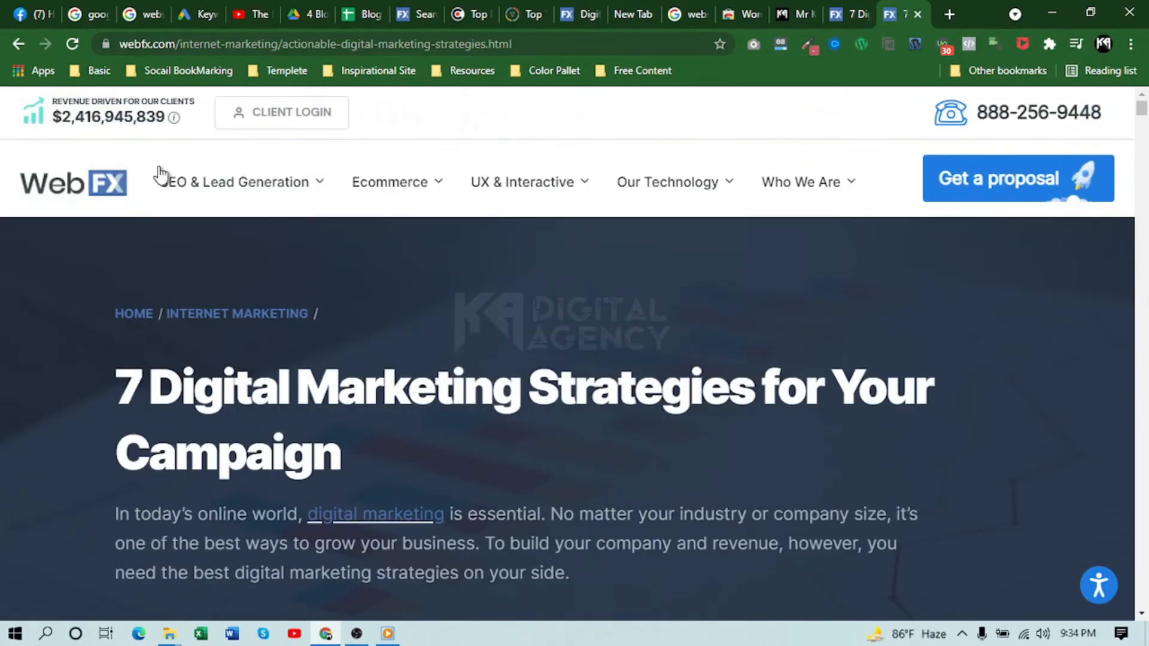
scroll(475, 297, "down", 2)
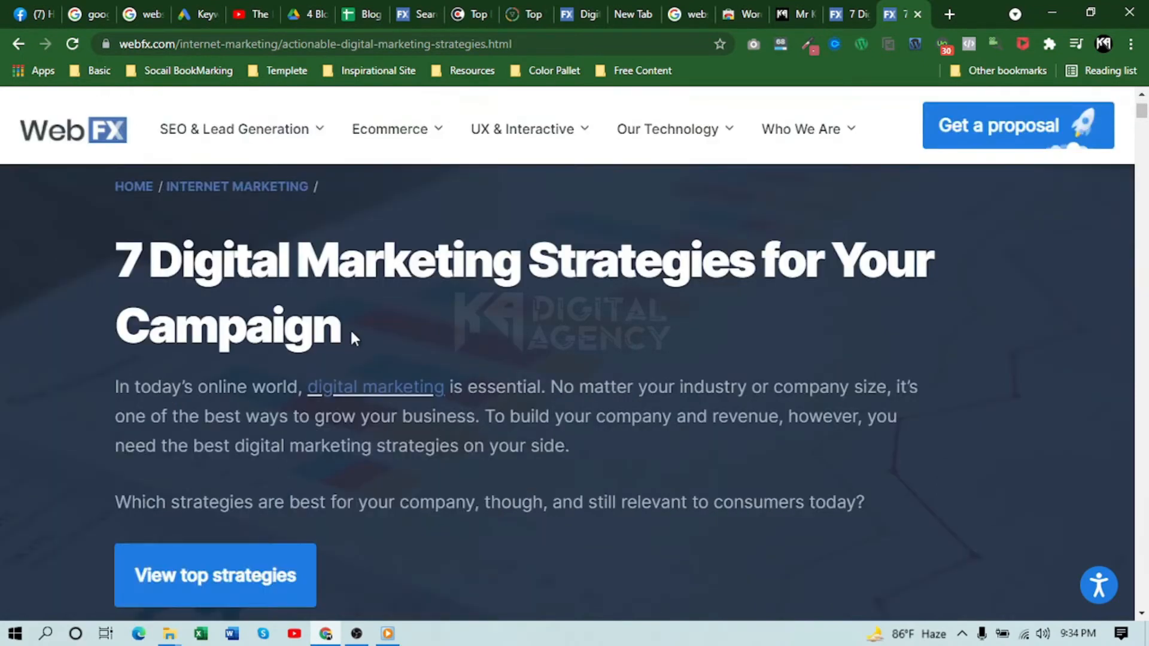
left_click_drag(352, 338, 116, 251)
right_click(259, 259)
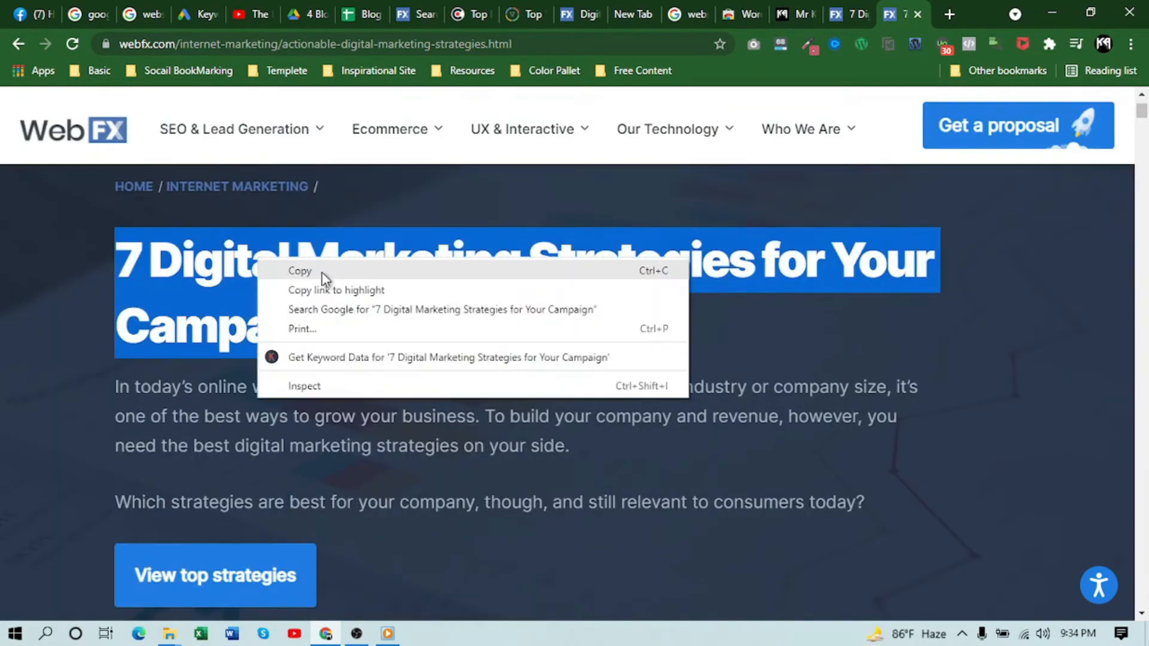
left_click(317, 271)
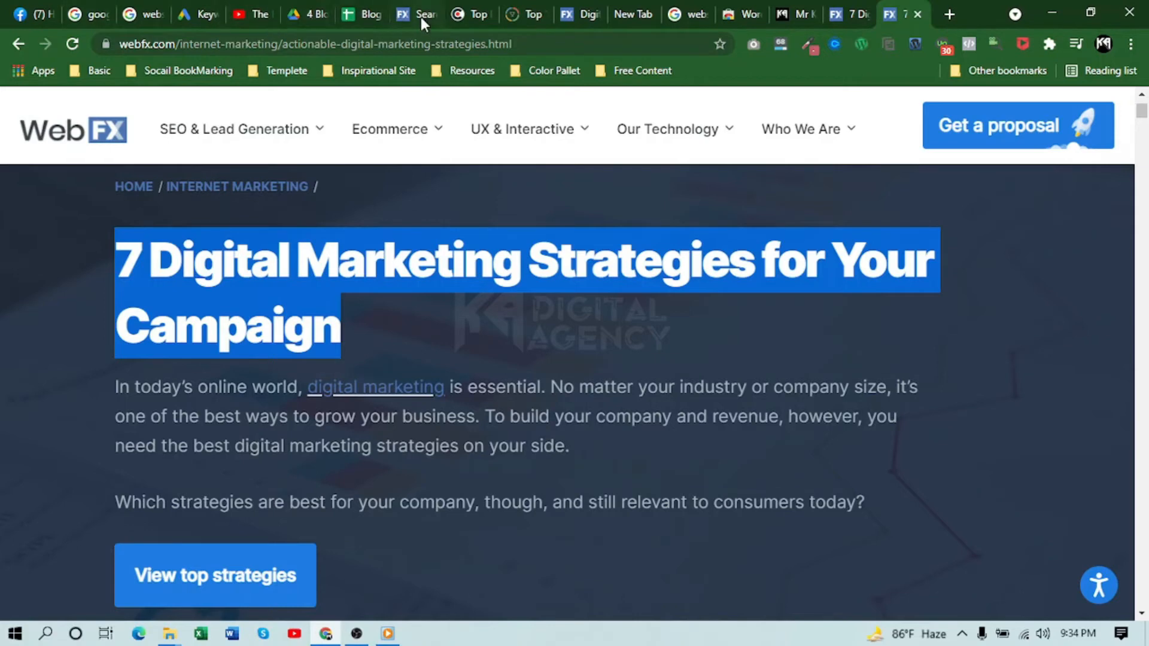
- Paste the copied heading into cell A2 under Blog Post Title Idea in the spreadsheet
left_click(346, 15)
left_click(121, 245)
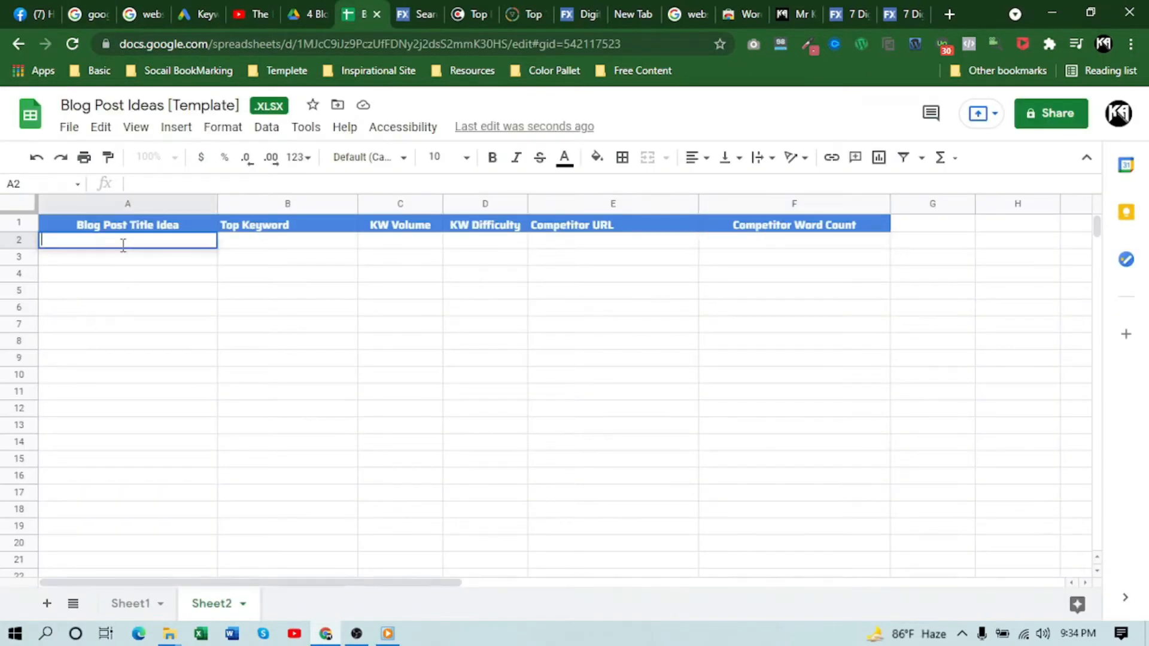
key("ctrl+v")
left_click(162, 331)
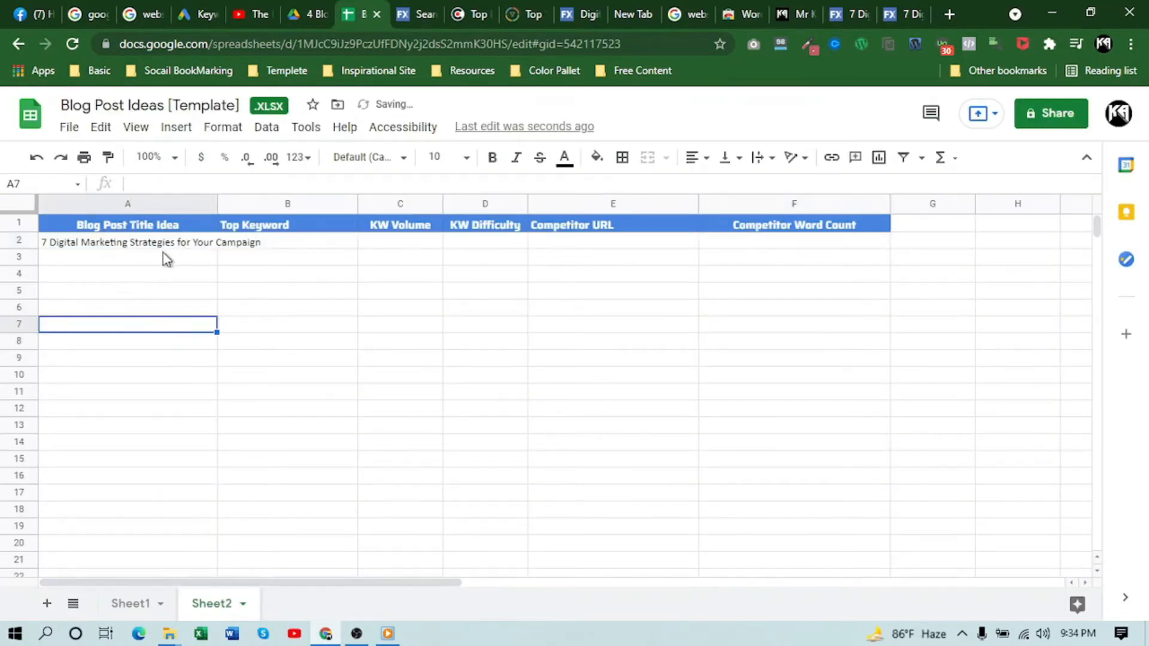
- Go back from the WebFX article to its Google results and copy the search query "digital marketing strategies"
left_click(635, 14)
left_click(673, 17)
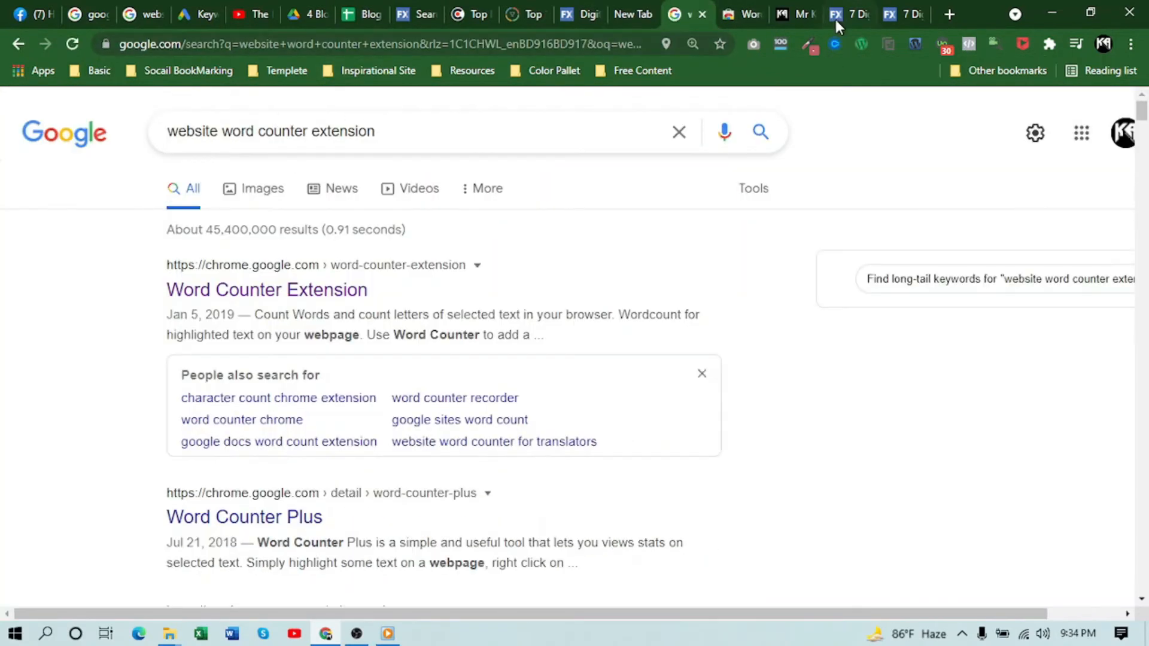
left_click(900, 15)
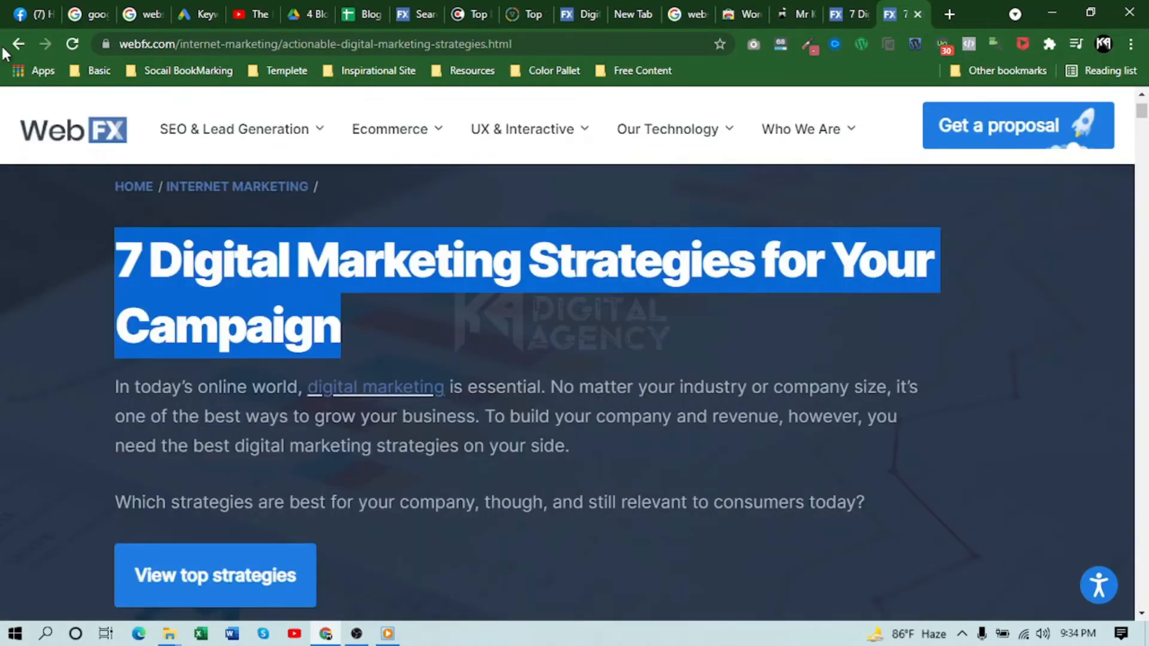
left_click(18, 43)
double_click(318, 131)
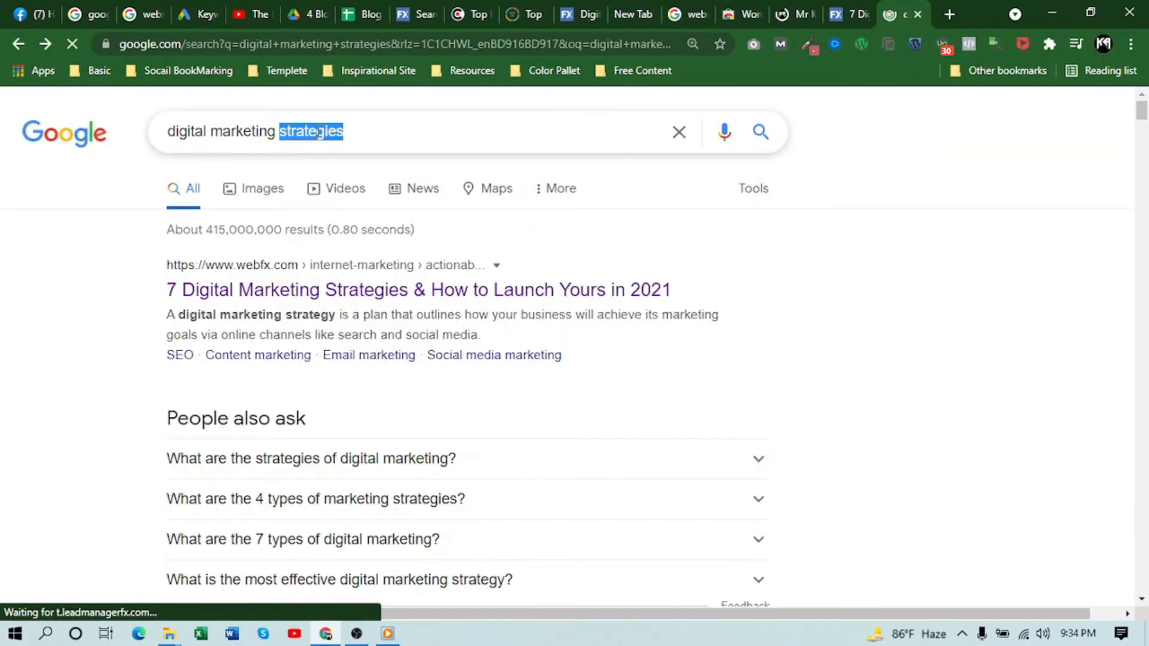
triple_click(318, 131)
right_click(318, 131)
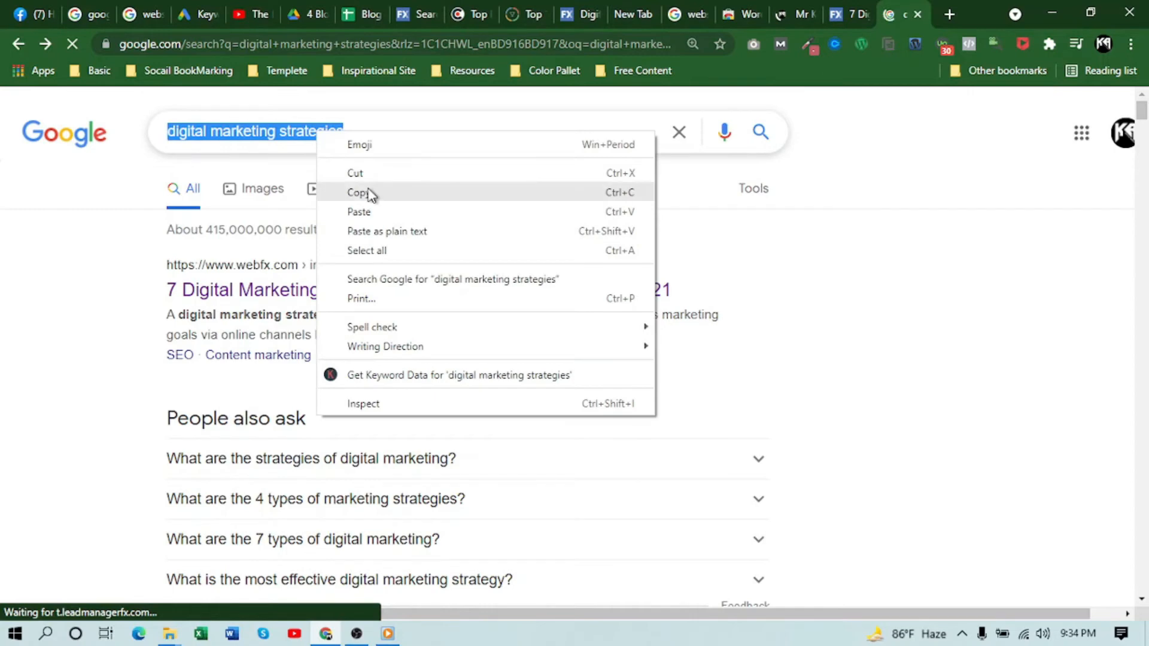
left_click(359, 193)
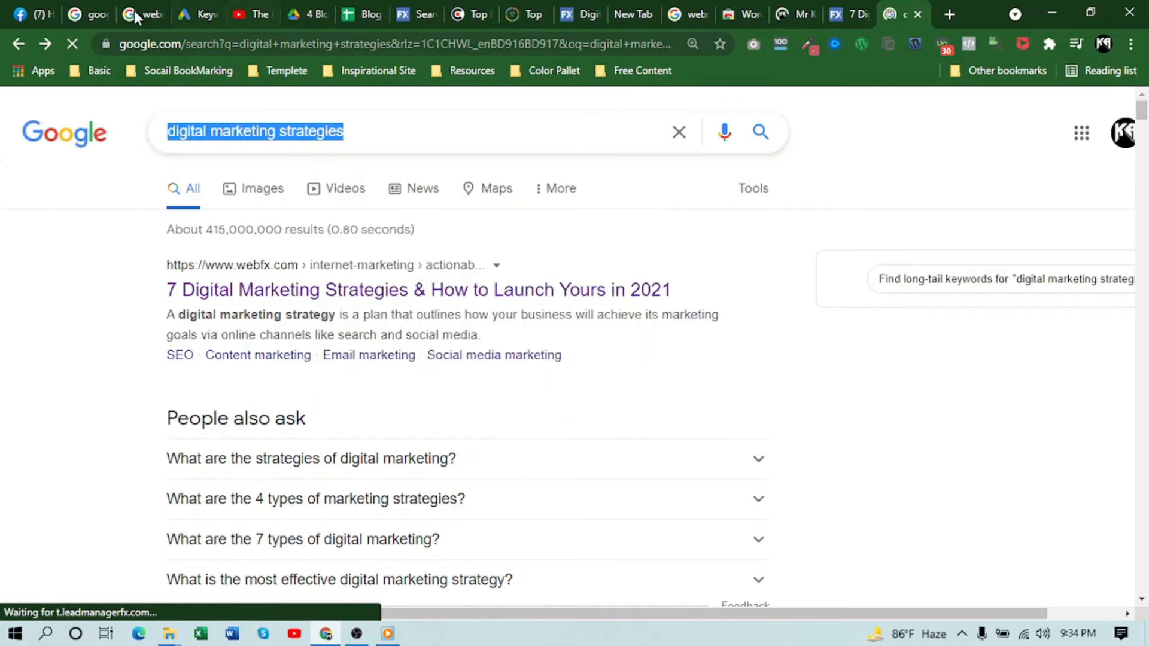
- Paste "digital marketing strategies" into cell B2 under Top Keyword and widen column A to fit the full blog title
left_click(362, 13)
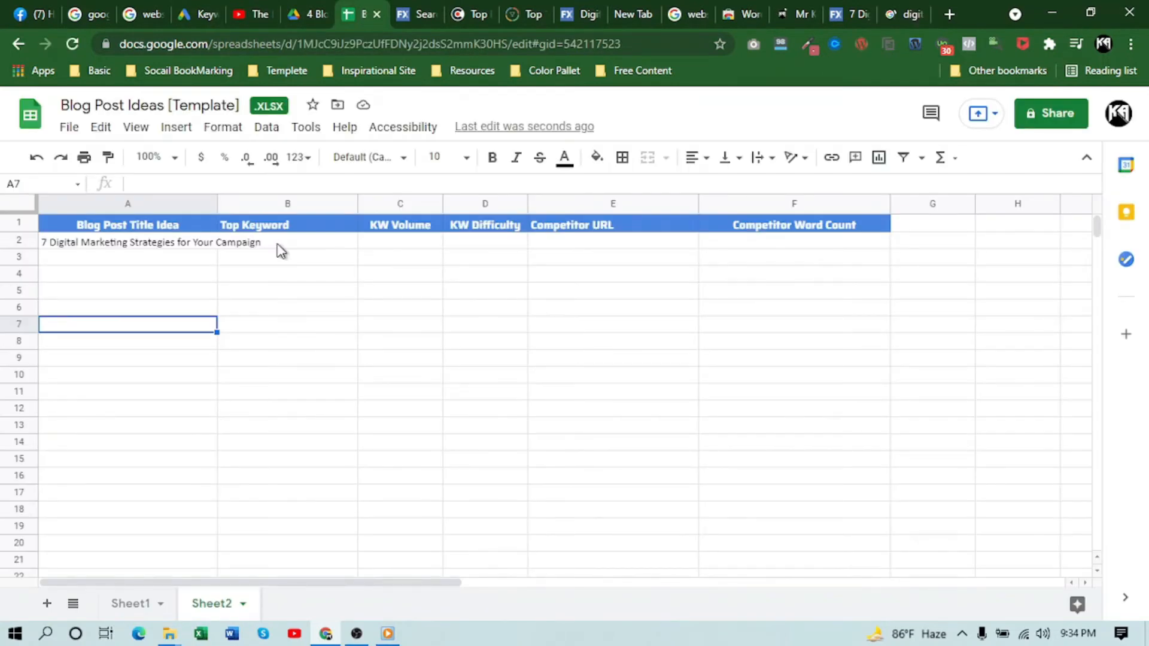
left_click(290, 241)
key("ctrl+v")
left_click(293, 359)
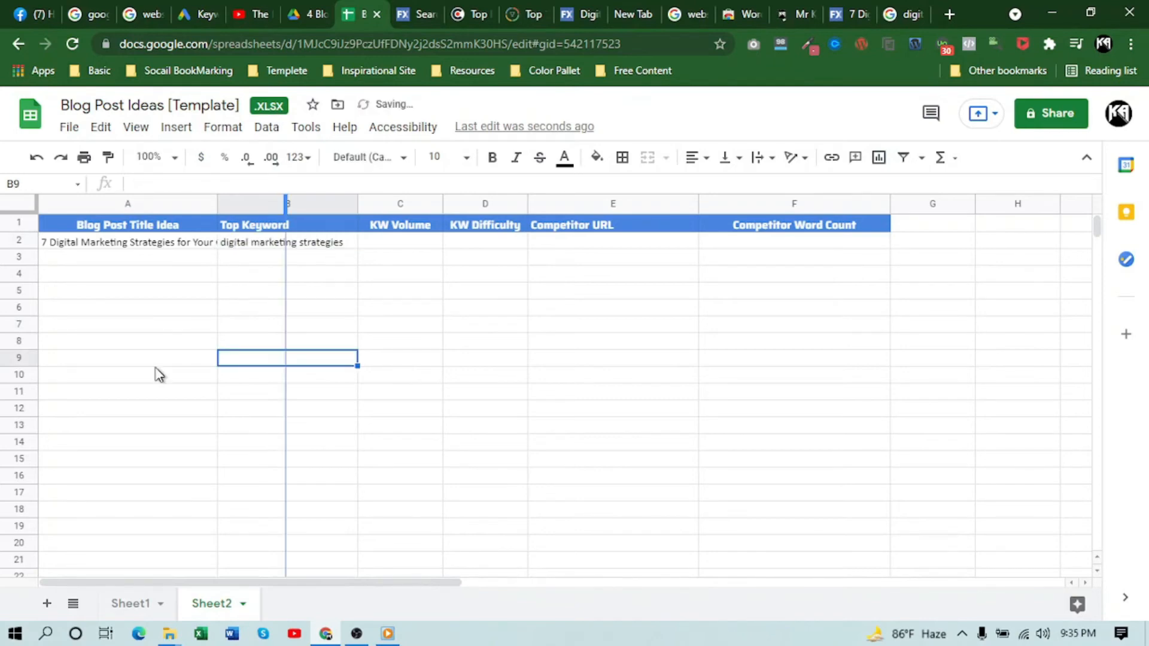
left_click_drag(285, 204, 287, 203)
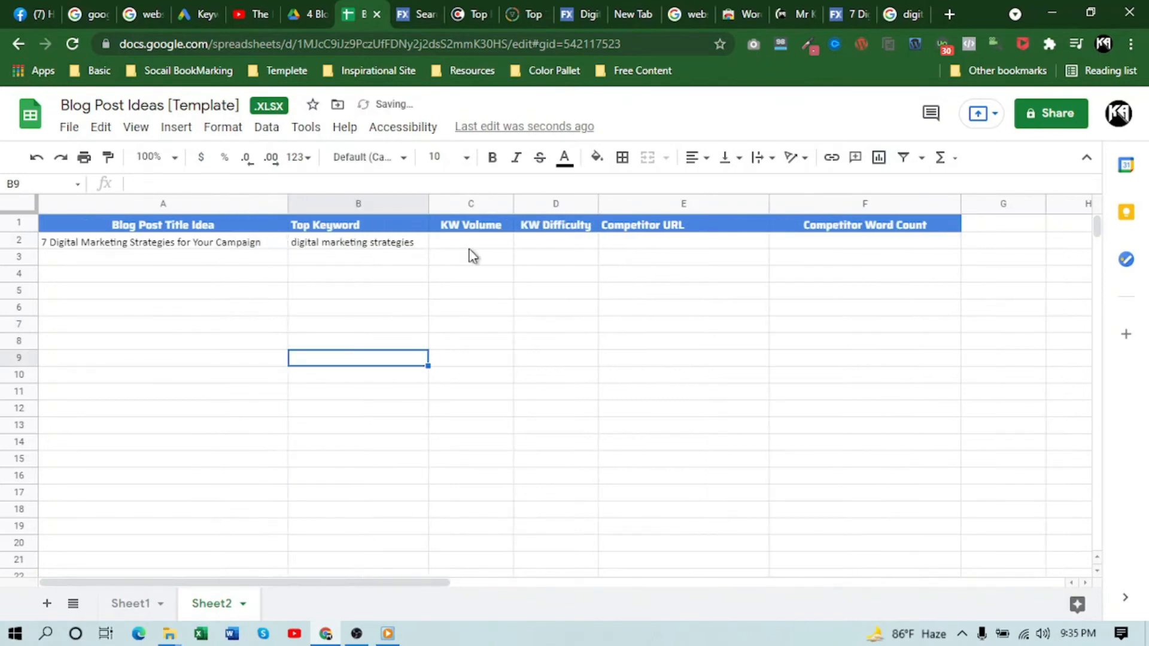
- In Keyword Planner, copy the average monthly searches range for "digital marketing strategies"
left_click(209, 16)
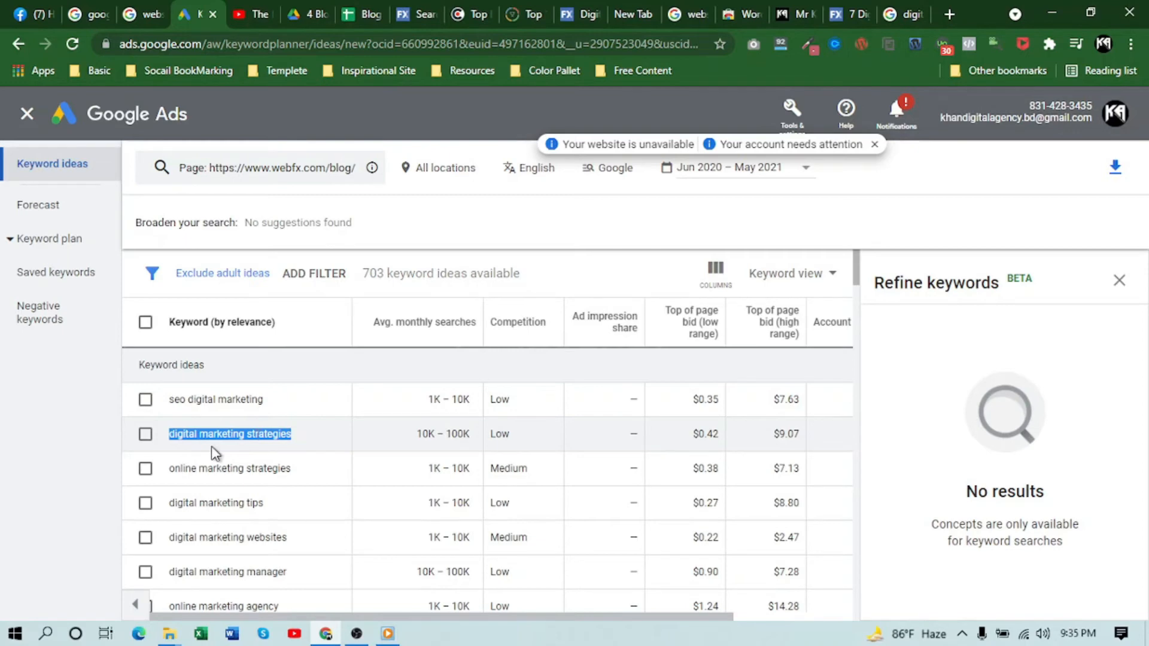
right_click(238, 435)
left_click(444, 440)
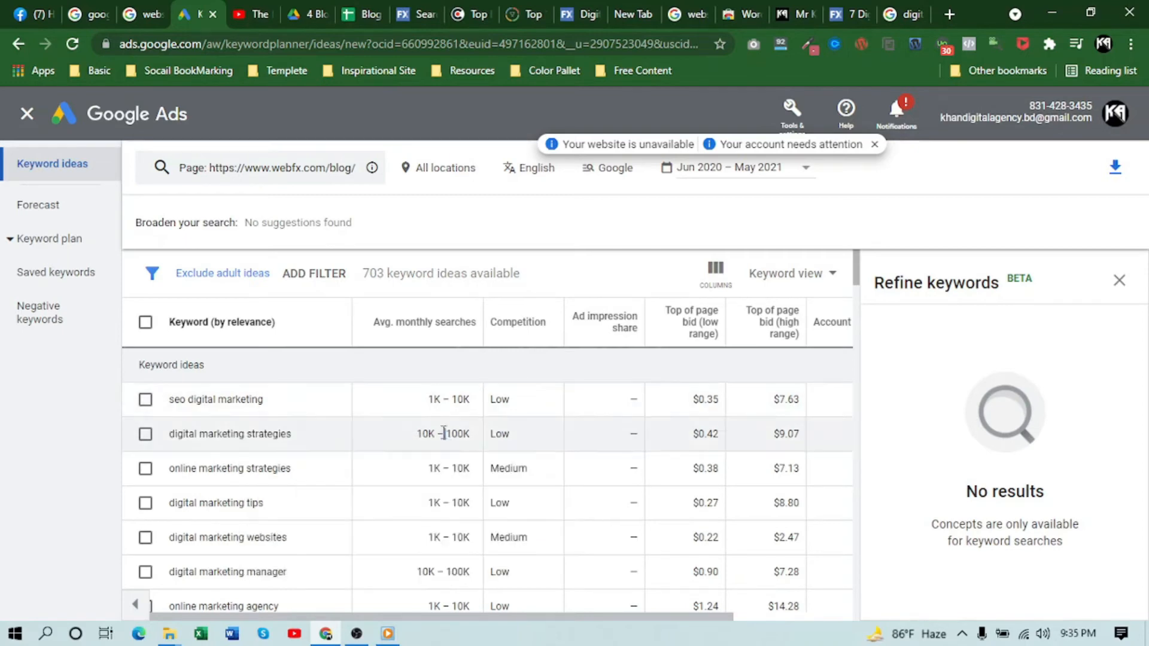
triple_click(443, 433)
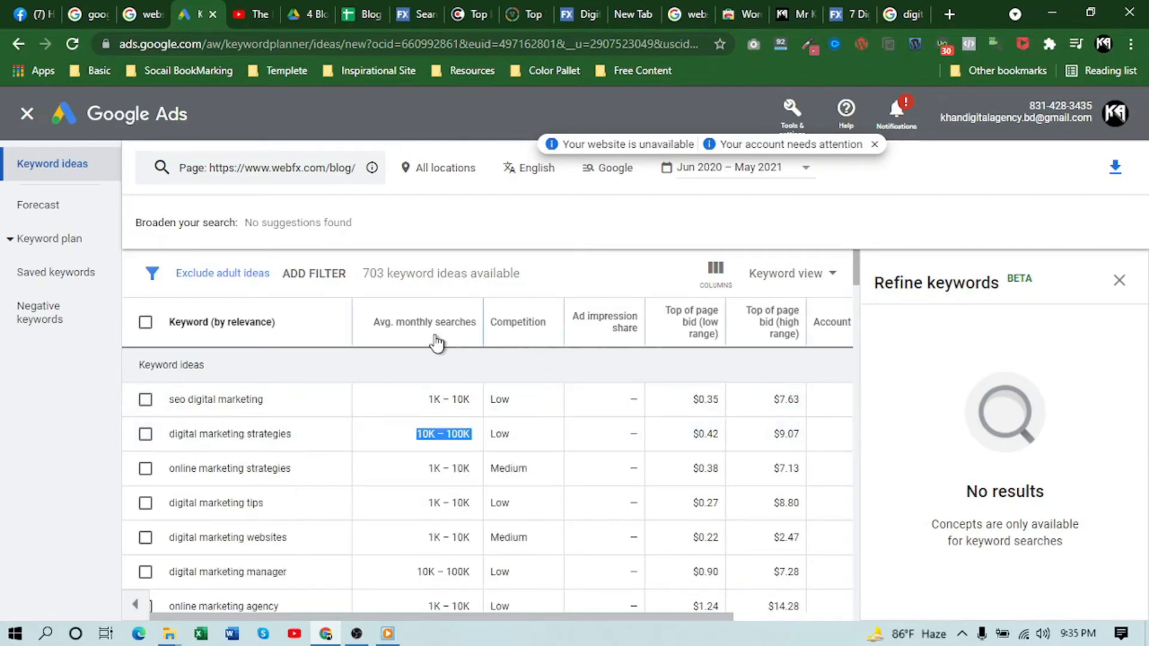
right_click(453, 433)
left_click(479, 440)
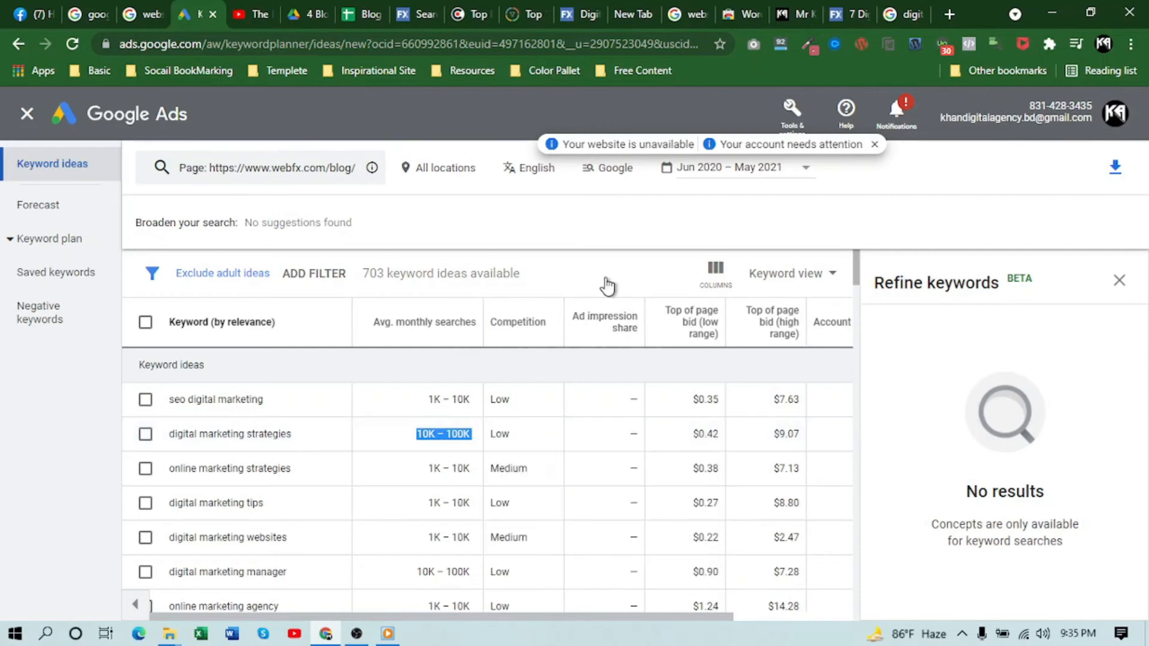
- Paste the search range "10K – 100K" into cell C2 under KW Volume in the spreadsheet
left_click(907, 15)
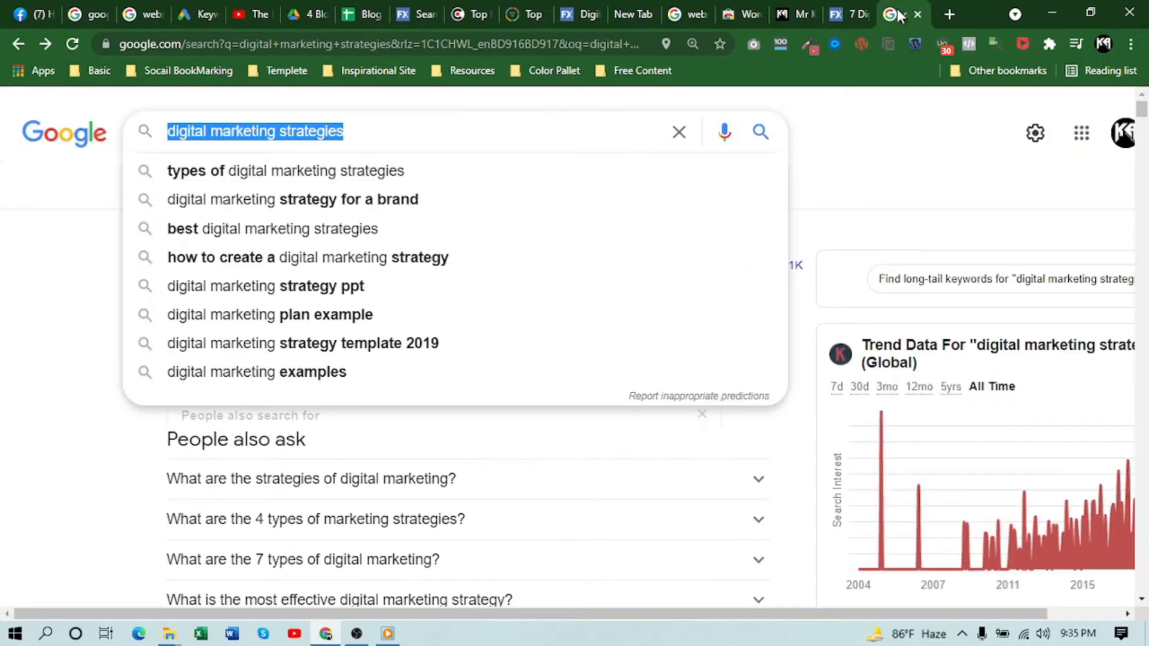
left_click(390, 15)
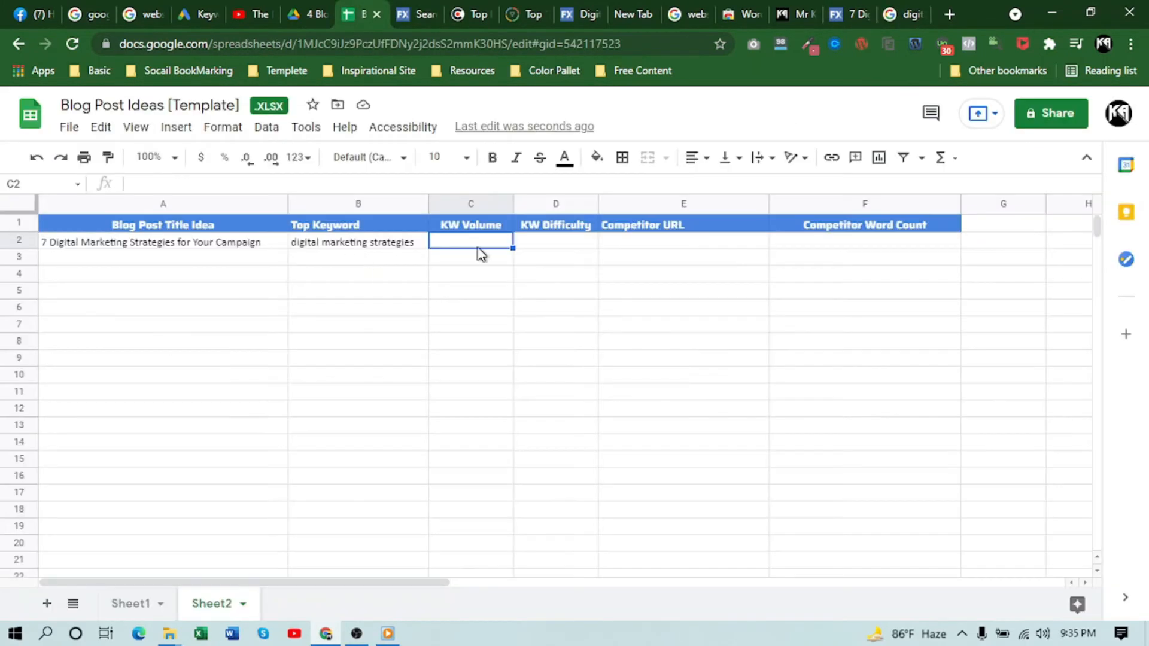
double_click(478, 240)
key("ctrl+v")
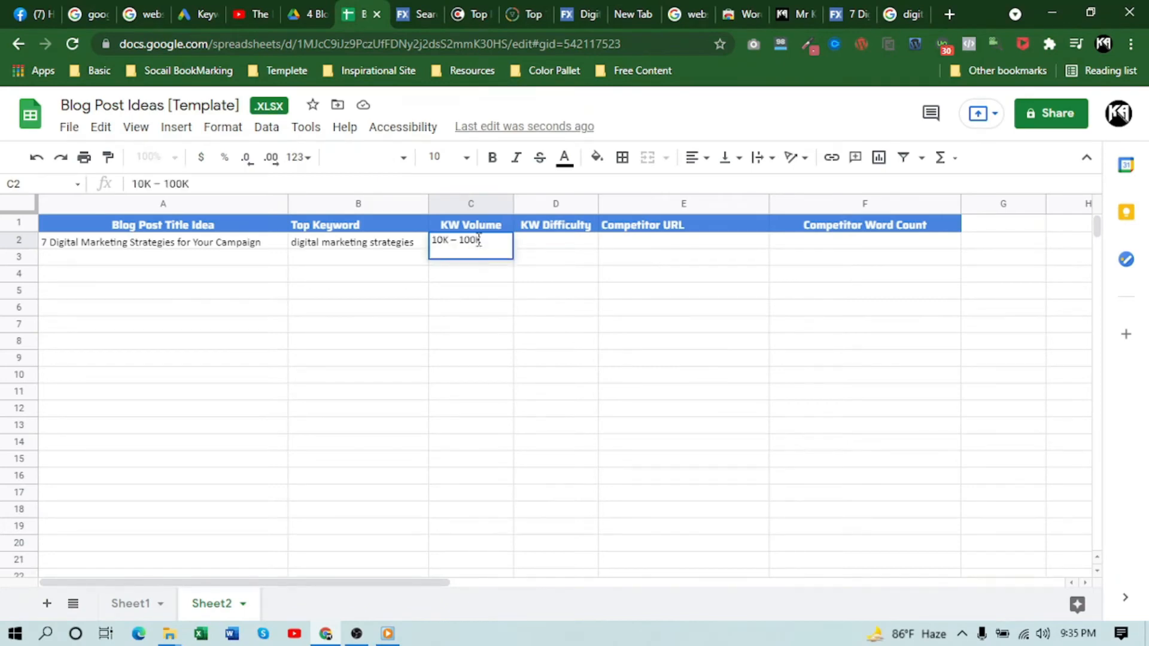
left_click(481, 367)
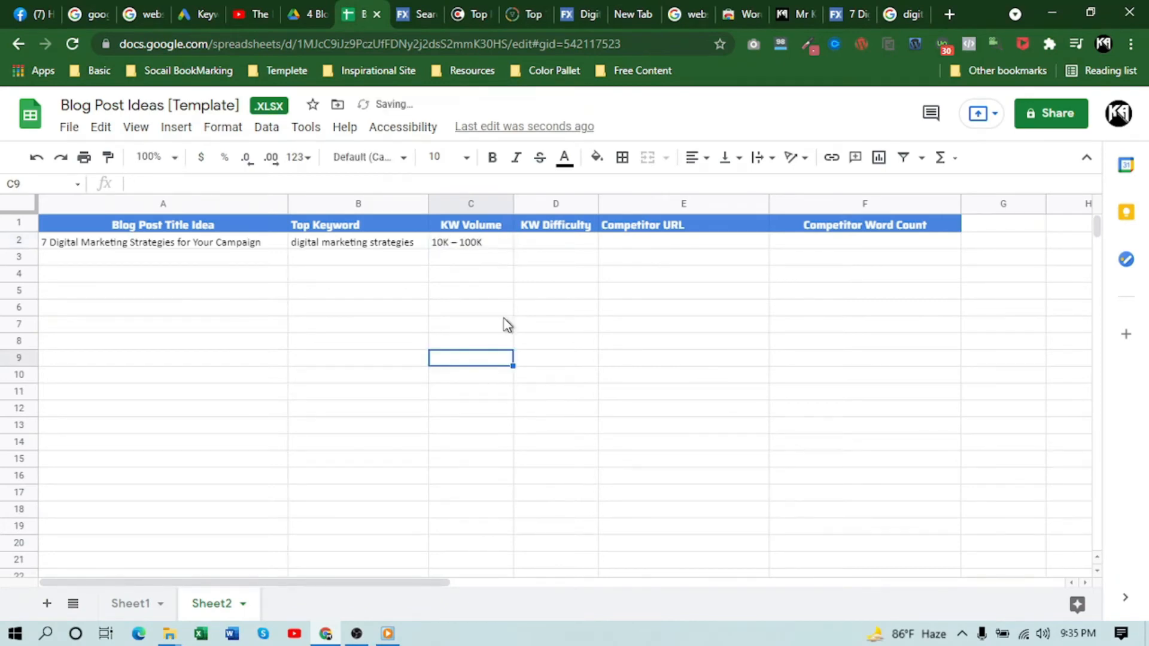
- Go back to Keyword Planner and copy the Competition value for "digital marketing strategies"
left_click(557, 245)
left_click(305, 8)
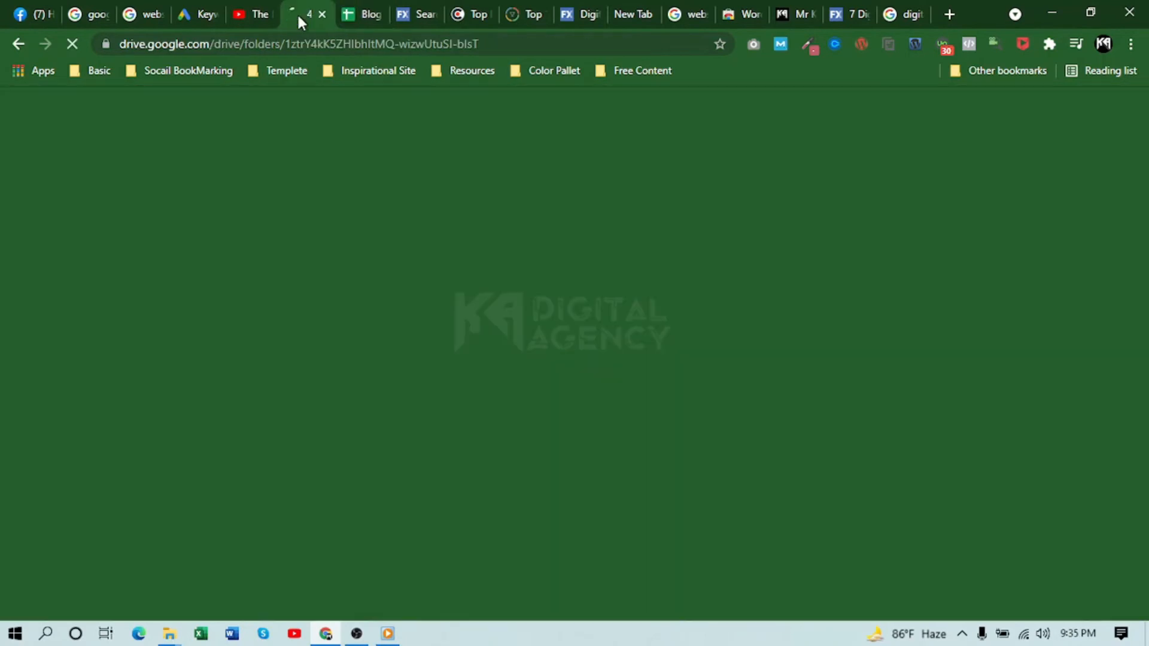
left_click(195, 13)
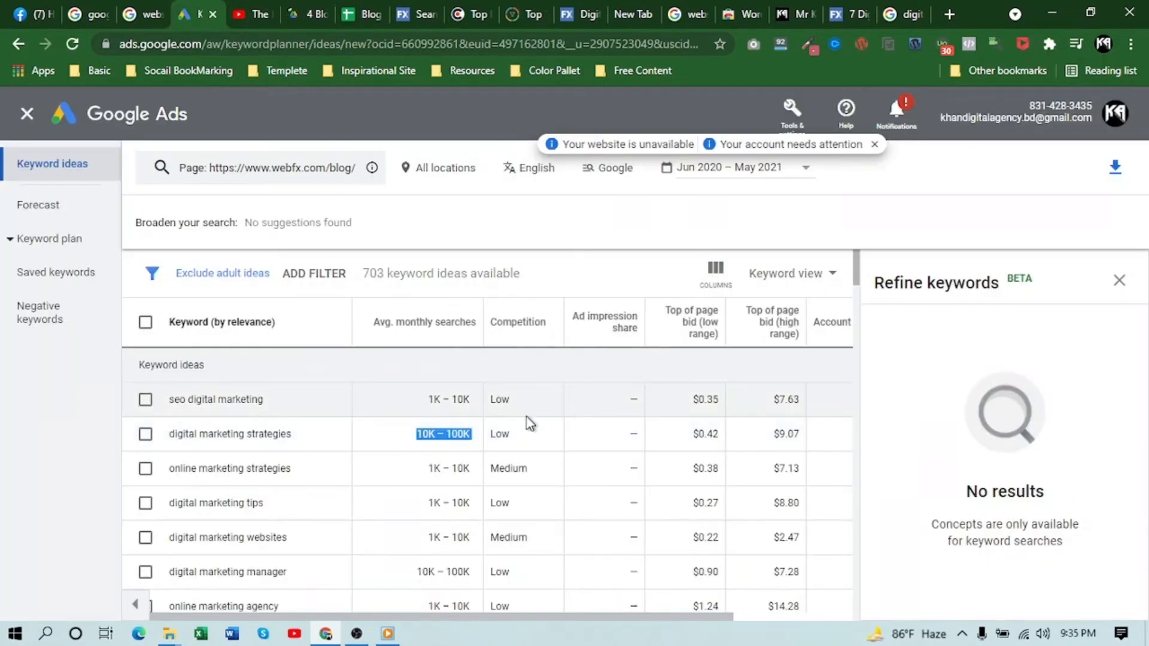
double_click(500, 434)
right_click(503, 435)
left_click(523, 444)
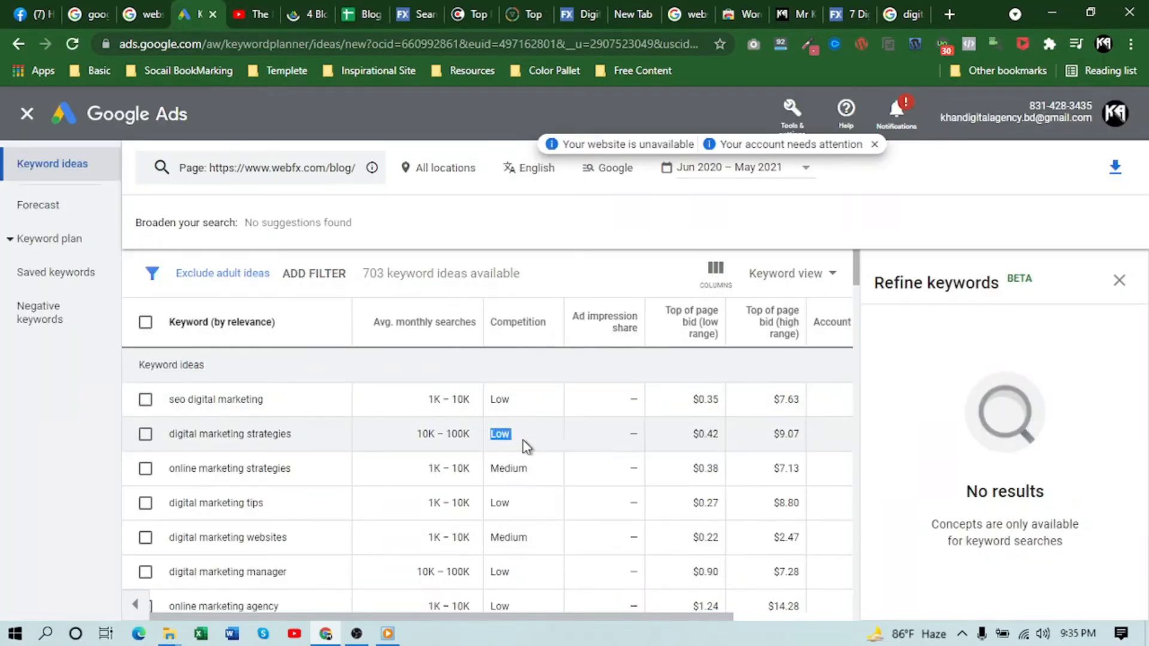
right_click(512, 436)
left_click(524, 446)
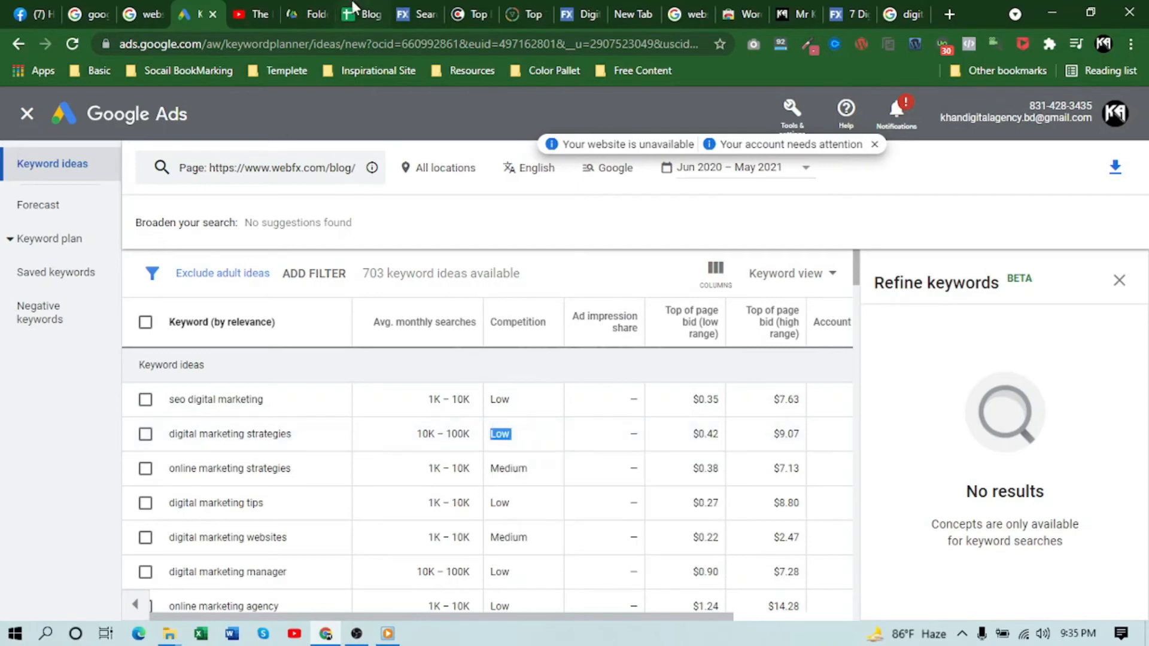
- Enter "Low" in cell D2 under KW Difficulty in the spreadsheet
left_click(351, 23)
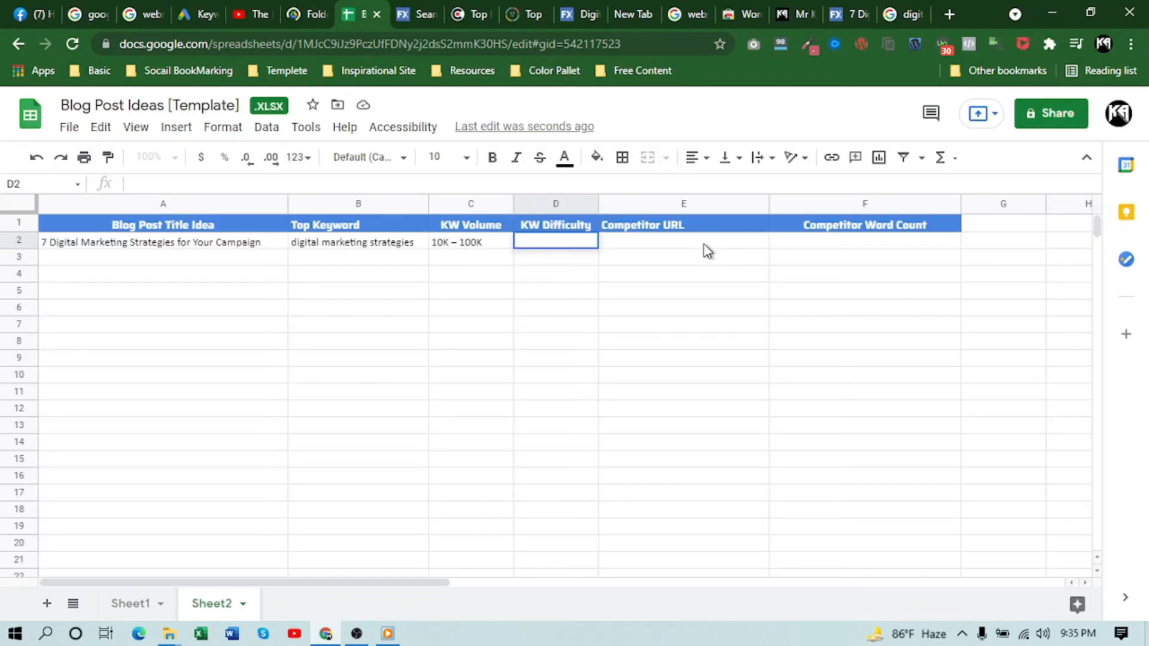
left_click(636, 248)
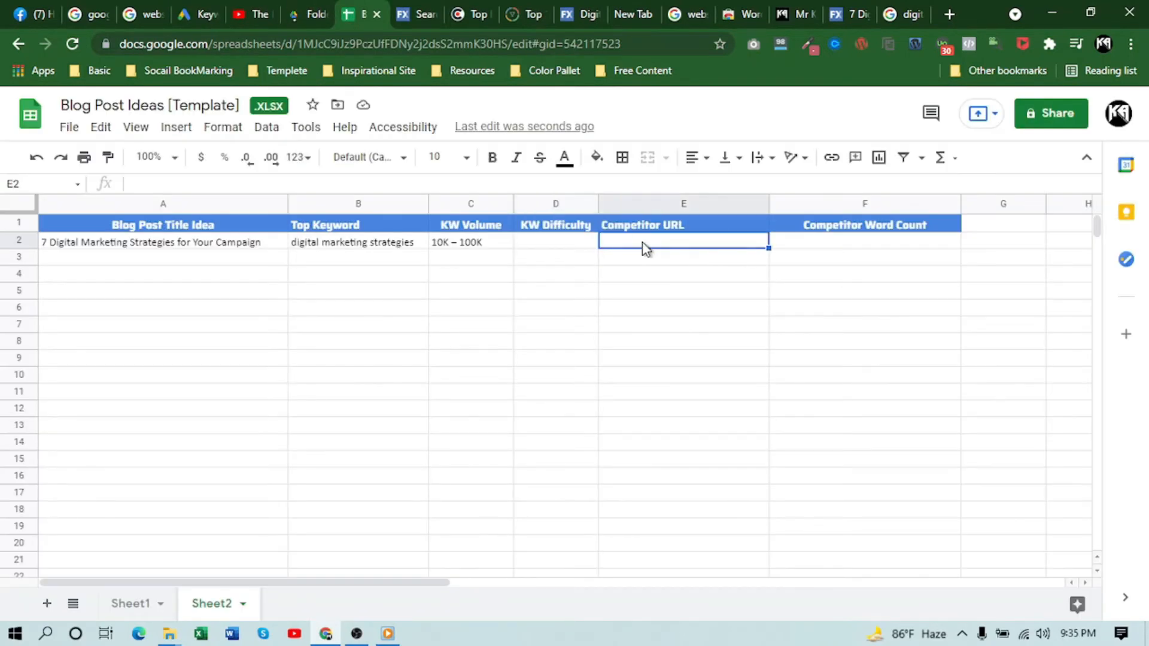
left_click(548, 242)
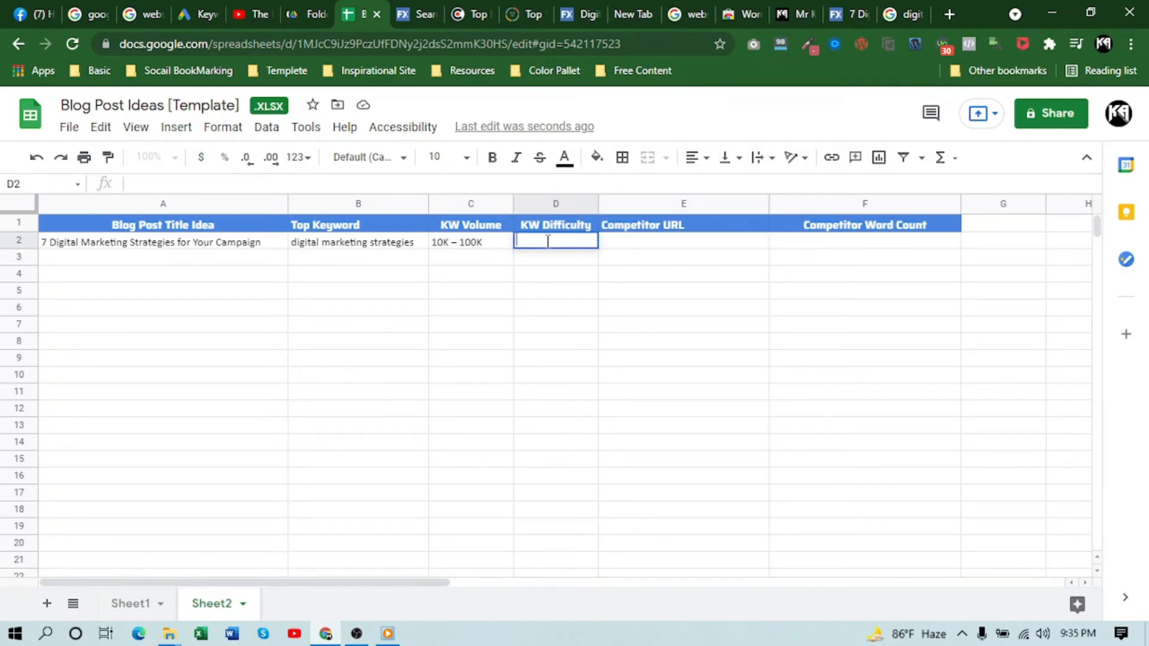
type("Low")
left_click(594, 333)
- Add data validation to cell D2 with a dropdown list of the items Low, Mid, High, rejecting invalid input
left_click(556, 254)
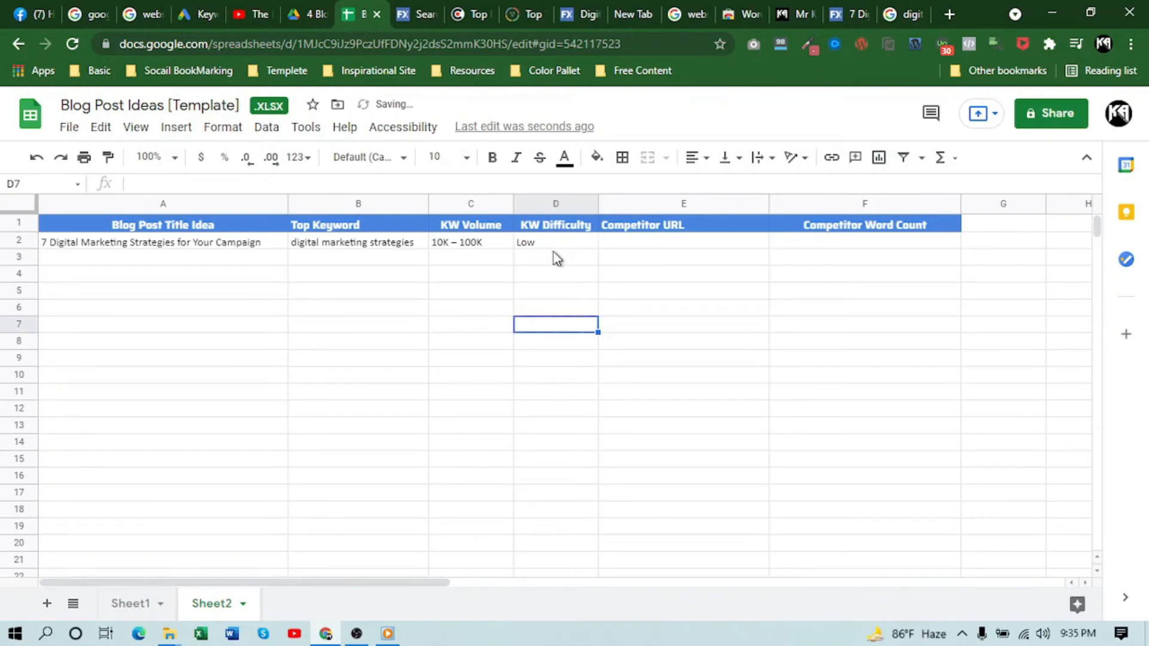
left_click(554, 250)
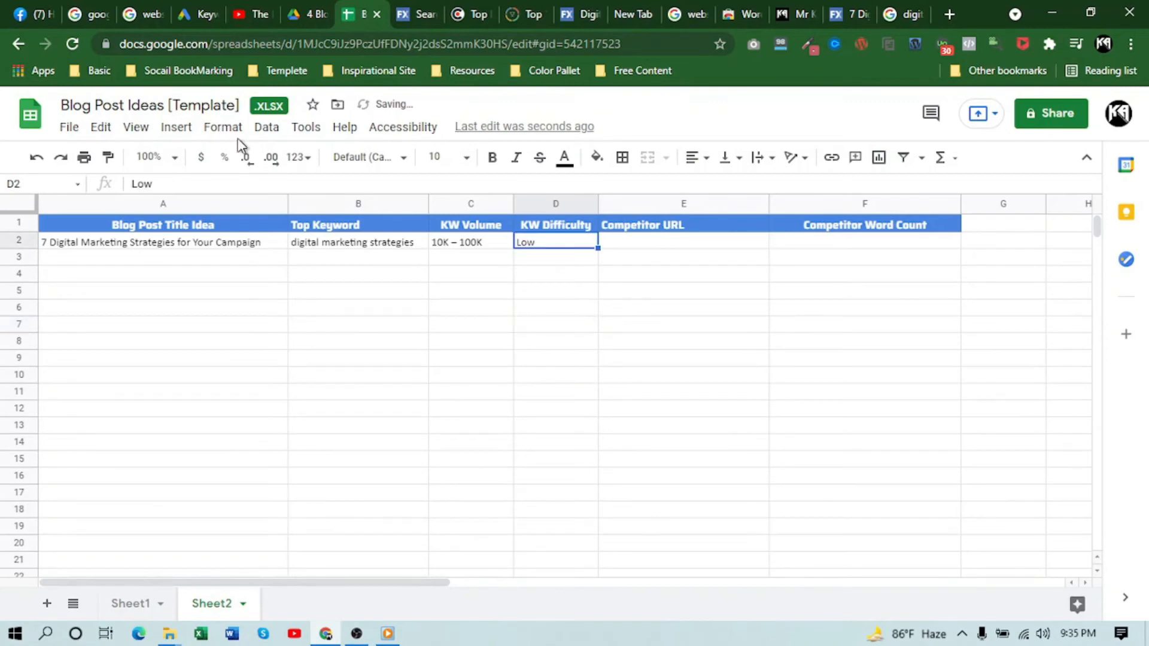
left_click(266, 127)
left_click(353, 350)
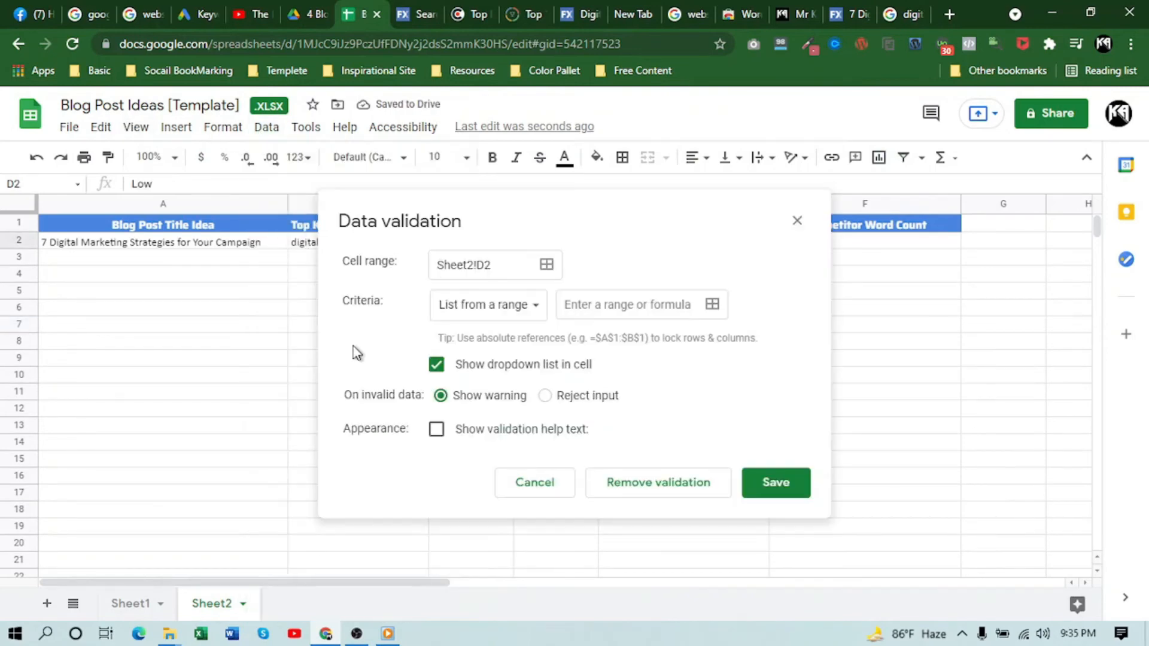
left_click(508, 317)
left_click(505, 332)
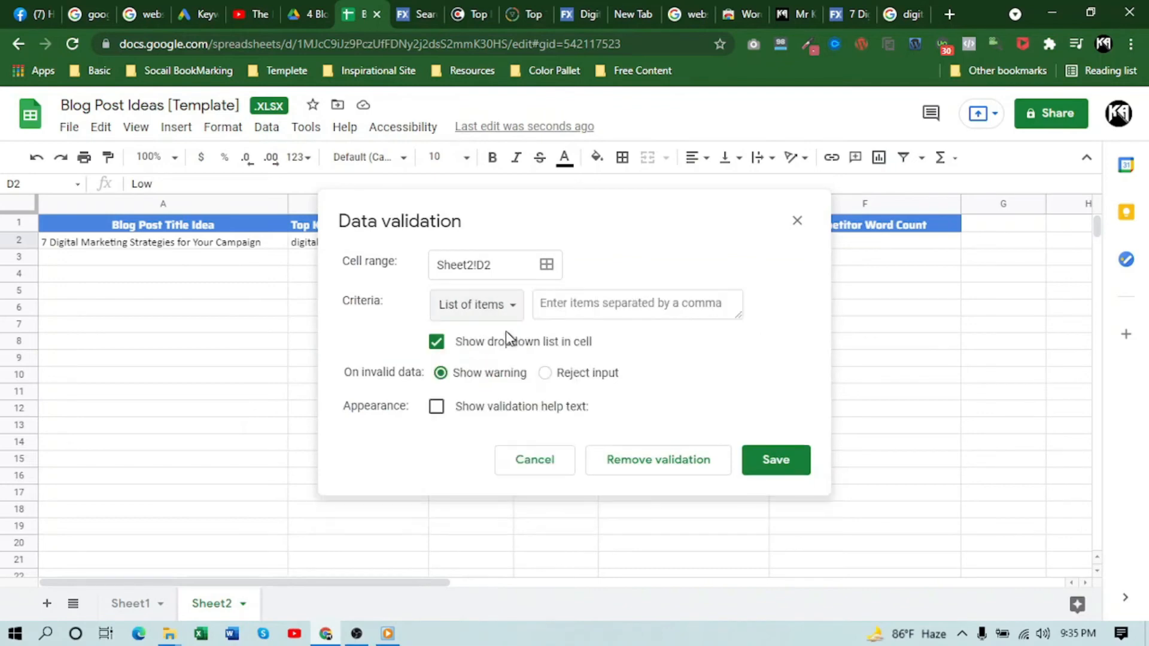
left_click(564, 310)
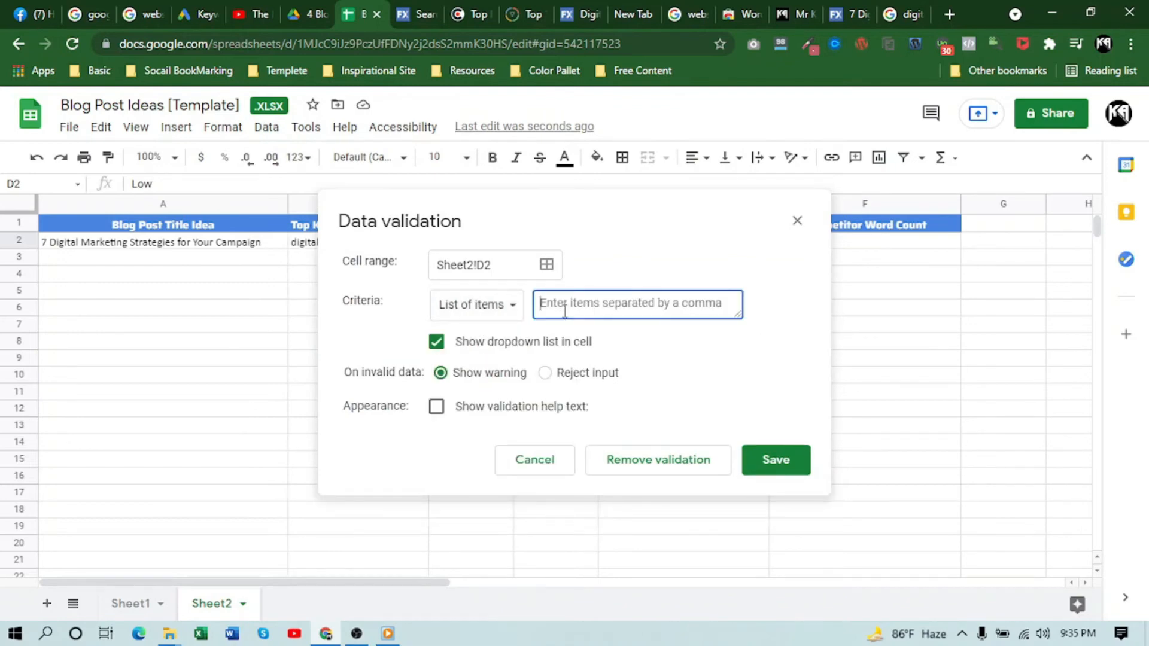
type("LOw")
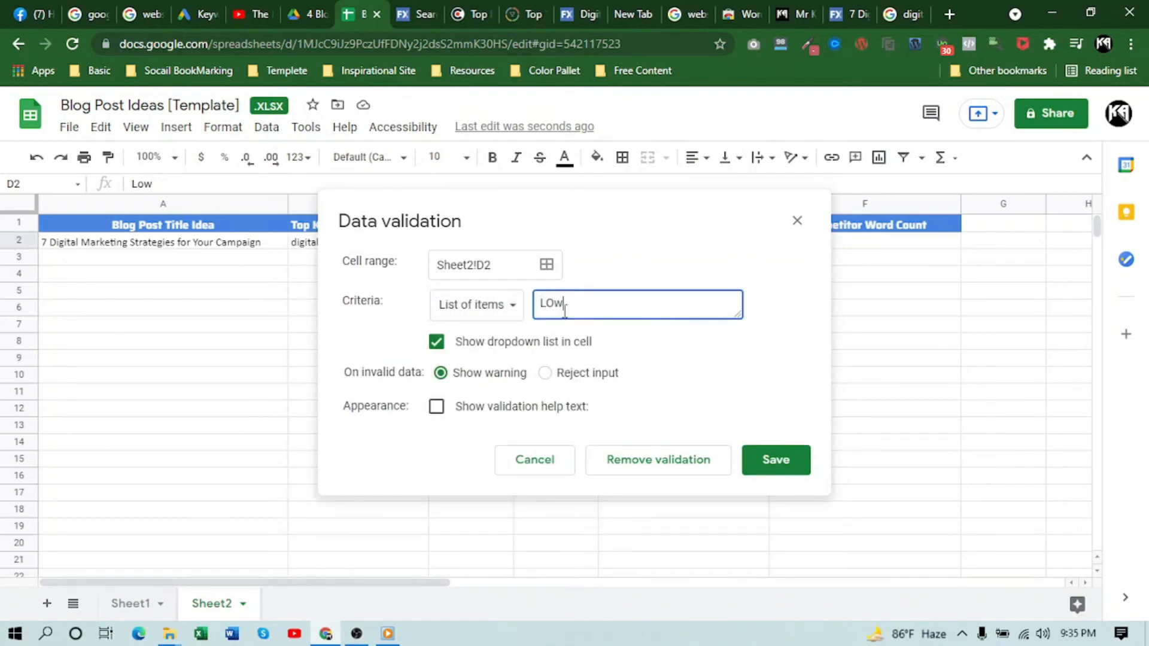
key("BackSpace")
key("BackSpace")
type("ow, Mid, High")
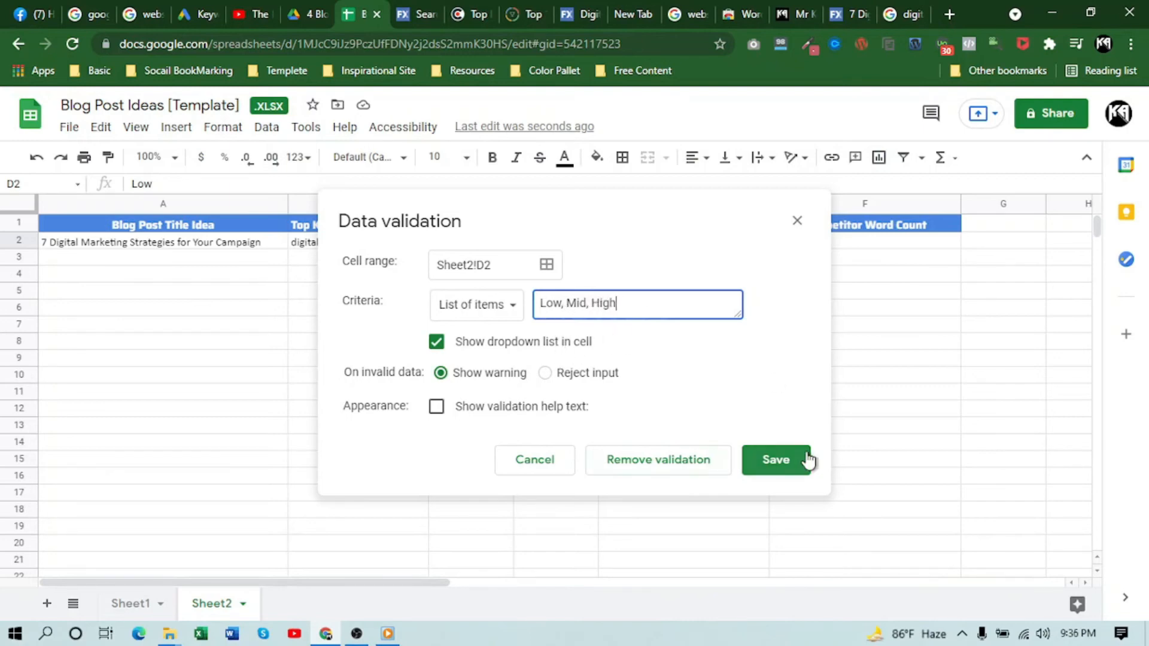
left_click(545, 372)
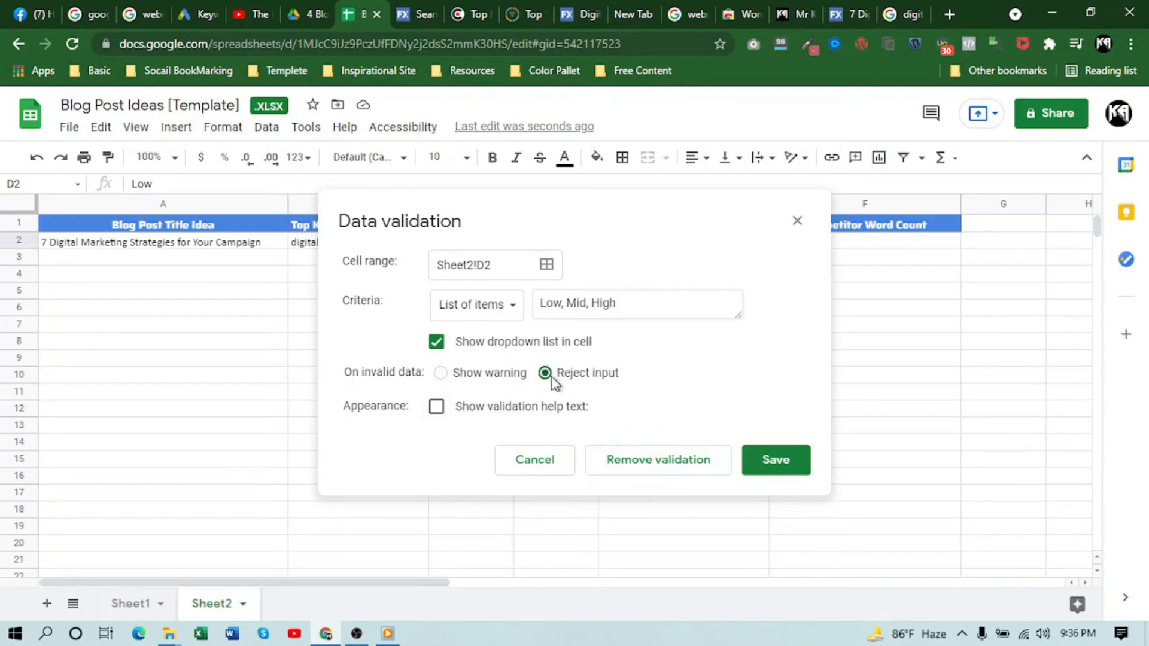
left_click(761, 471)
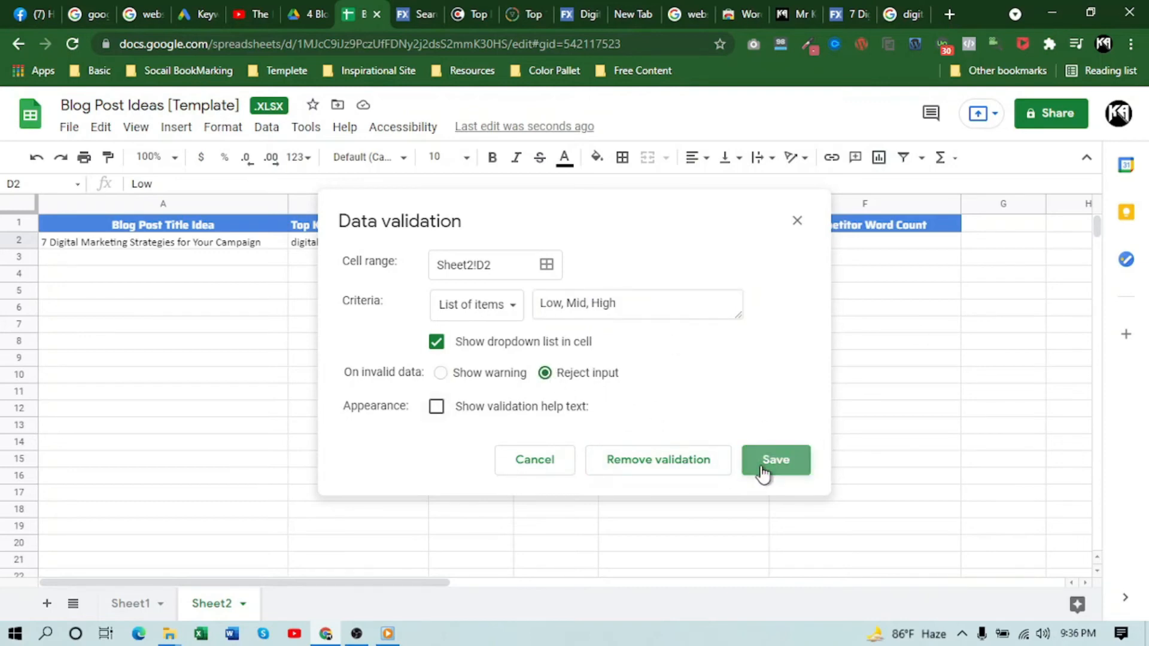
left_click(586, 441)
- Choose Low from the dropdown in D2, try filling it down the KW Difficulty column to D42, and undo the fill
left_click(590, 241)
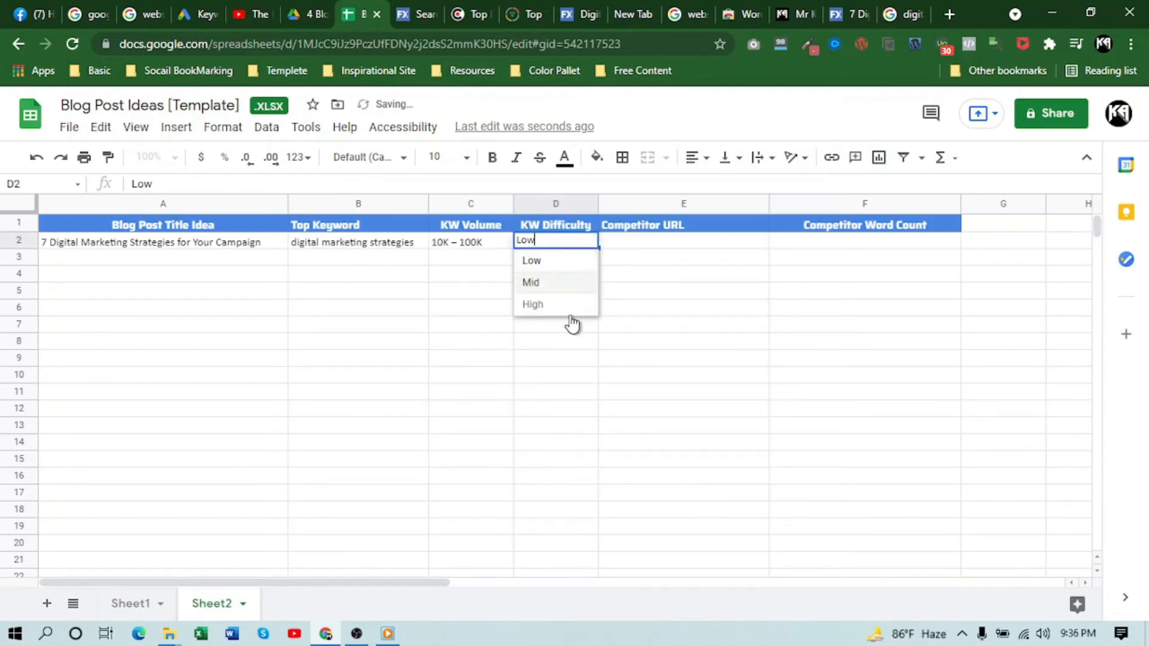
left_click(574, 260)
left_click(563, 245)
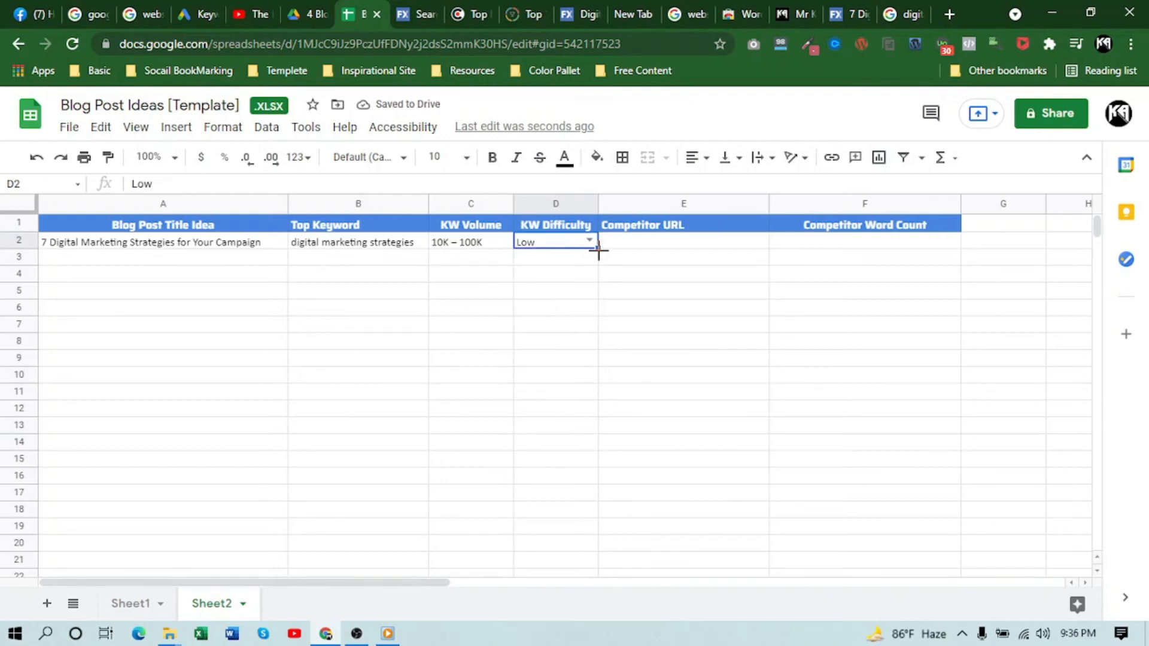
left_click_drag(599, 252, 604, 562)
scroll(661, 380, "up", 6)
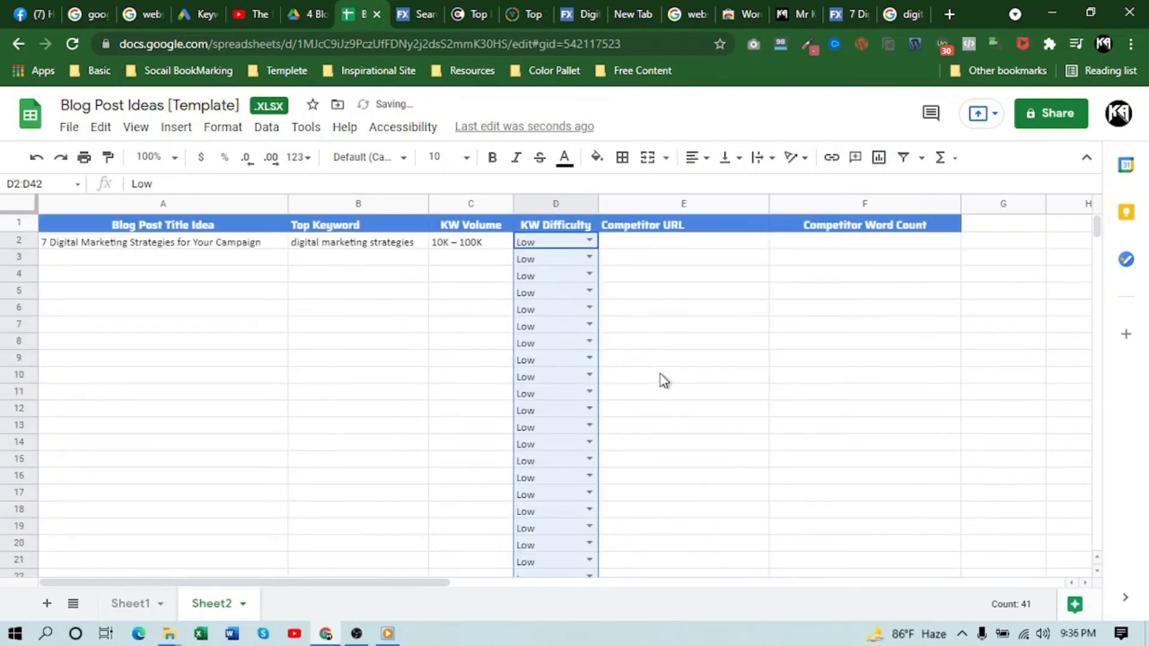
key("ctrl+z")
left_click(603, 322)
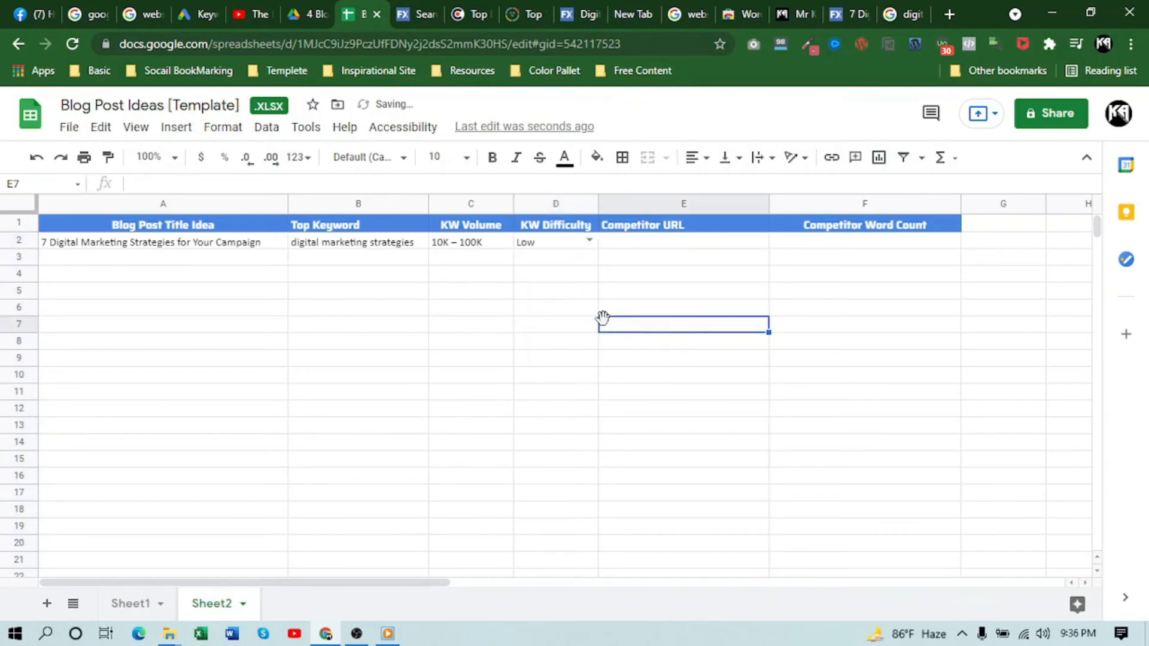
- Clear the value in D2 and fill the empty dropdown cell down the KW Difficulty column
left_click(542, 248)
key("Delete")
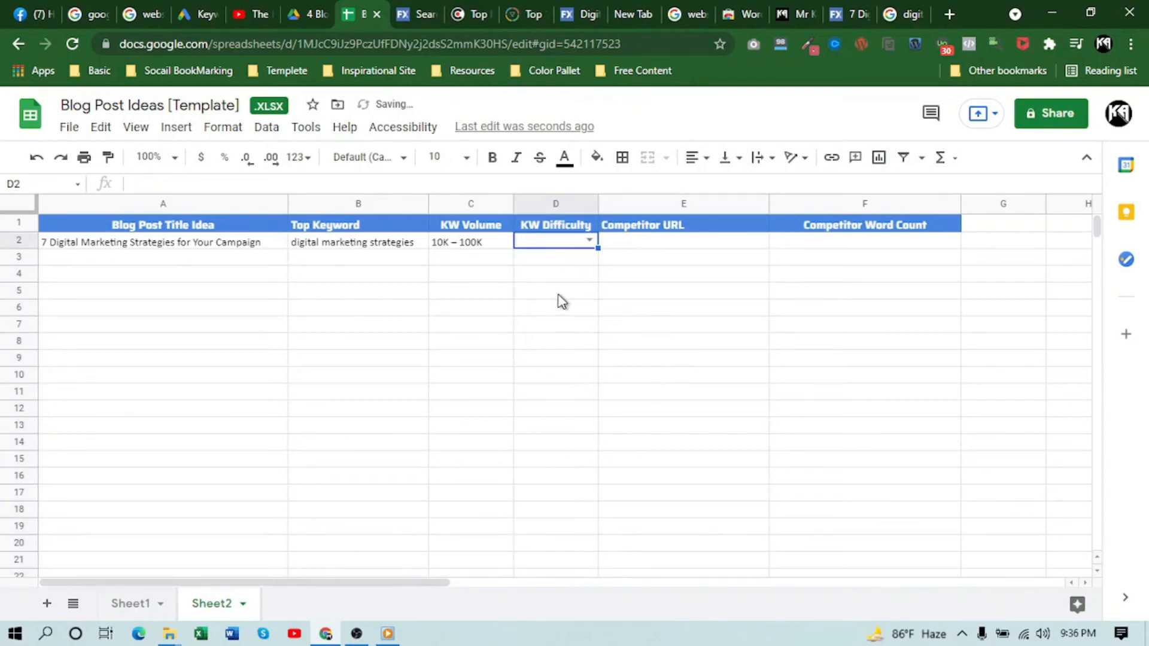
left_click(573, 332)
left_click(573, 250)
left_click_drag(591, 243, 586, 571)
scroll(752, 323, "up", 5)
left_click(544, 311)
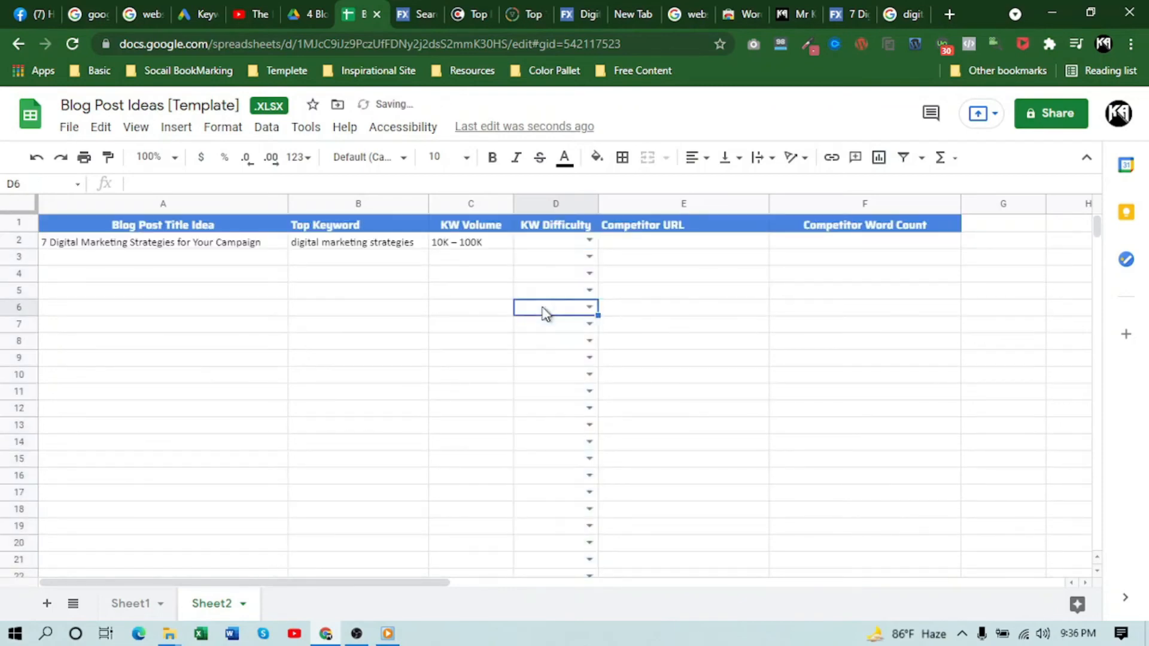
- Choose Low from the KW Difficulty dropdown in cell D2
left_click(589, 240)
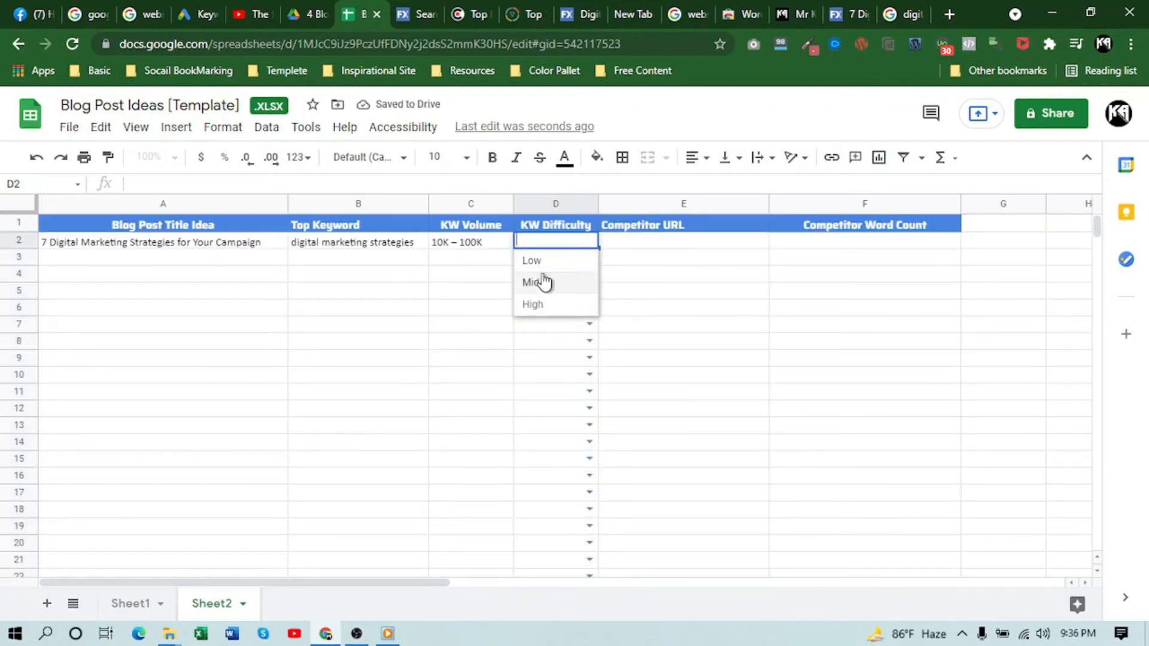
left_click(531, 261)
left_click(742, 292)
- Select cell E2 under Competitor URL and copy the web address of the WebFX article "7 Digital Marketing Strategies for Your Campaign"
left_click(688, 243)
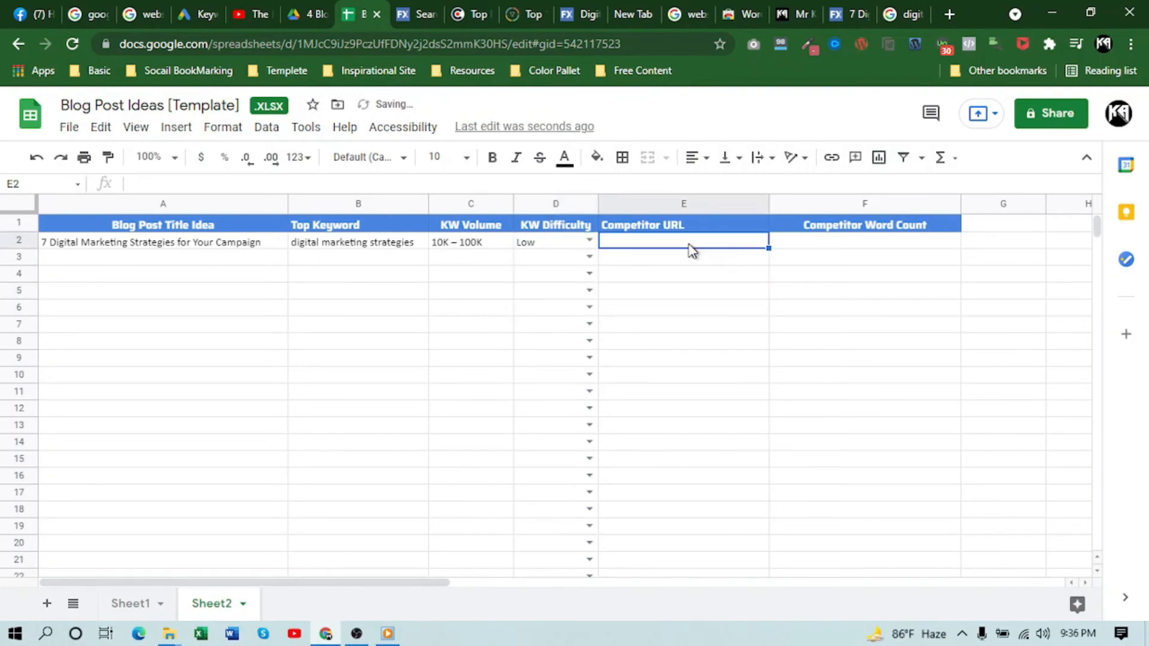
left_click(845, 17)
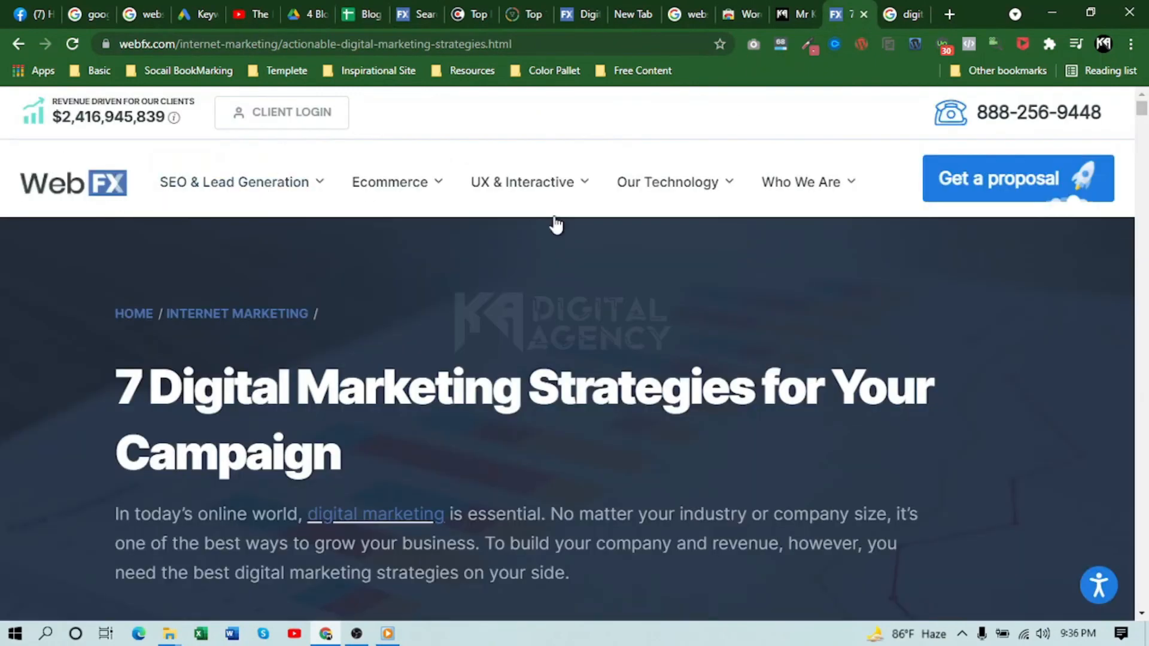
scroll(425, 457, "down", 1)
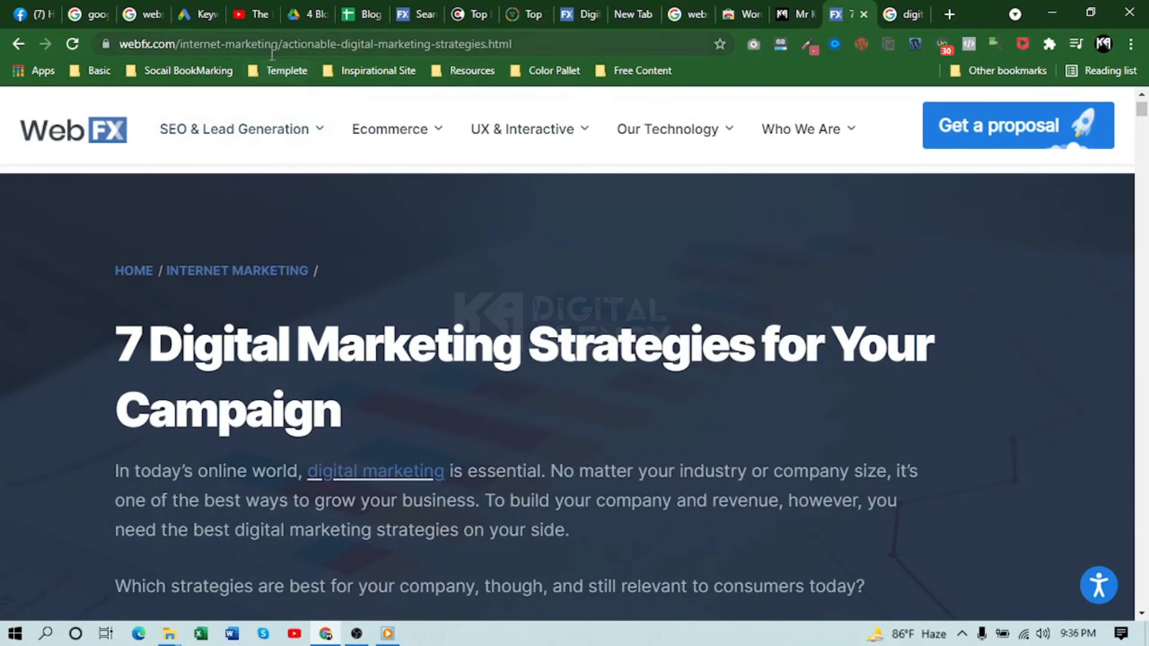
left_click(271, 49)
right_click(276, 48)
left_click(338, 161)
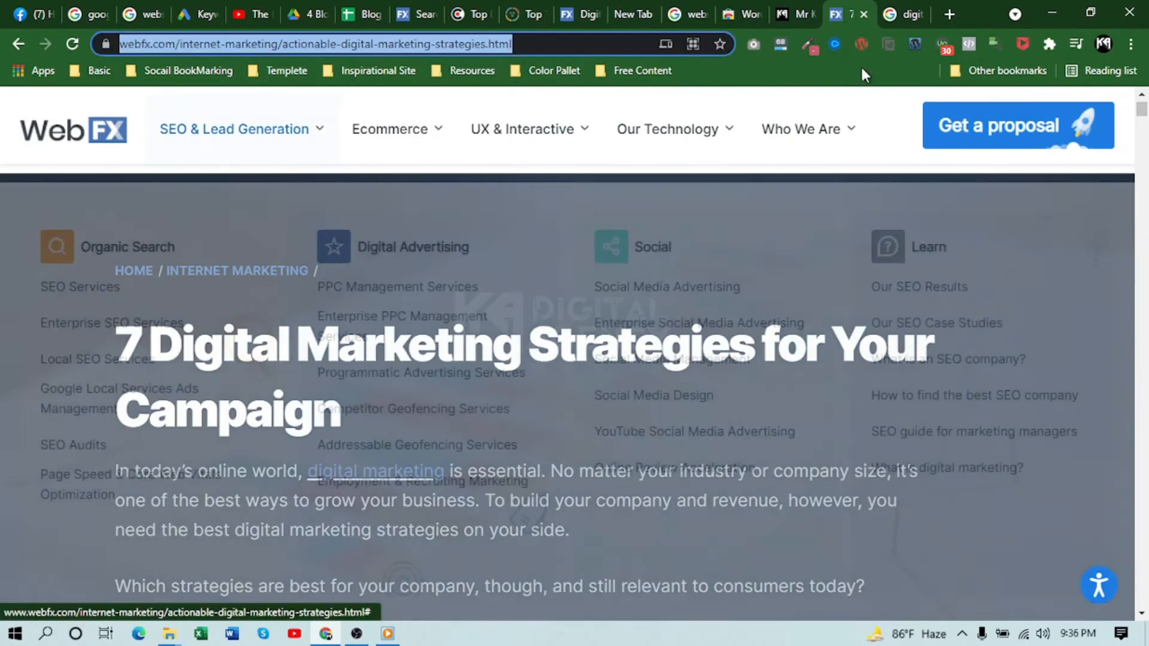
- Paste the copied WebFX article address into cell E2 under Competitor URL in the Blog Post Ideas spreadsheet
left_click(356, 15)
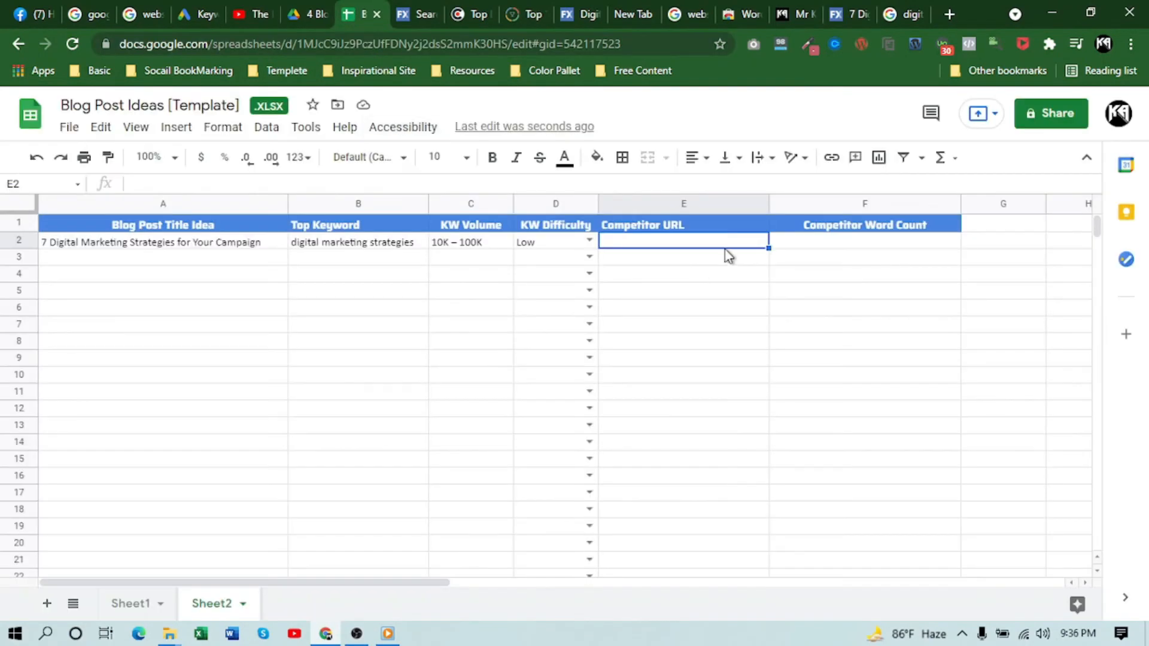
double_click(659, 239)
key("ctrl+v")
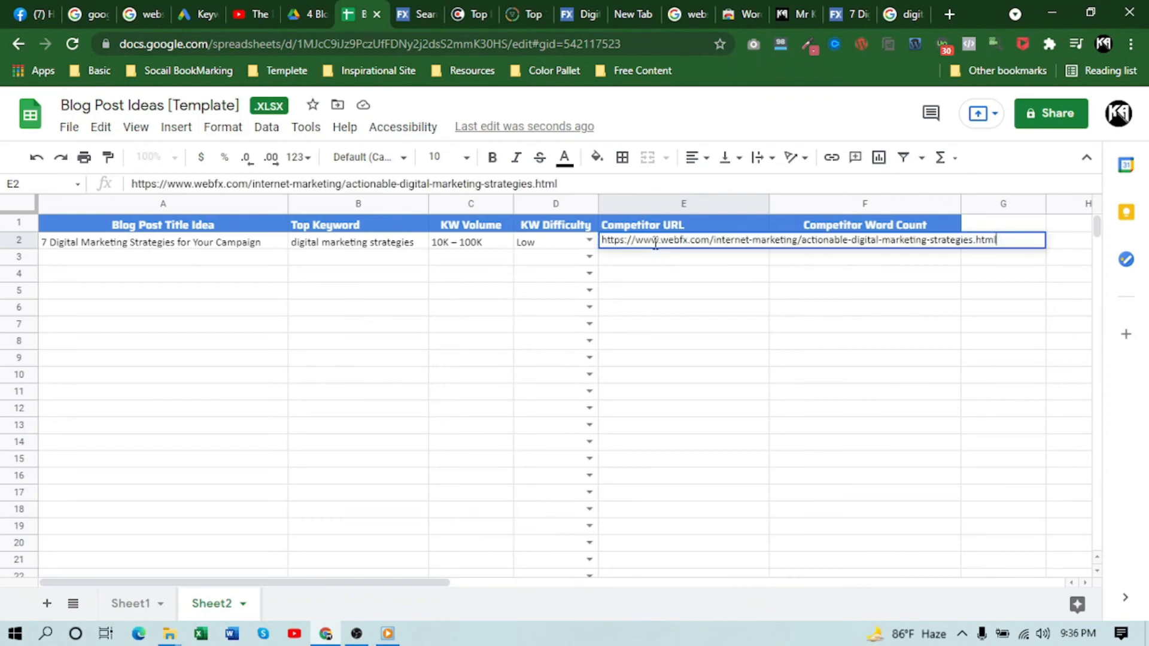
left_click(694, 342)
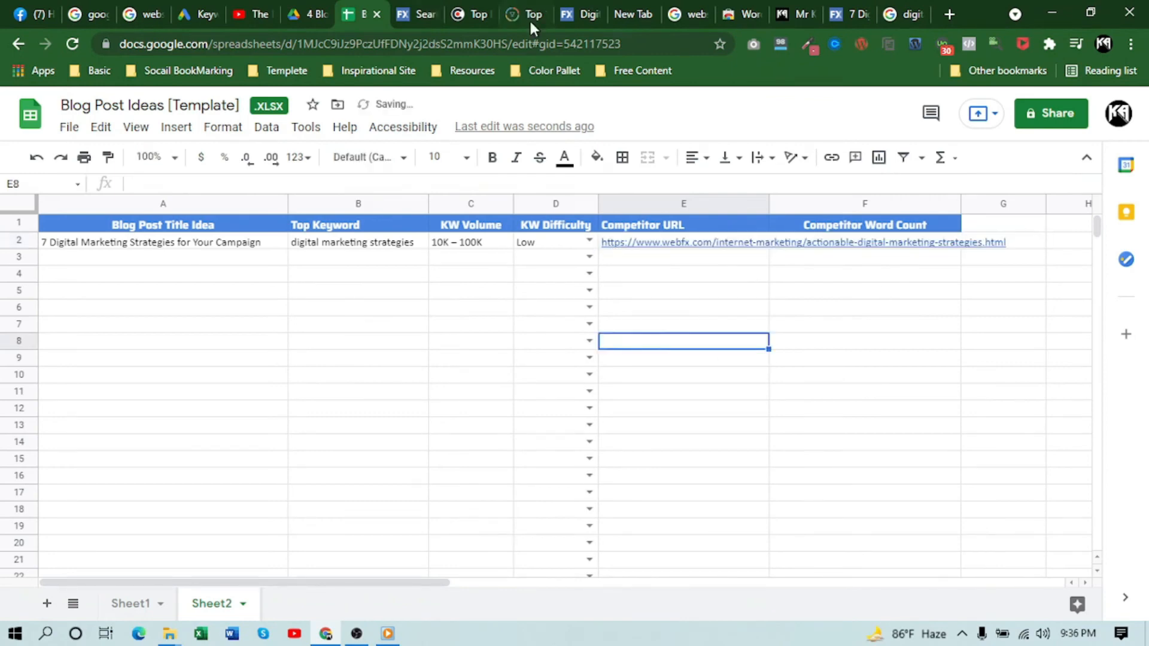
- Add the Word Counter Extension to Chrome from its Chrome Web Store page
left_click(744, 15)
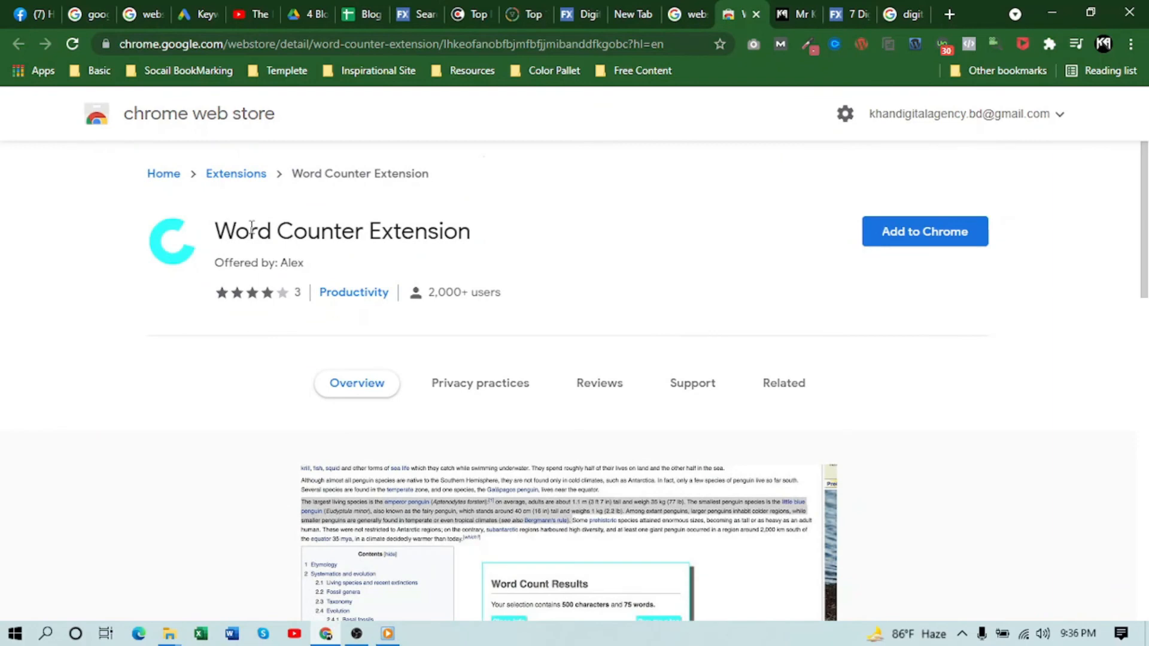
left_click_drag(217, 231, 510, 226)
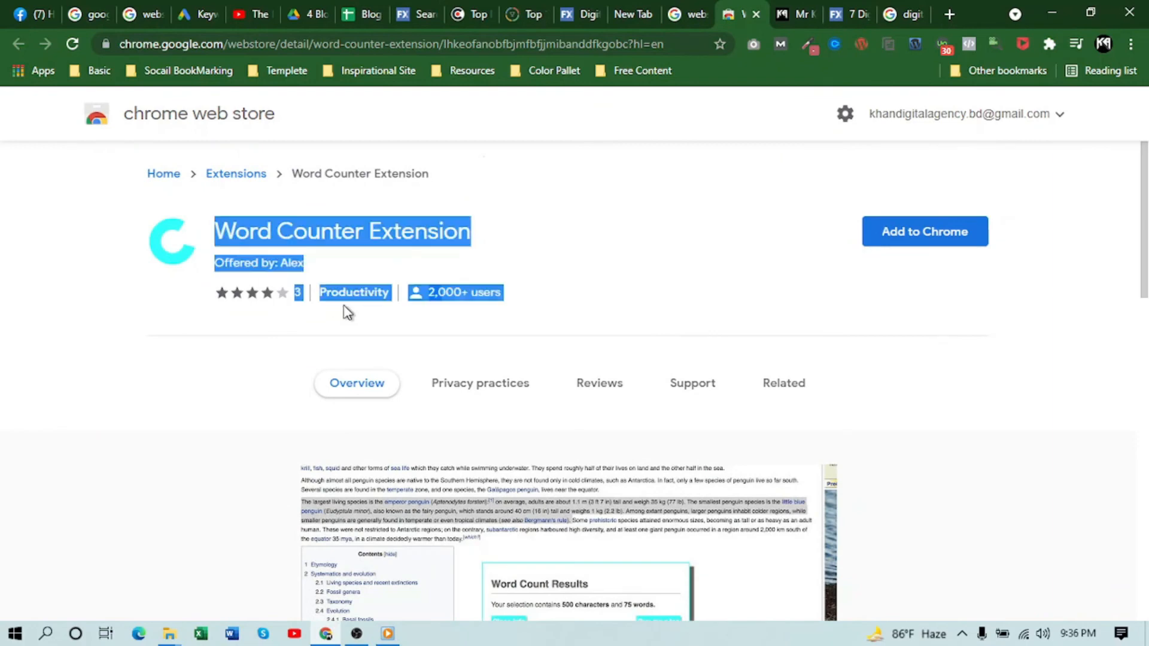
left_click(258, 340)
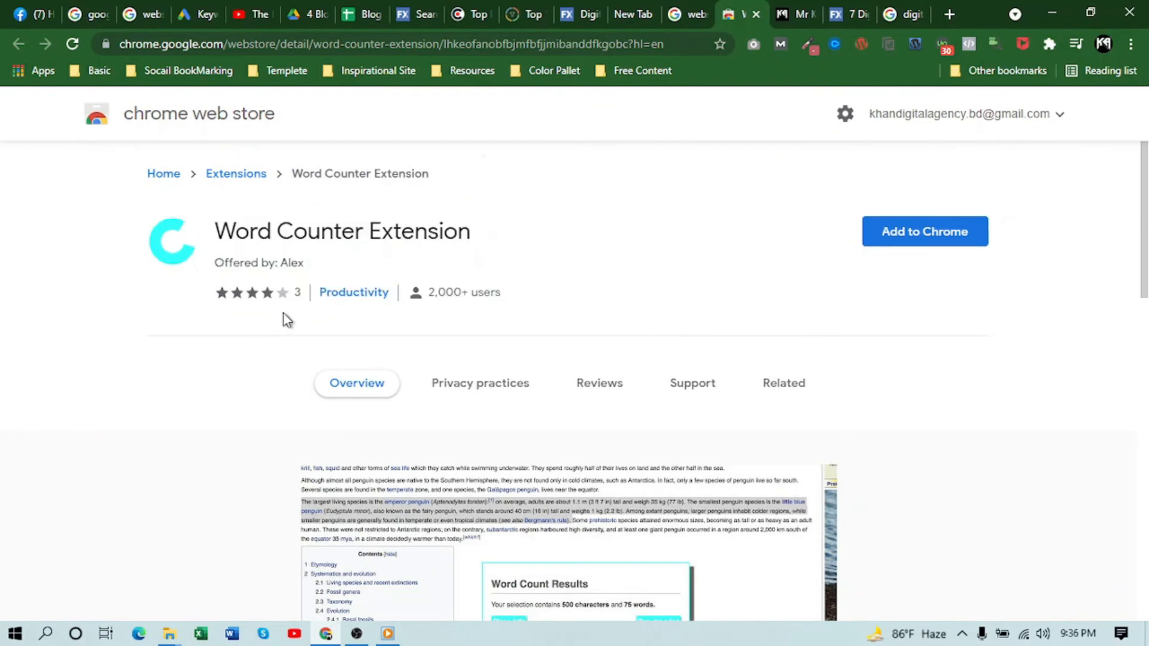
left_click(924, 235)
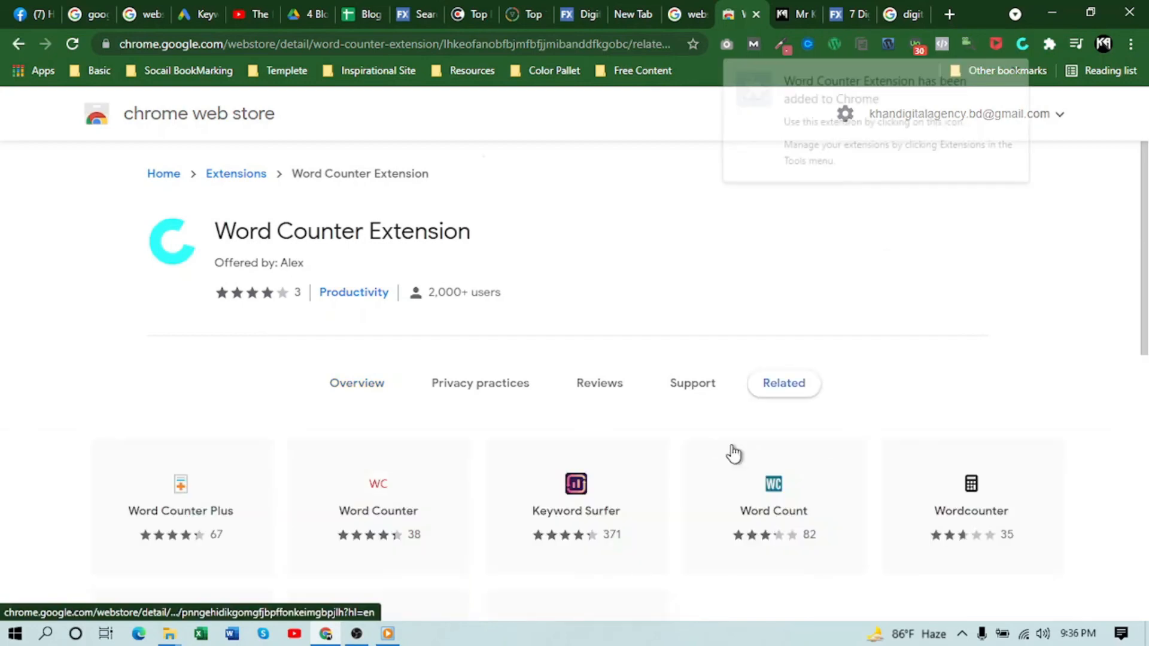
- Pin the Word Counter Extension to the browser toolbar
left_click(1049, 46)
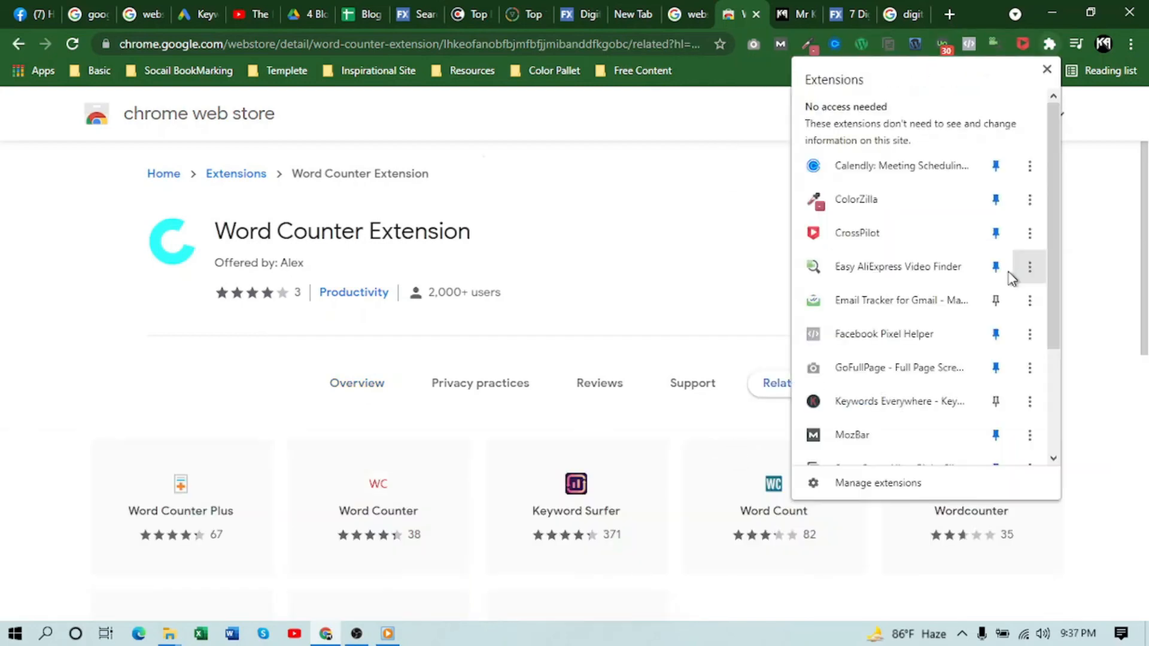
scroll(959, 353, "down", 3)
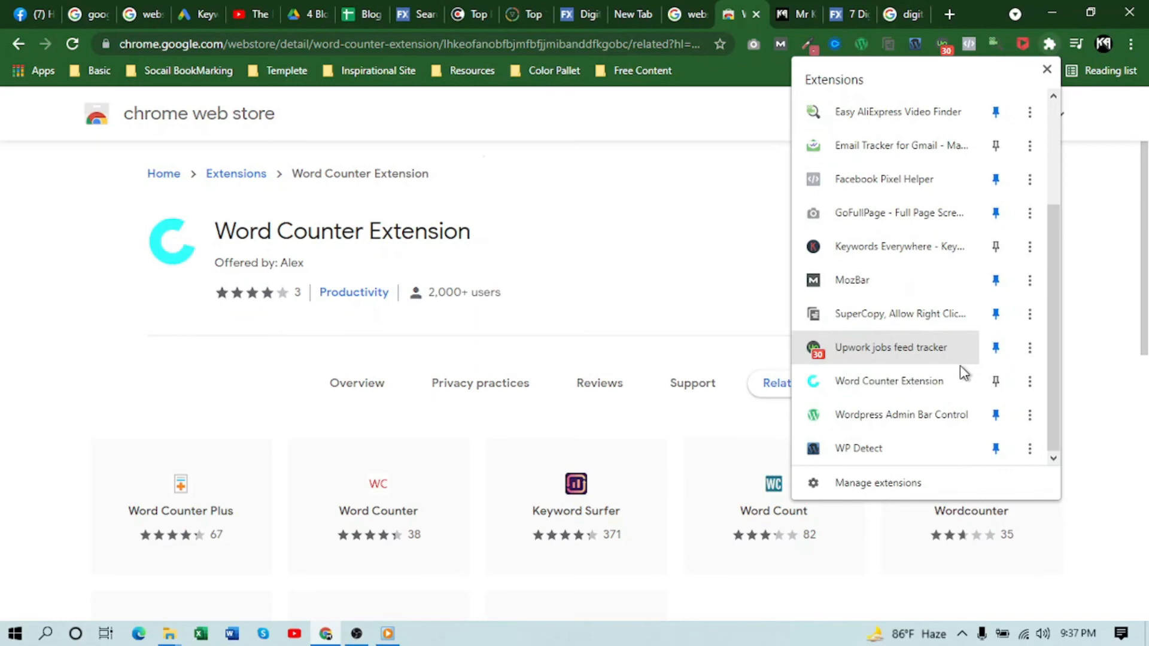
left_click(996, 381)
left_click(1094, 335)
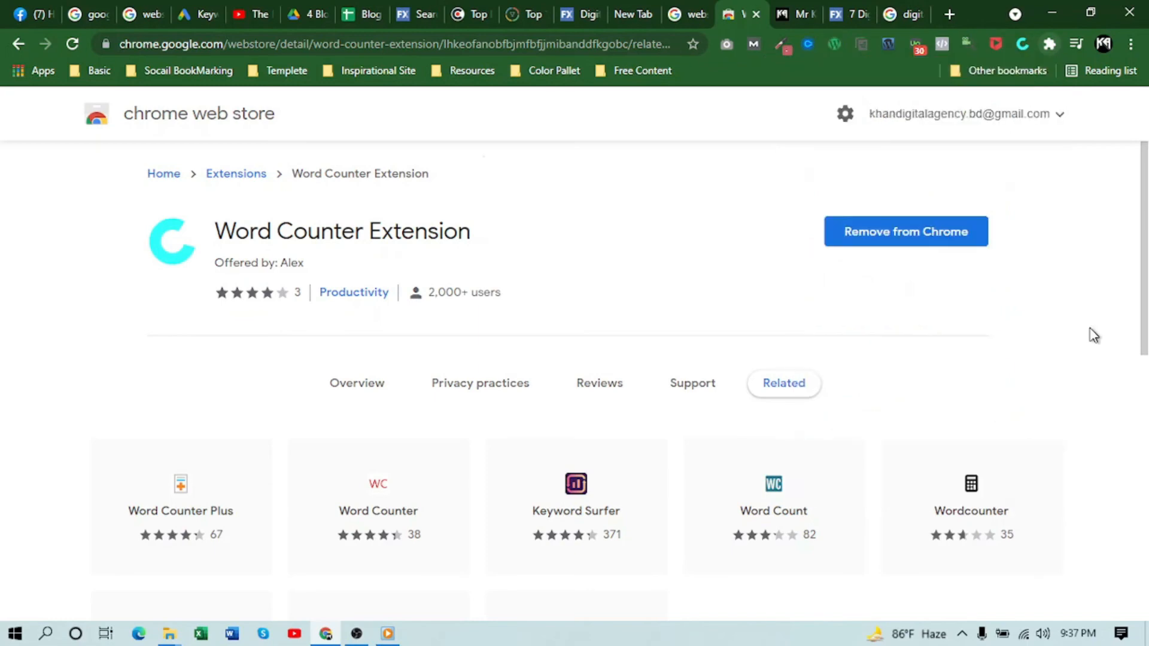
- Select the body text of the "7 Digital Marketing Strategies for Your Campaign" article, from its opening section through the closing paragraph about contacting the strategists
left_click(586, 18)
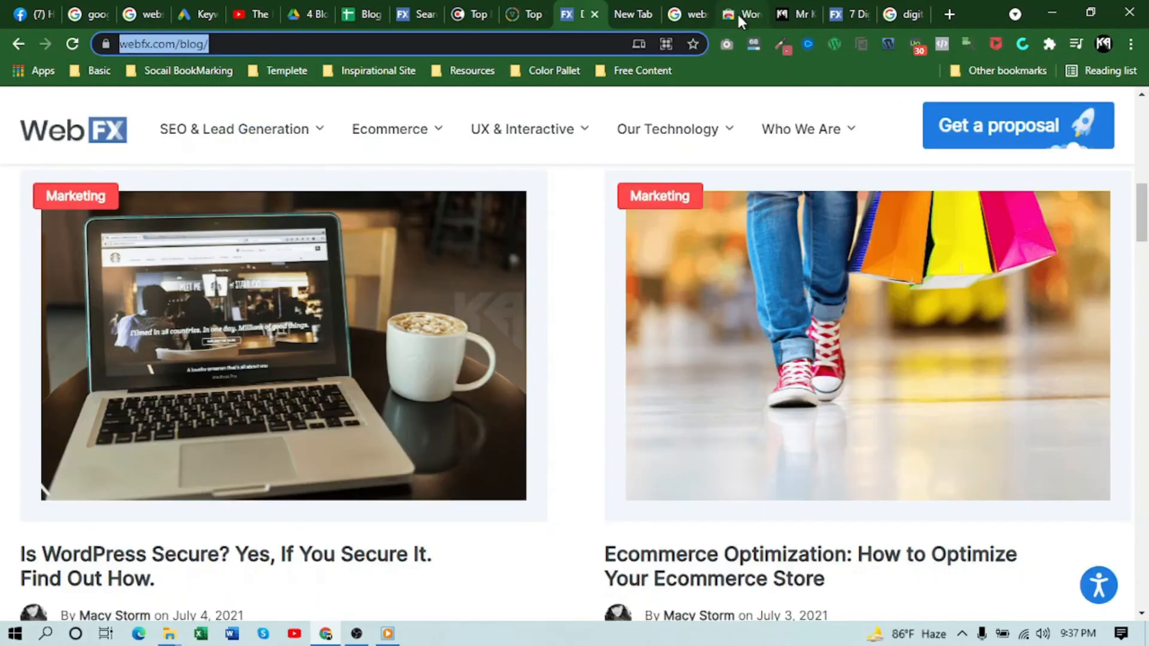
left_click(847, 13)
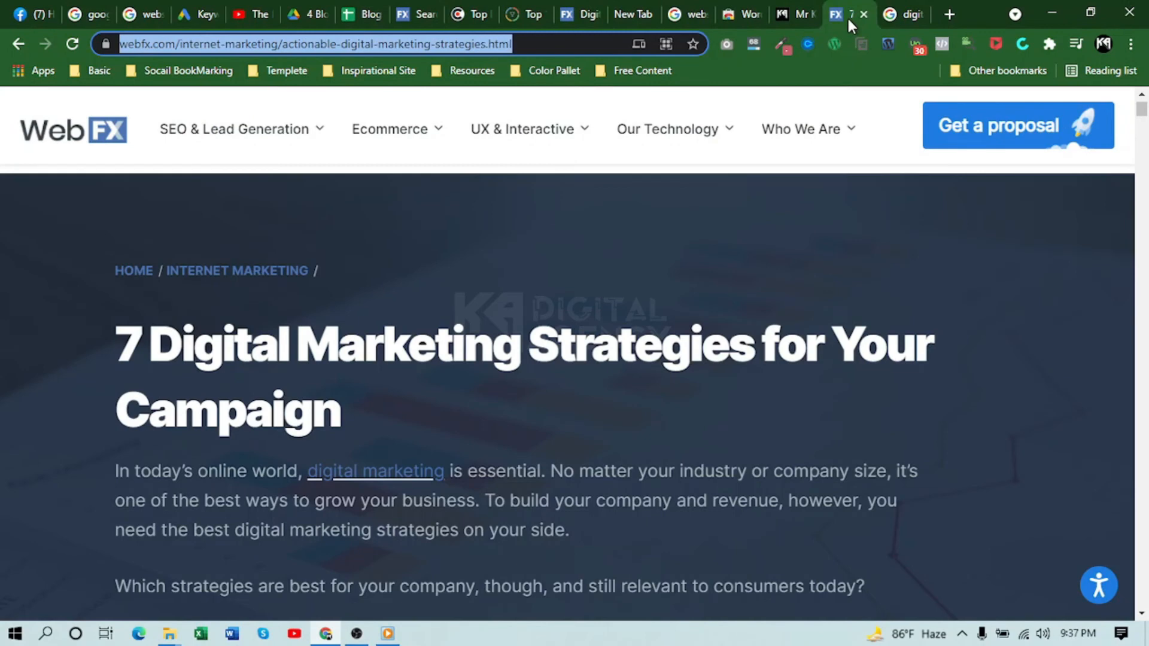
scroll(260, 360, "down", 10)
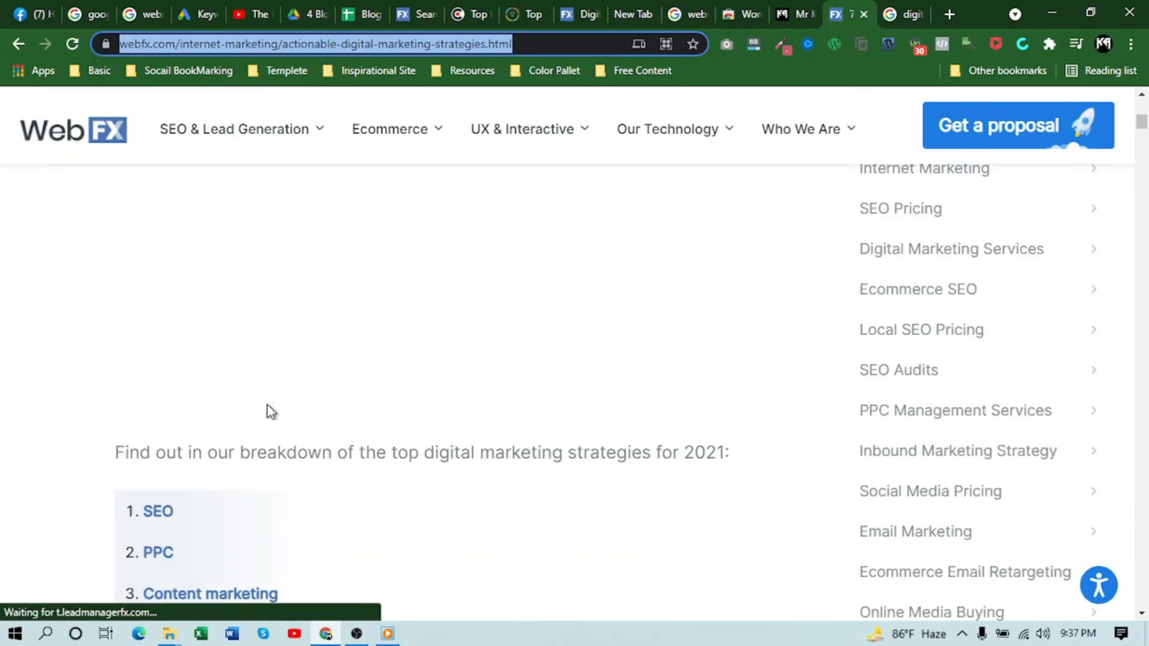
scroll(267, 411, "up", 7)
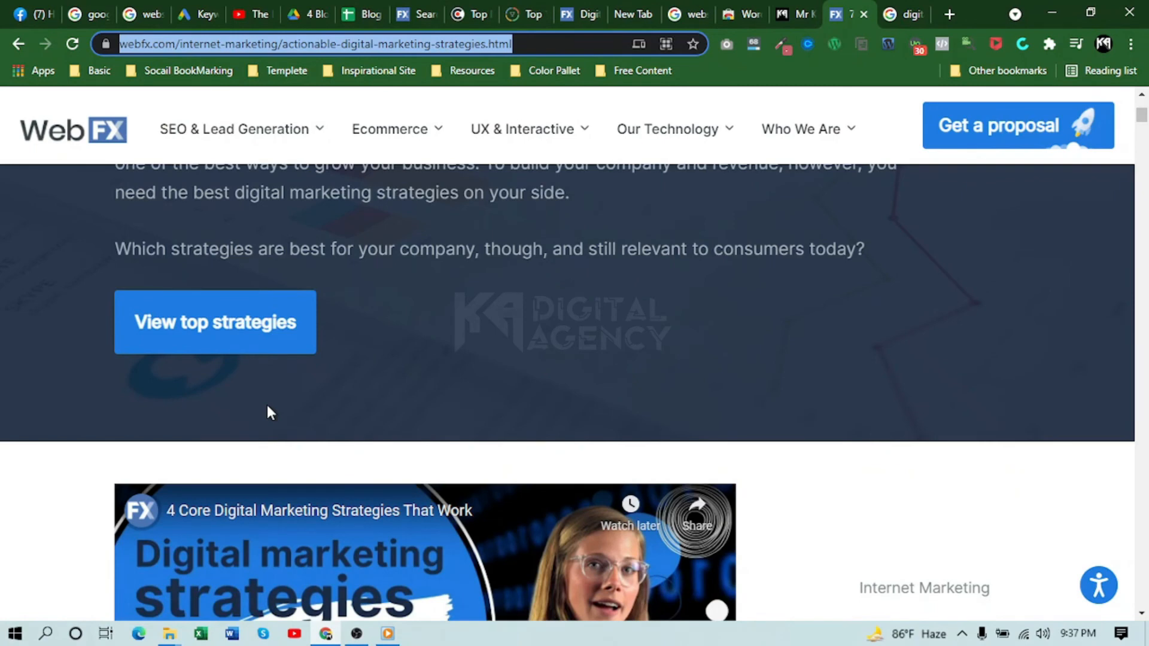
scroll(267, 411, "down", 5)
left_click_drag(120, 361, 192, 622)
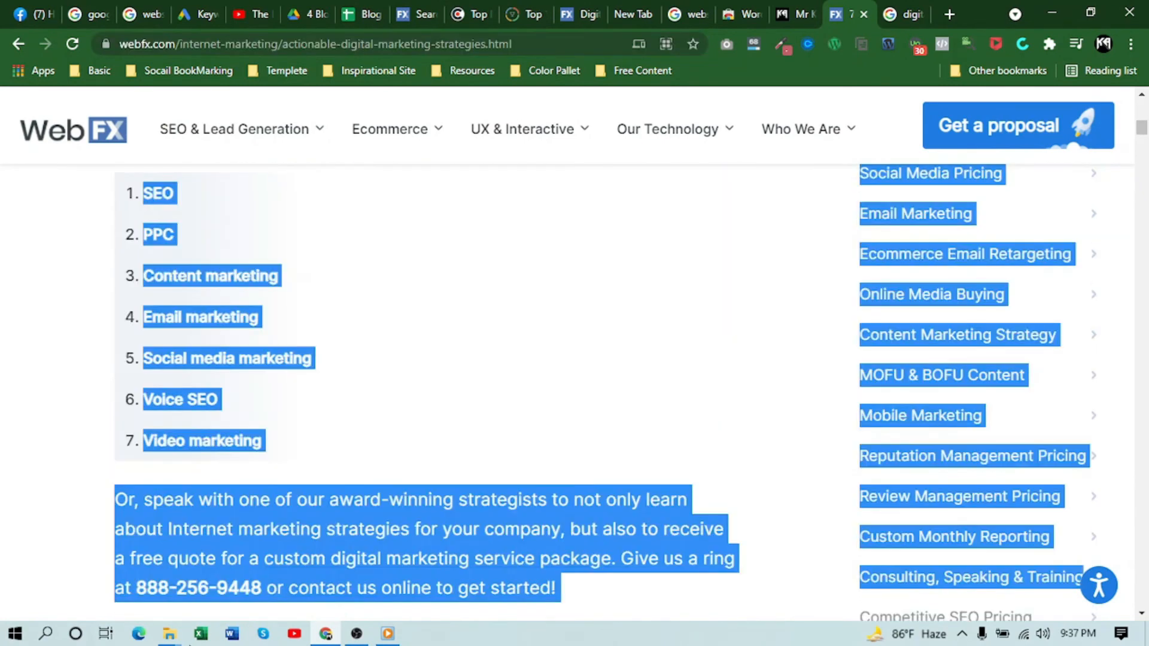
scroll(425, 389, "up", 5)
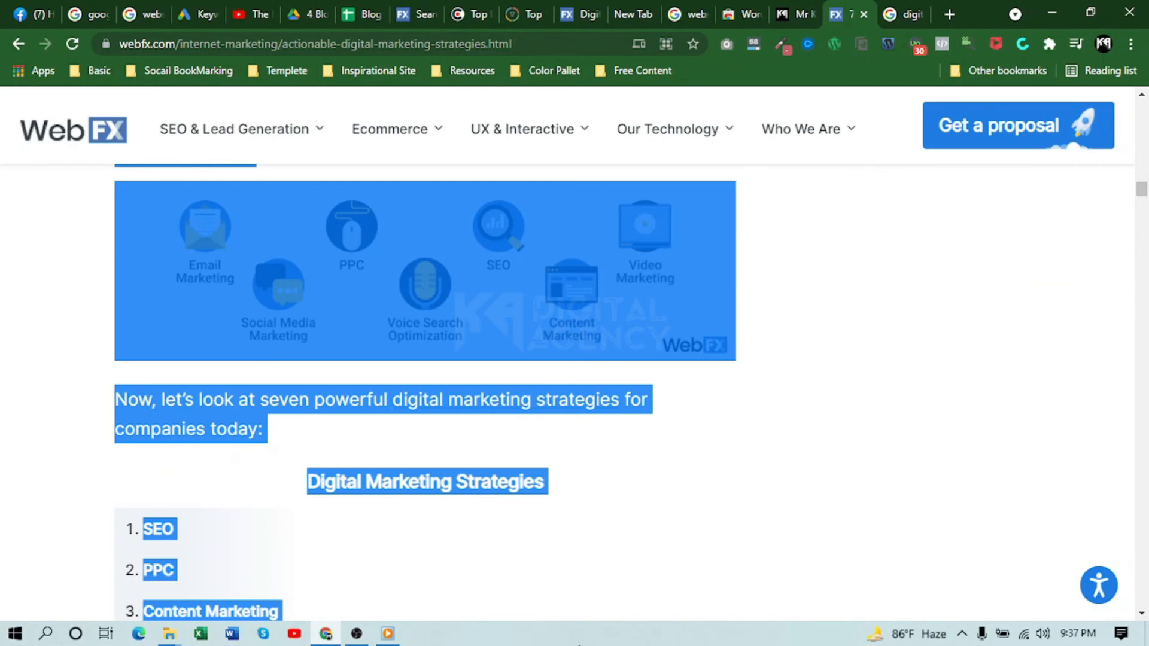
scroll(425, 389, "down", 15)
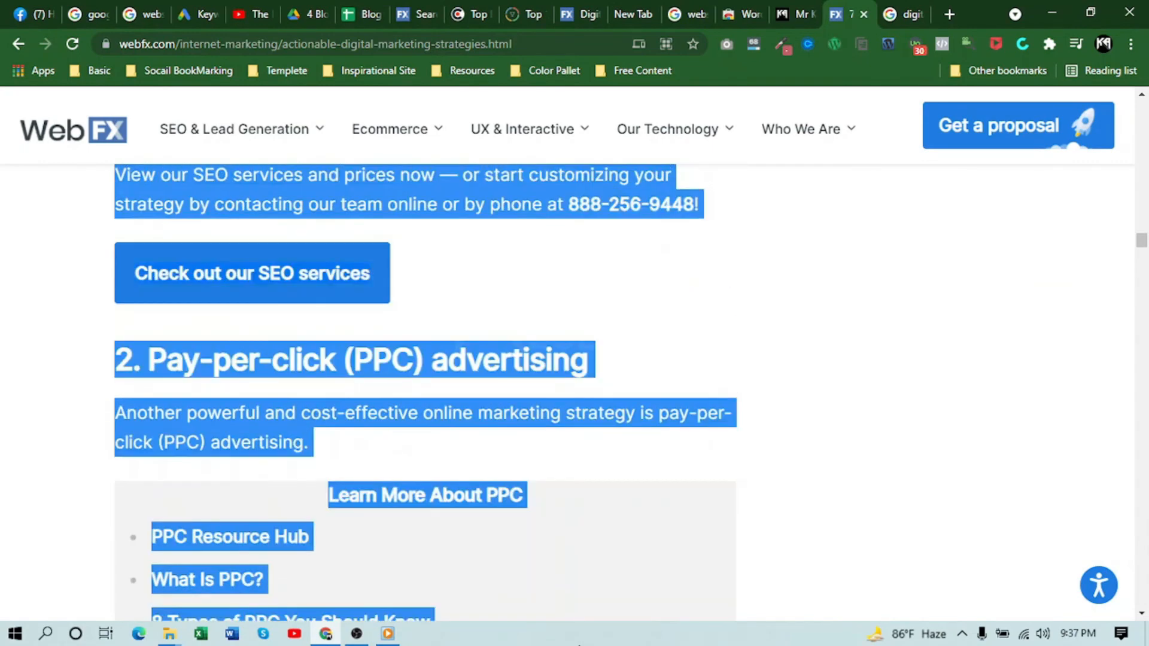
left_click_drag(578, 645, 660, 645)
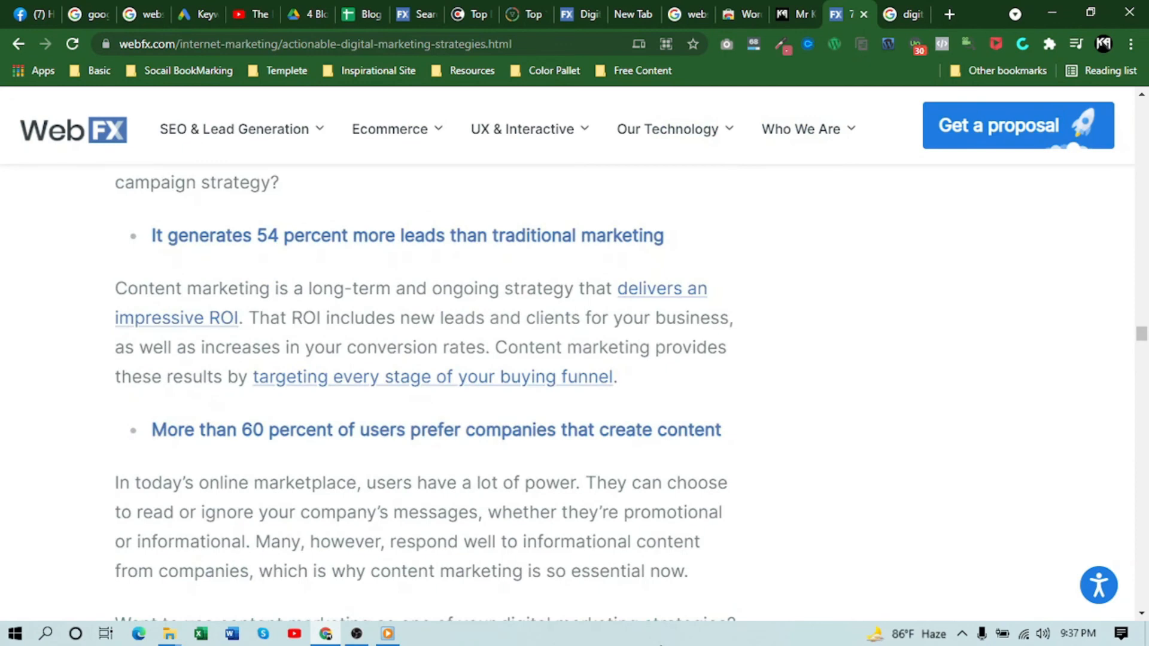
scroll(661, 645, "down", 20)
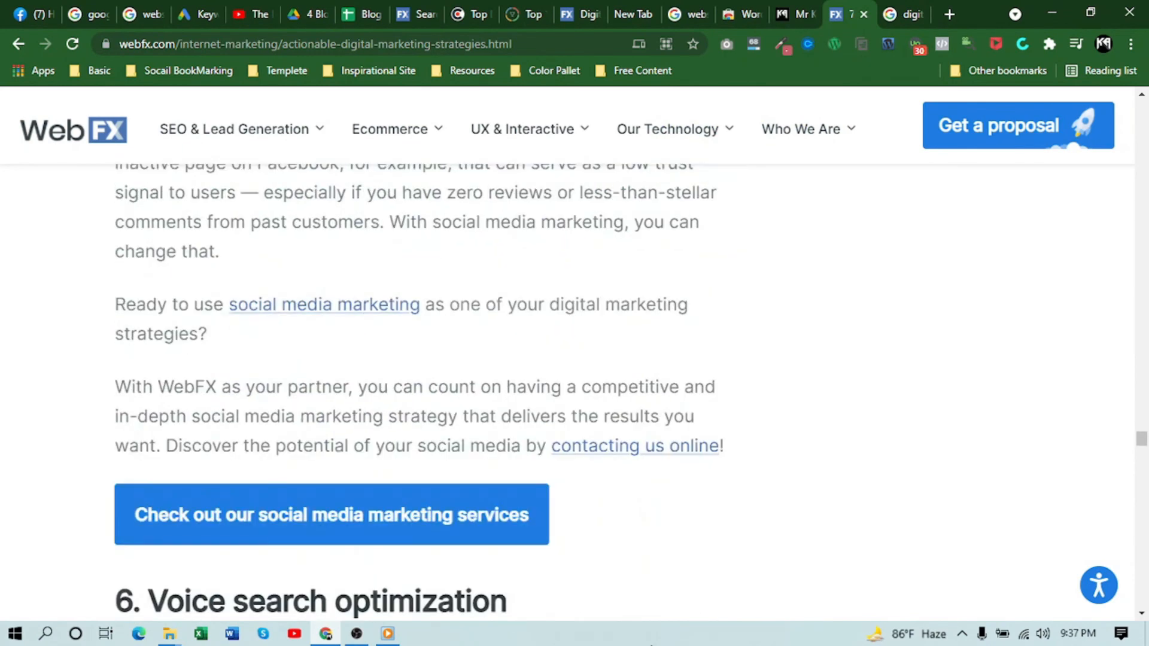
left_click_drag(651, 645, 630, 582)
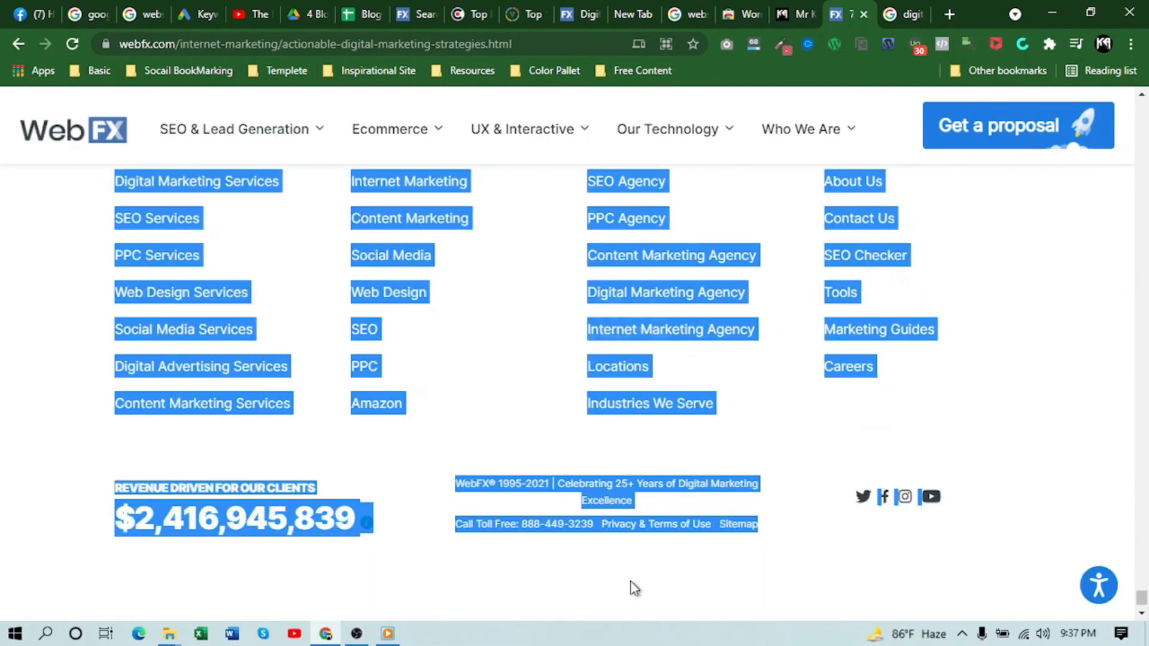
scroll(611, 299, "up", 5)
left_click_drag(631, 582, 645, 457)
scroll(566, 452, "up", 10)
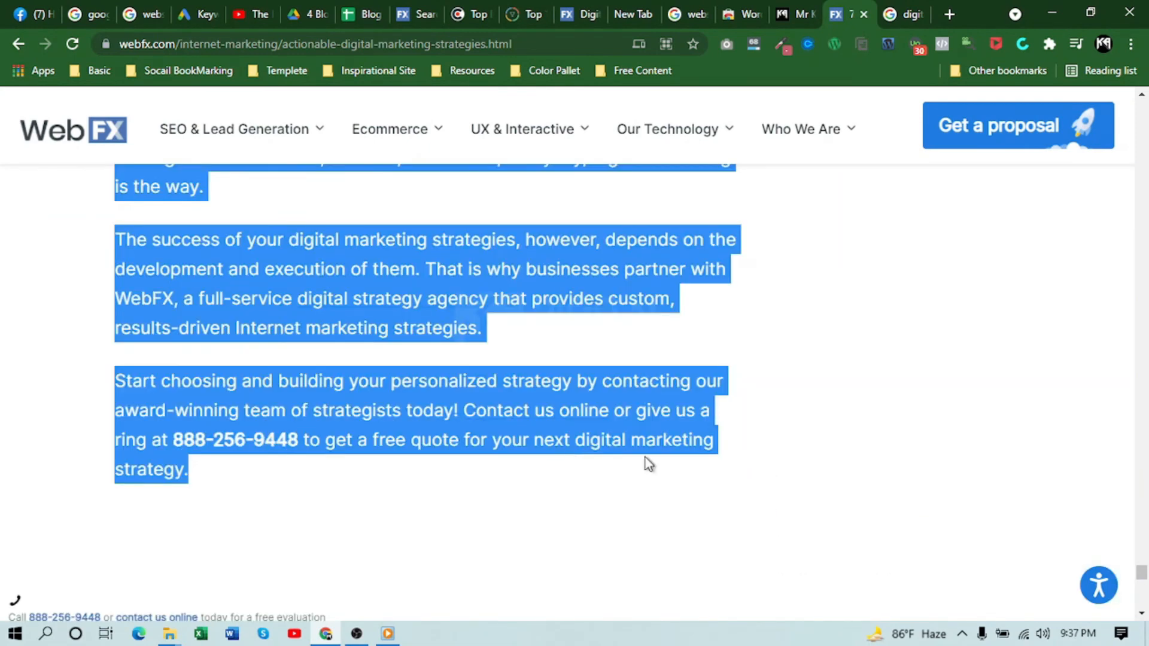
- Run the Word Counter Extension on the selected article text and copy the resulting word count
left_click(1022, 45)
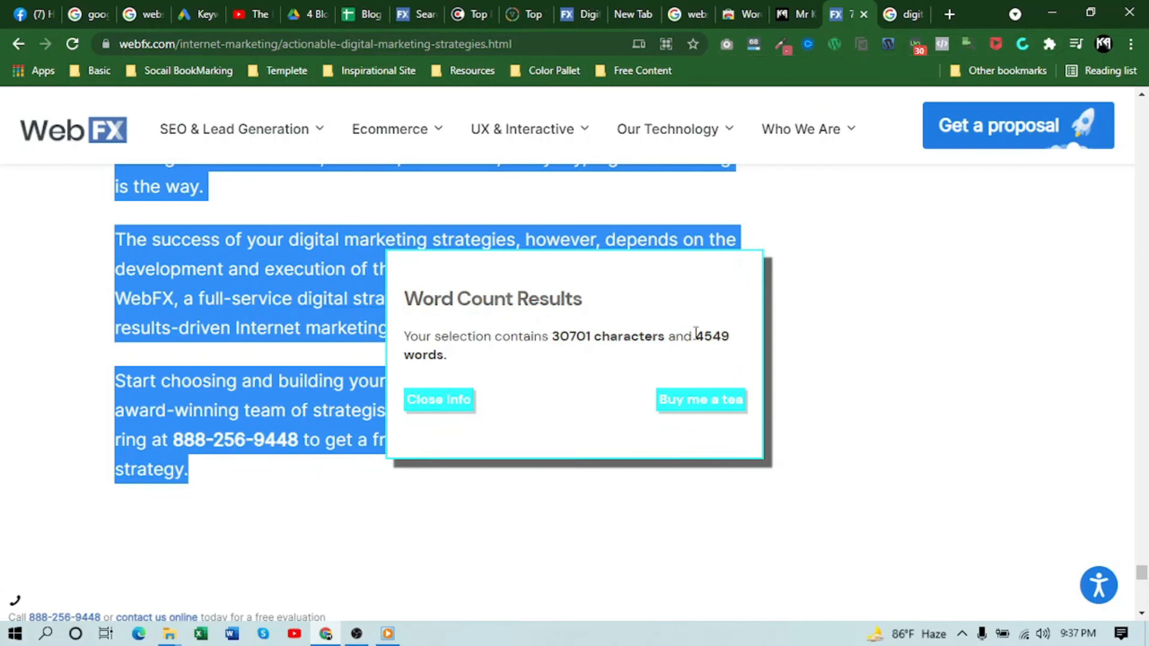
left_click_drag(696, 335, 742, 345)
key("ctrl+c")
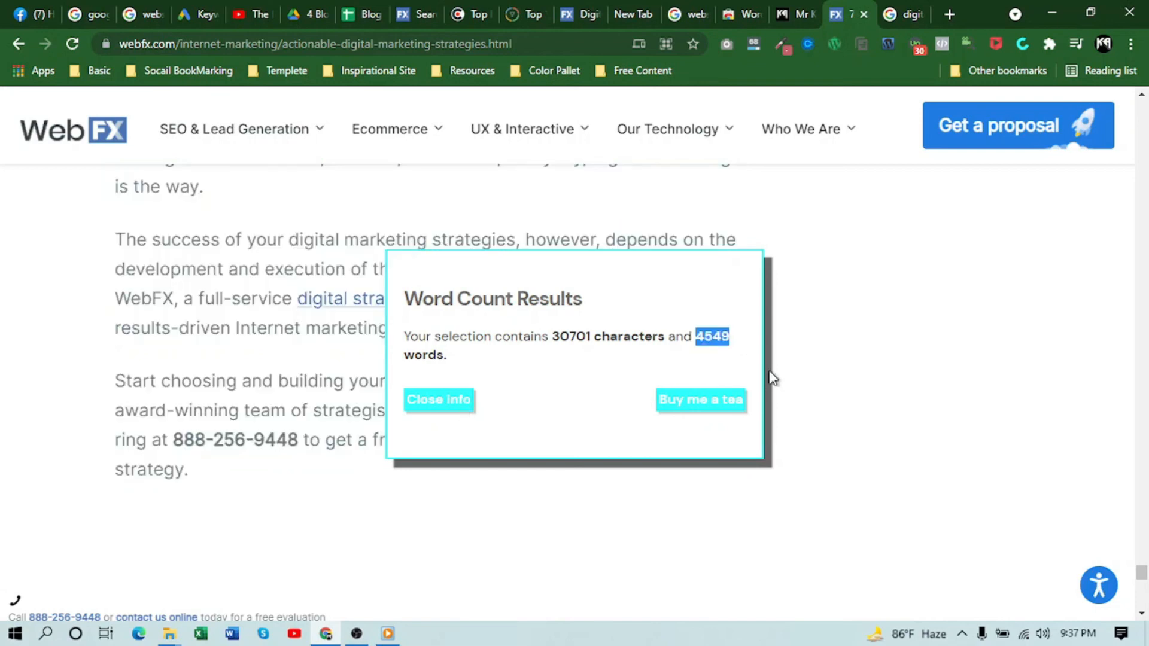
right_click(725, 345)
left_click(754, 355)
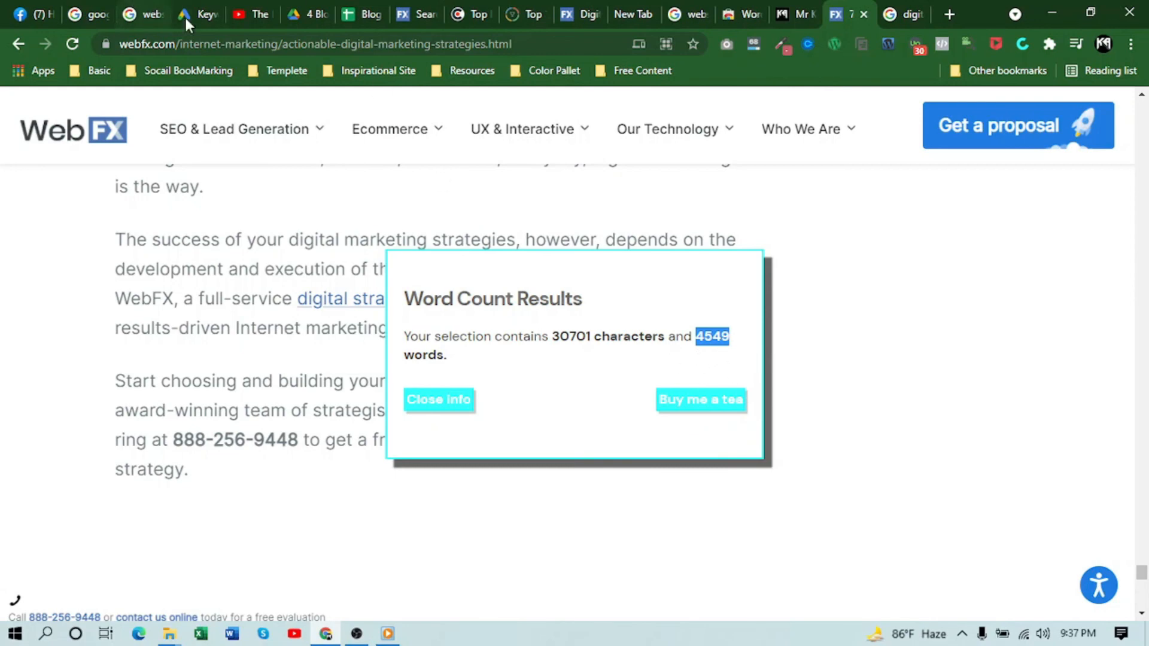
- Paste the word count 4549 into cell F2 under Competitor Word Count in the Blog Post Ideas spreadsheet
left_click(352, 18)
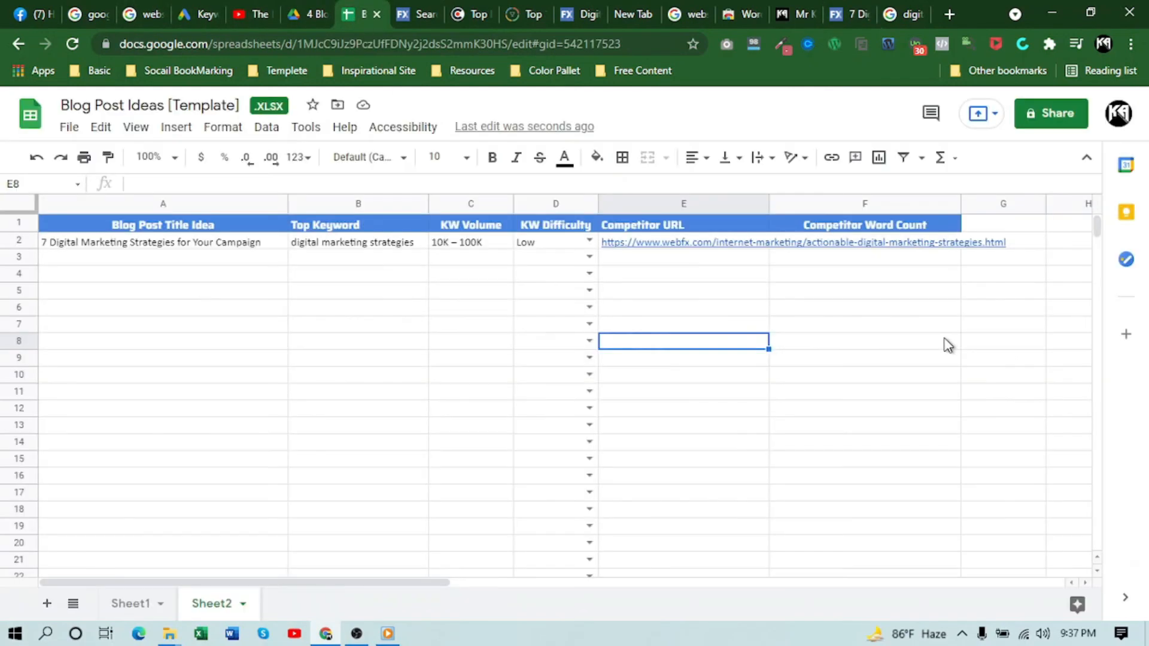
double_click(895, 245)
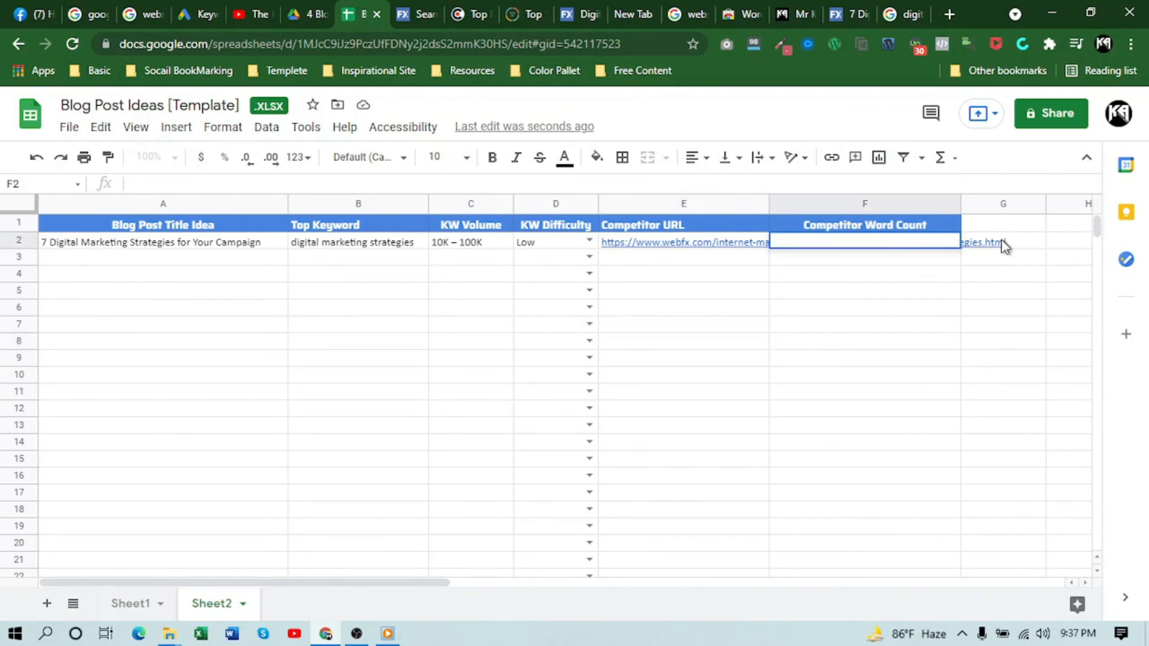
key("ctrl+v")
left_click(990, 342)
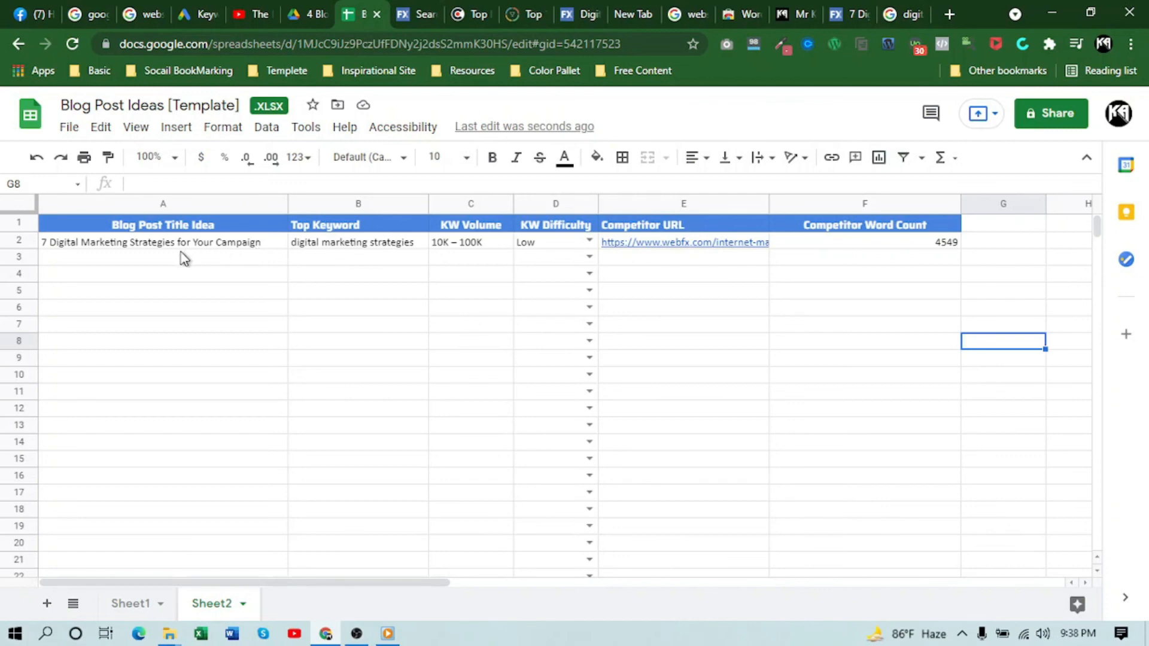
left_click_drag(121, 248, 943, 249)
left_click(766, 428)
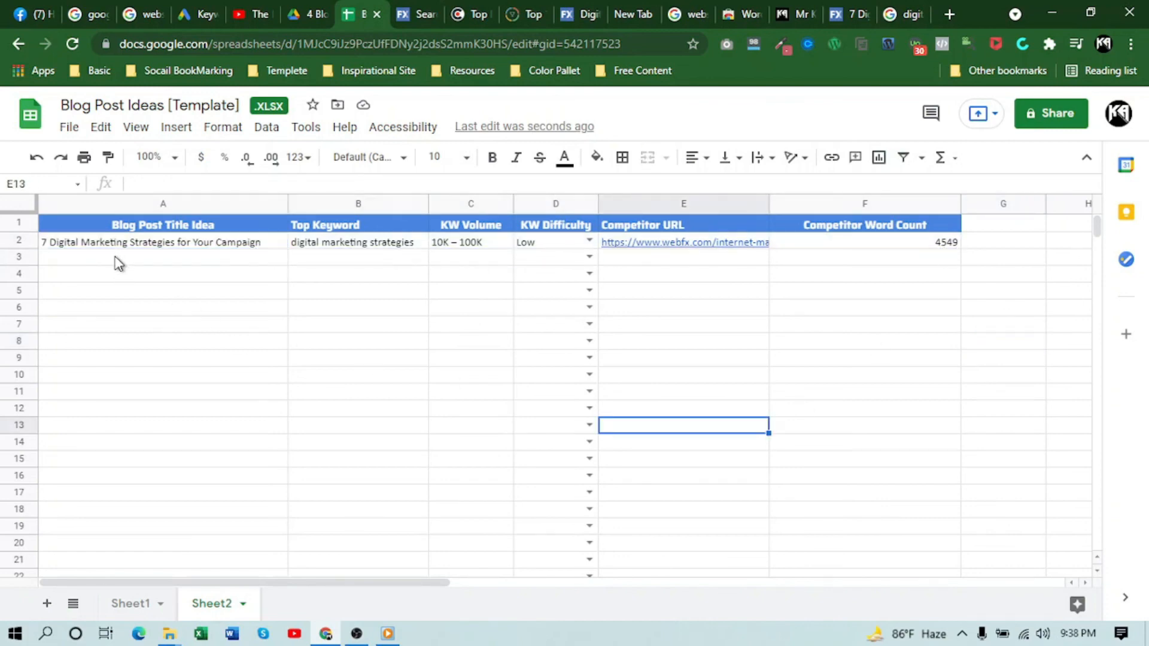
left_click_drag(115, 258, 126, 521)
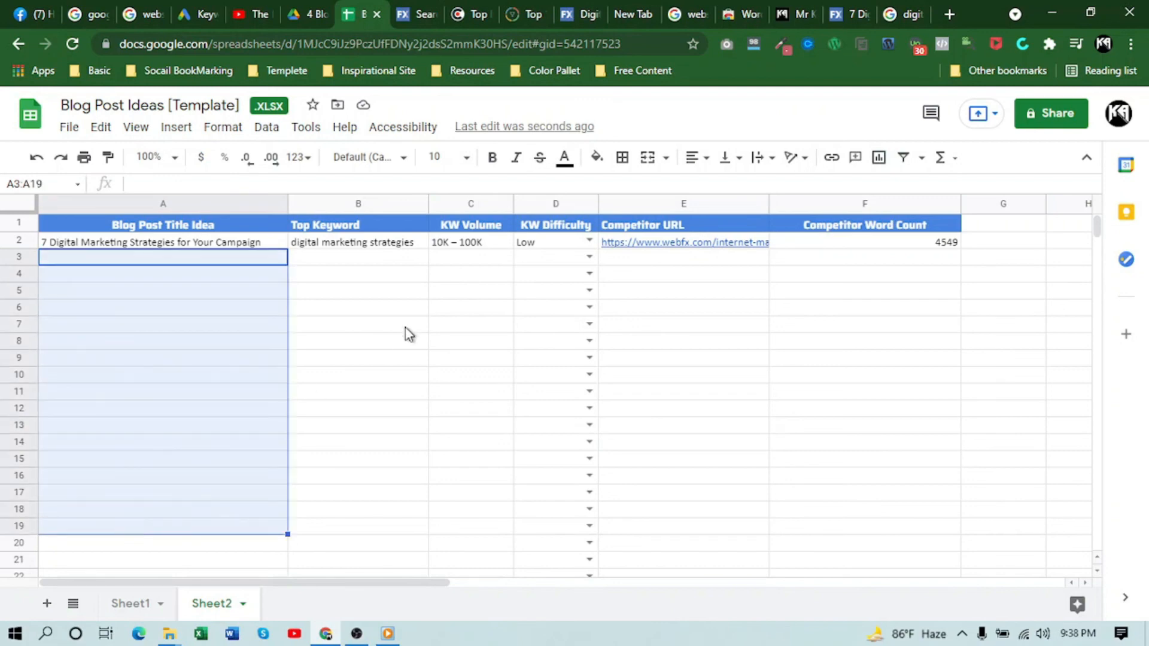
left_click(351, 259)
left_click_drag(353, 366, 354, 480)
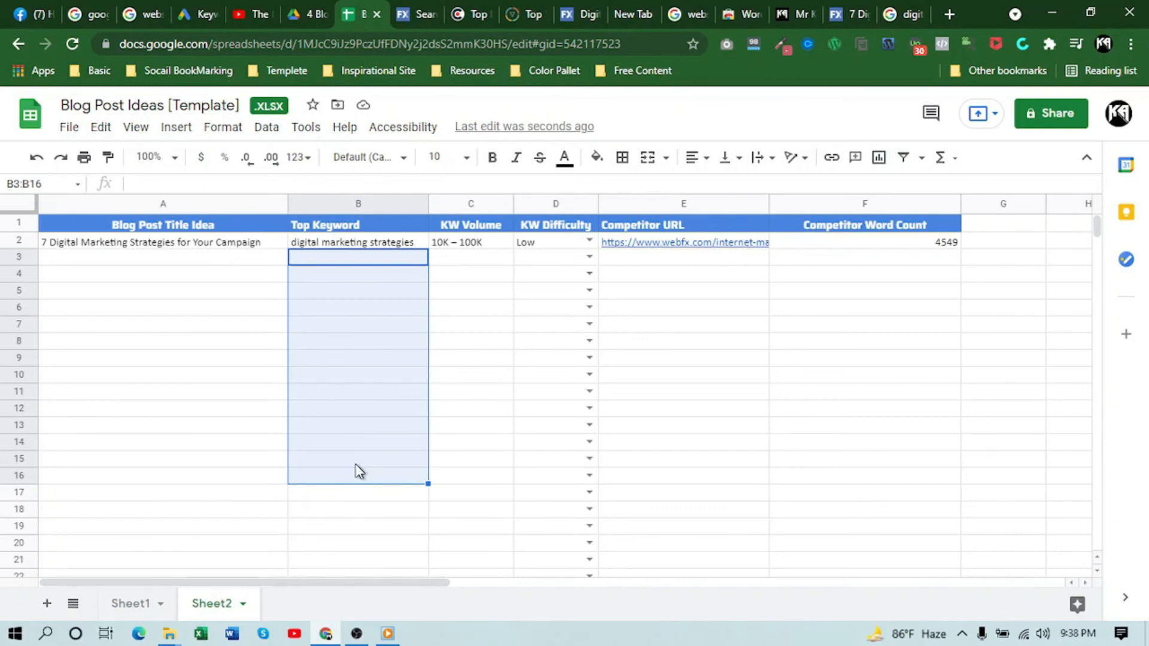
mouse_move(357, 633)
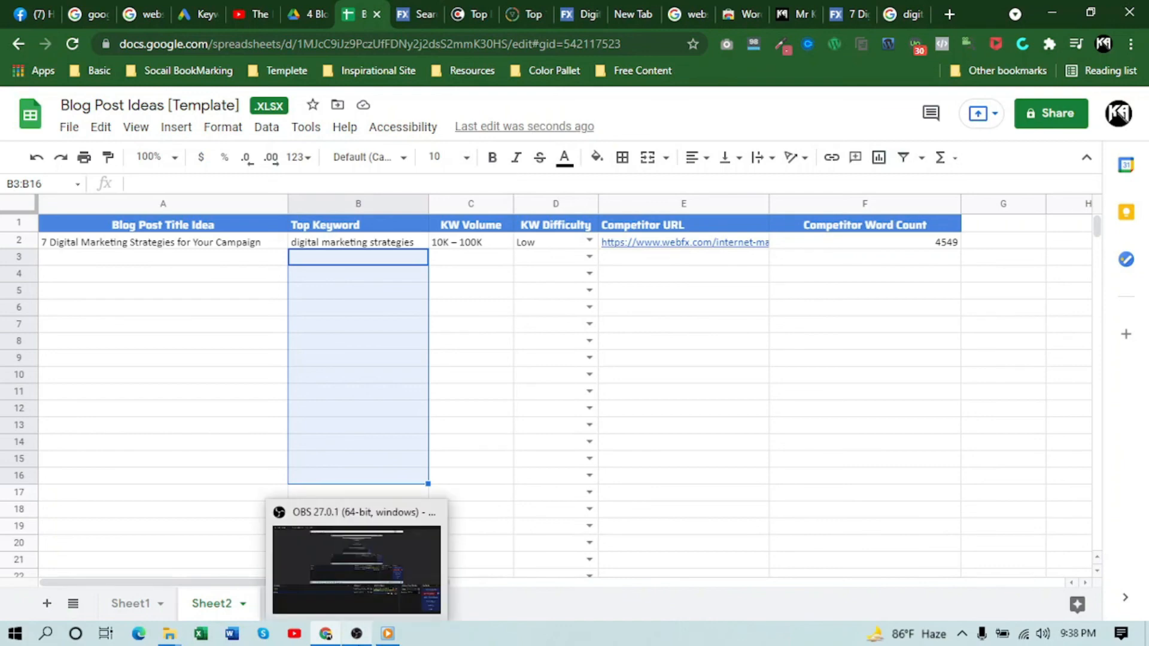